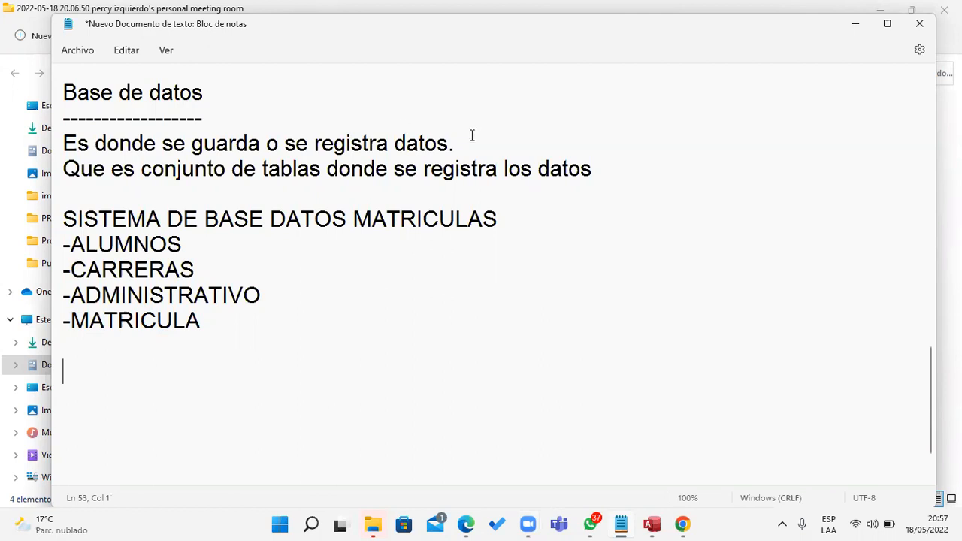
Review the ALUMNOS, CARRERAS, ADMINISTRATIVO and MATRICULA entries listed under SISTEMA DE BASE DATOS MATRICULAS.
click(196, 355)
drag(352, 221, 531, 224)
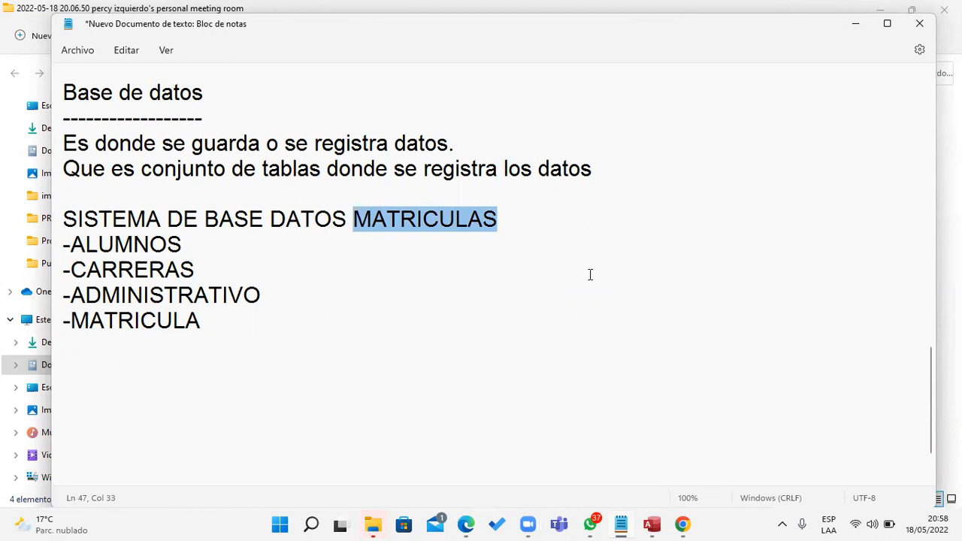
drag(185, 246, 61, 247)
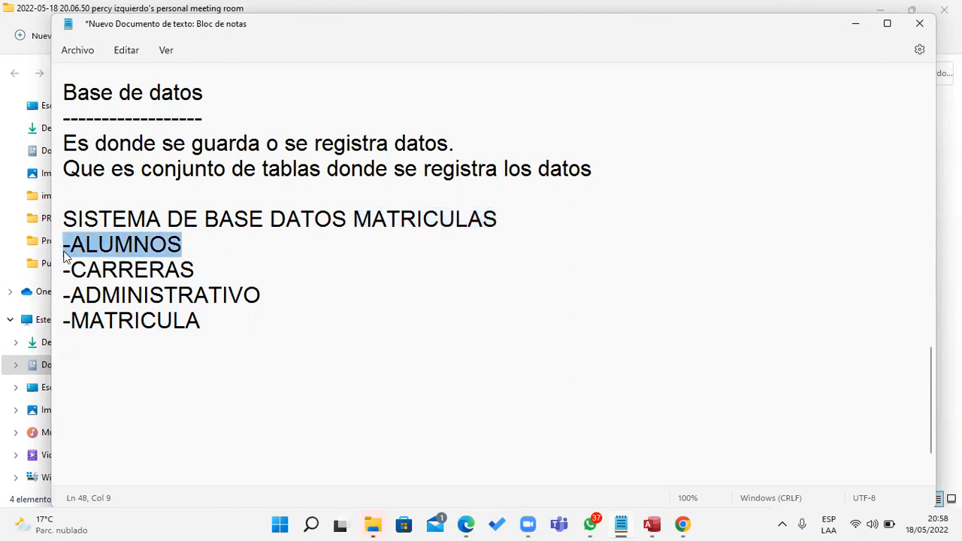
drag(197, 271, 47, 274)
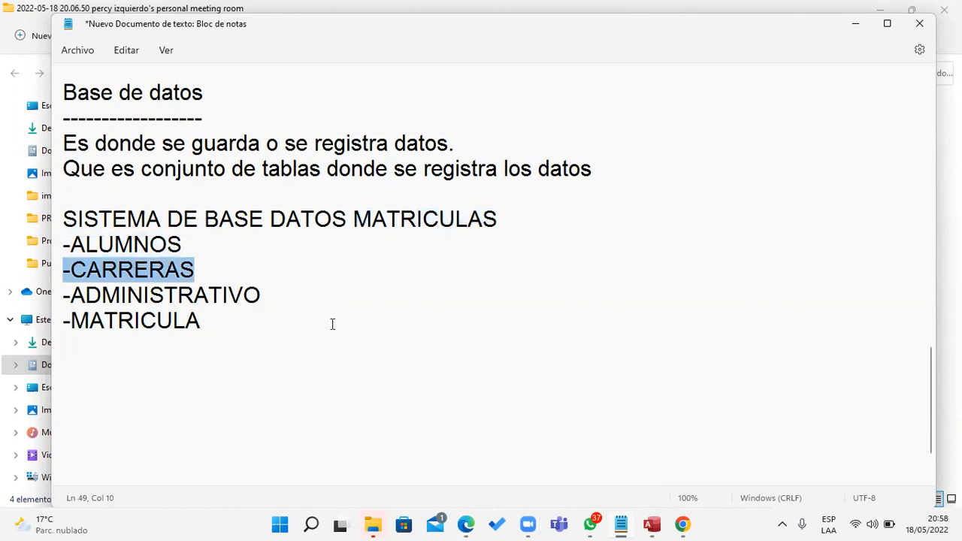
drag(261, 296, 61, 290)
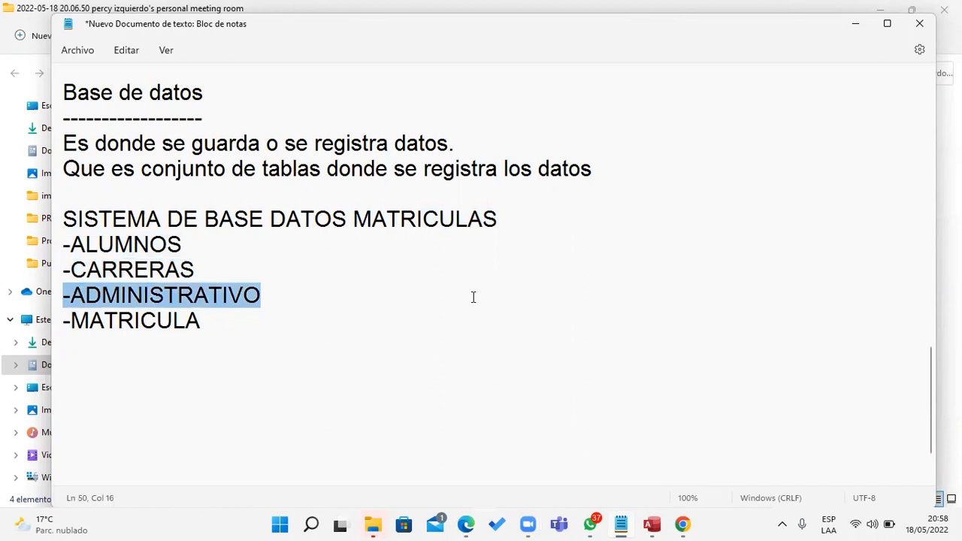
drag(217, 313, 62, 322)
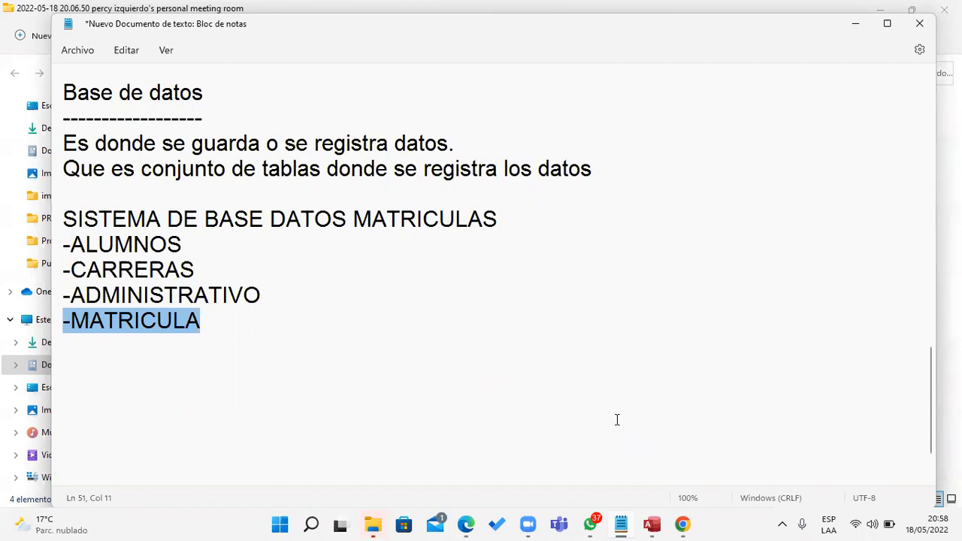
click(135, 360)
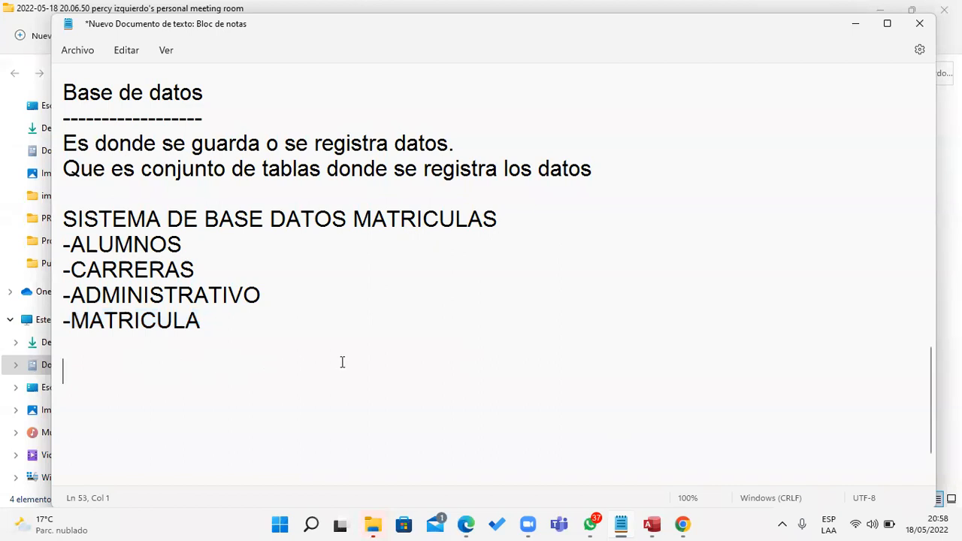
drag(208, 323, 64, 243)
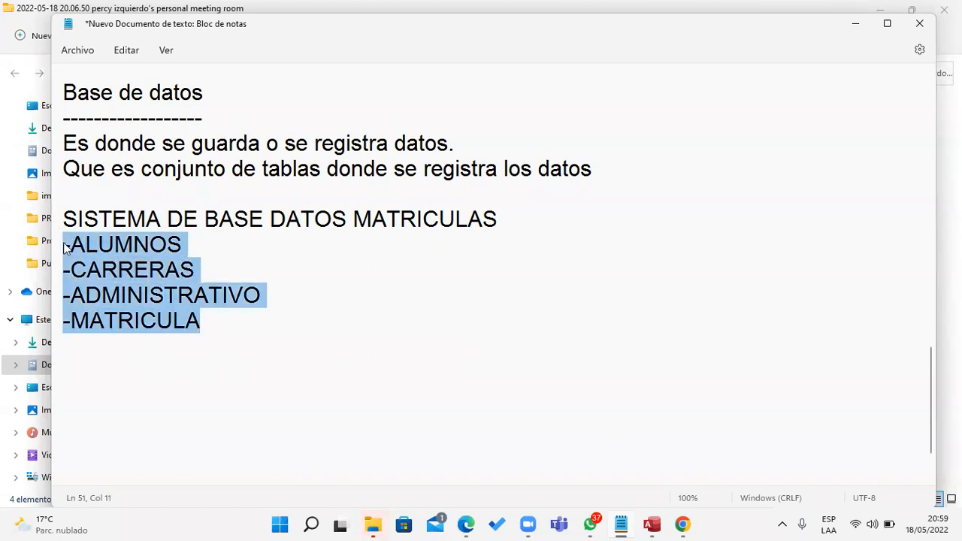
click(230, 252)
drag(198, 244, 72, 244)
click(210, 274)
drag(209, 274, 72, 270)
drag(272, 295, 65, 287)
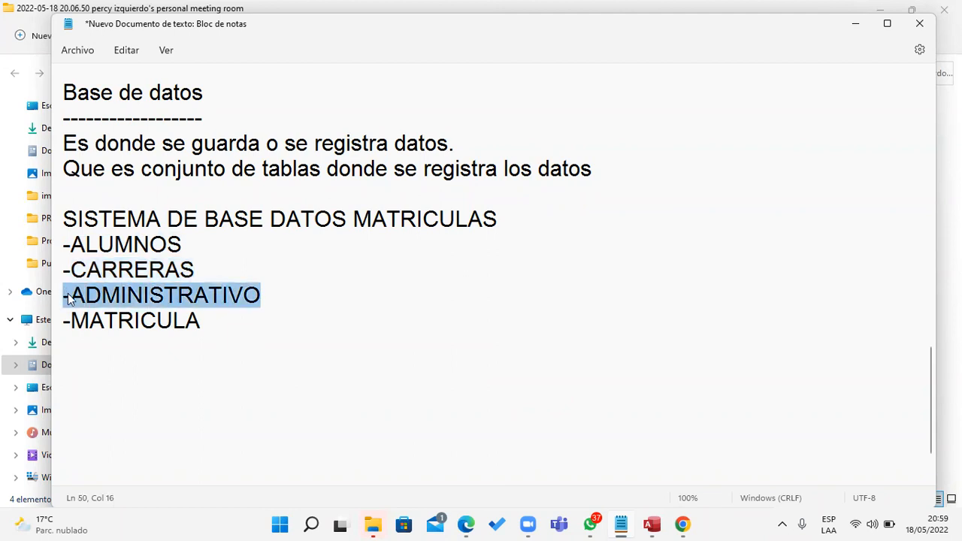
drag(218, 328, 71, 323)
click(144, 377)
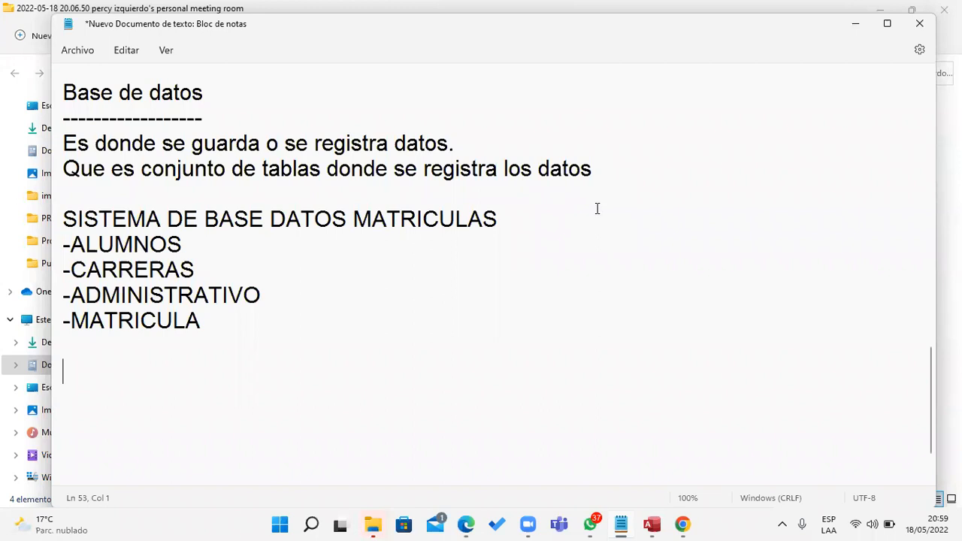
Add six blank lines at the end of the notes and a dashed separator line directly below -MATRICULA.
key(Return)
key(Return)
key(Return)
key(Return)
key(Return)
key(Return)
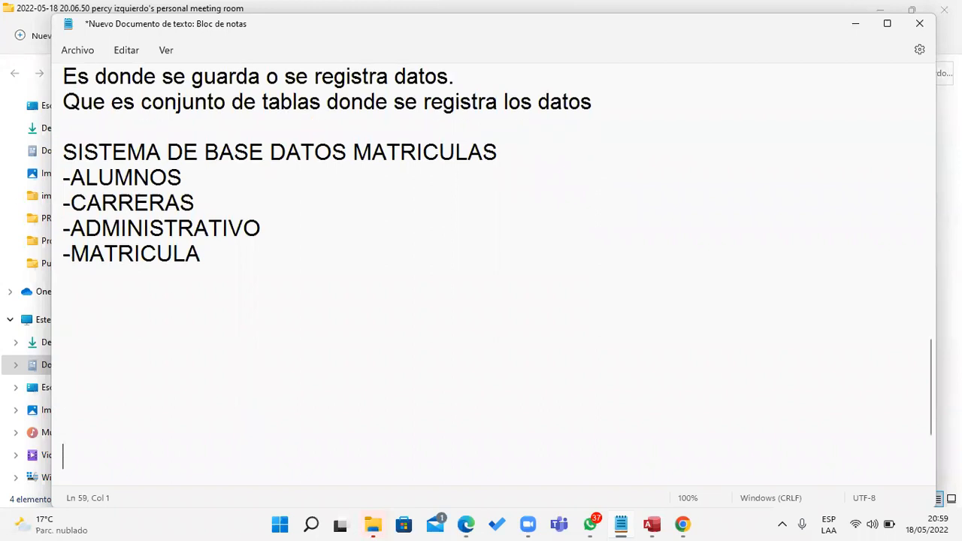
click(166, 280)
text(-------------------------------)
key(Return)
Write the heading "Tabla: Alumnos" below the dashed separator, followed by new lines.
text(Tbk)
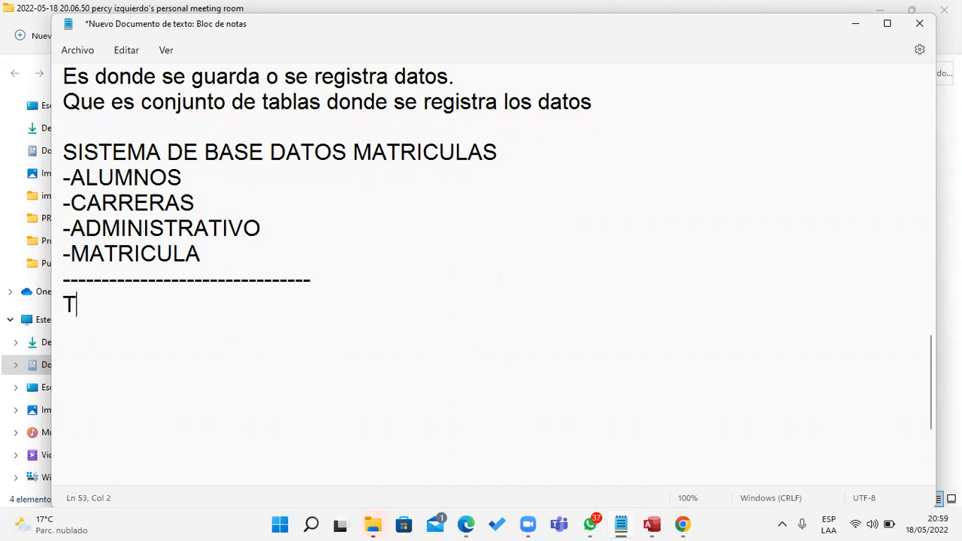
key(BackSpace)
key(BackSpace)
text(abla: Alumnos)
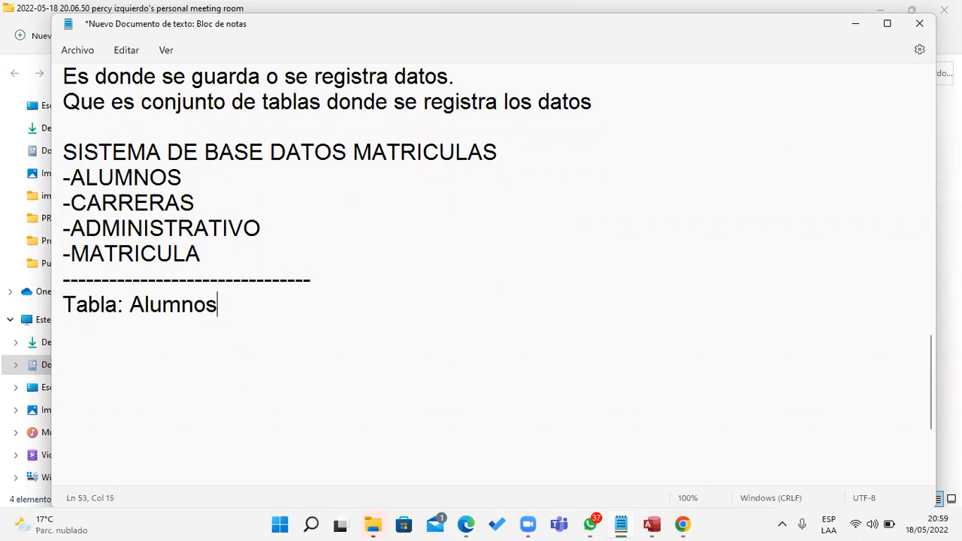
key(Return)
key(Return)
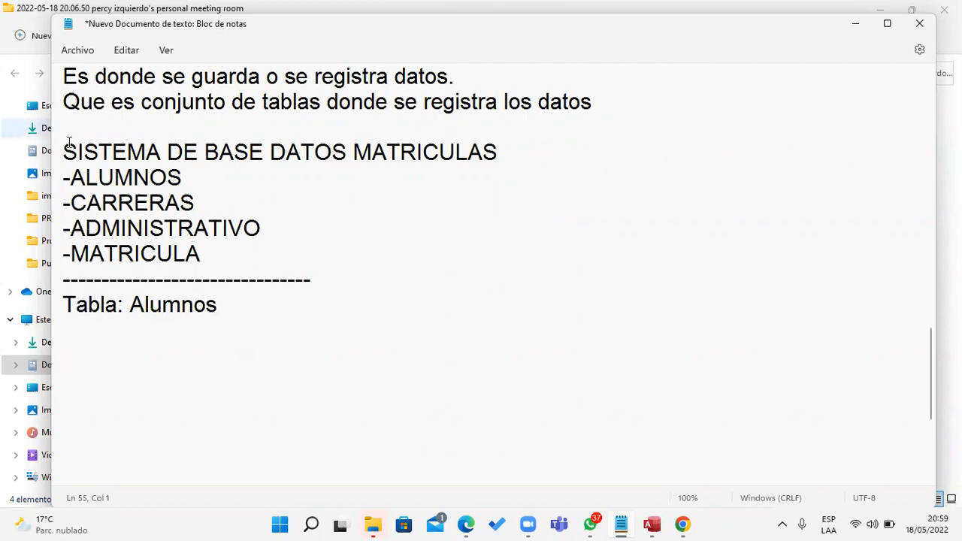
Enter "Codigo" as the first field under the Tabla: Alumnos heading.
drag(62, 177, 268, 259)
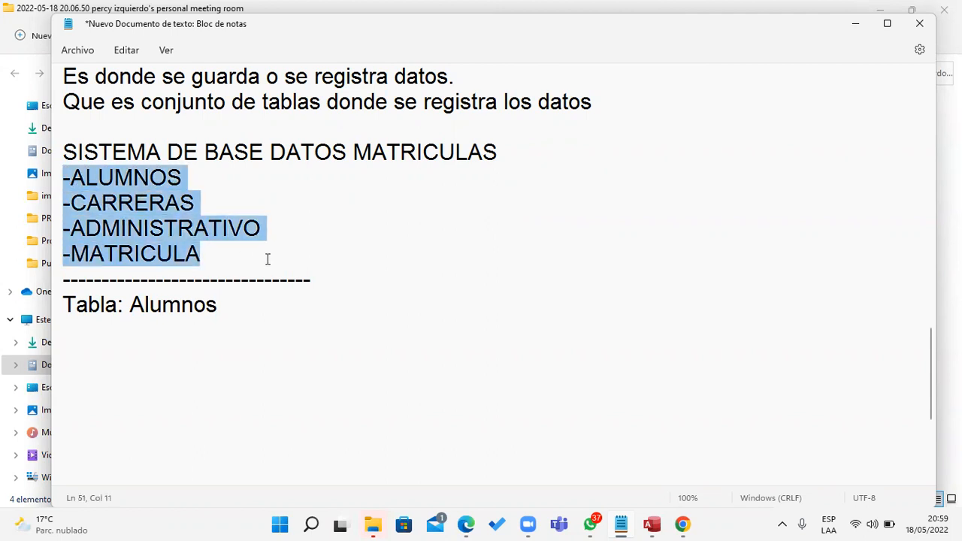
click(135, 342)
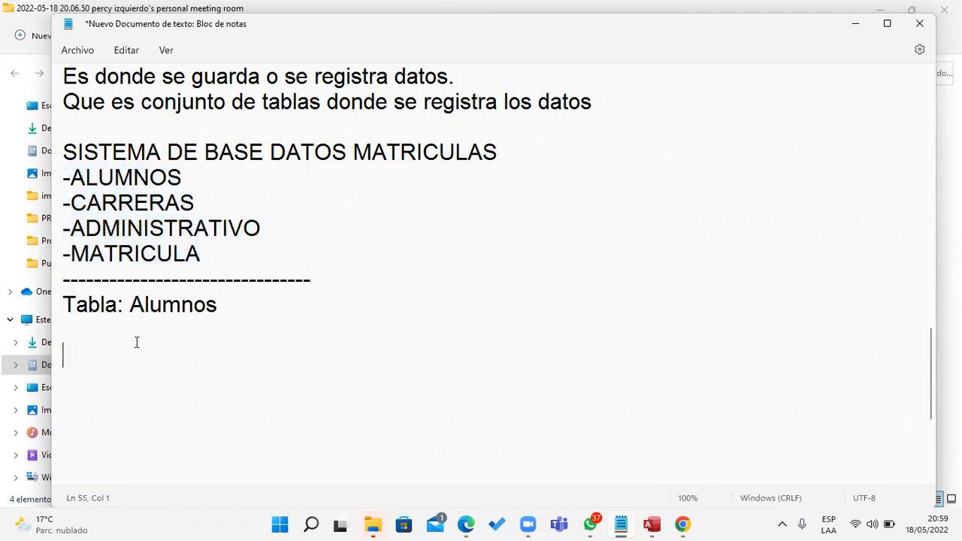
click(124, 325)
text(CODIGO)
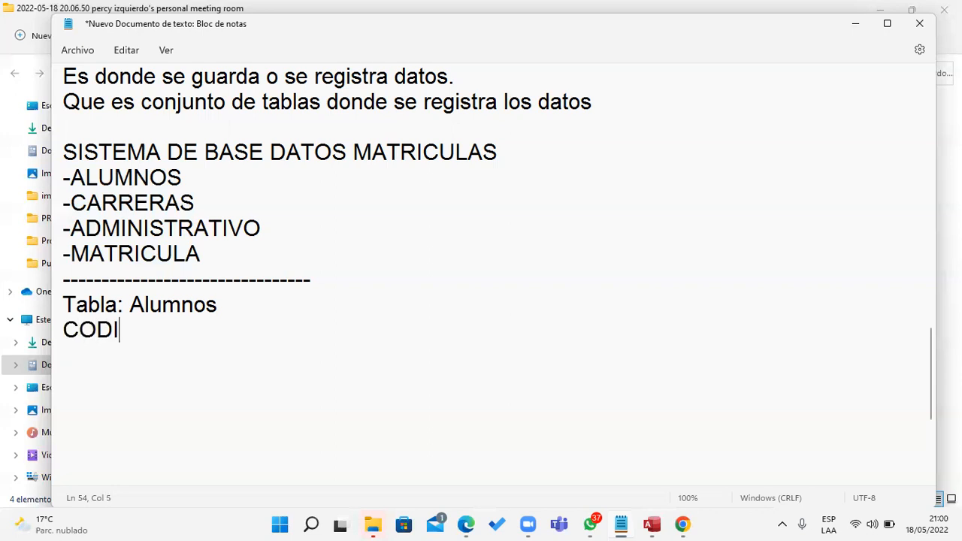
key(BackSpace)
key(BackSpace)
key(BackSpace)
key(BackSpace)
key(BackSpace)
text(odigo)
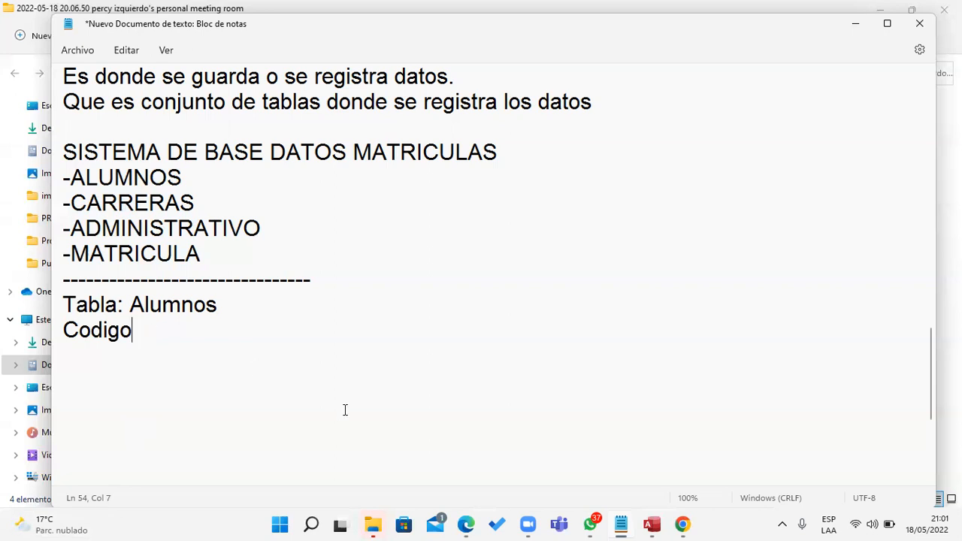
key(Return)
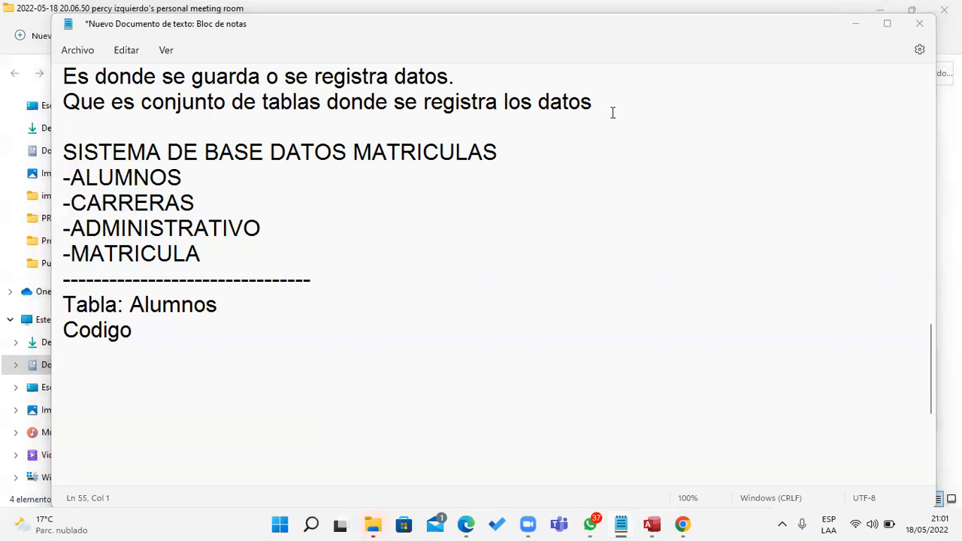
Add the fields "Celular" and "Nombres" on separate lines below Codigo.
click(196, 335)
click(151, 351)
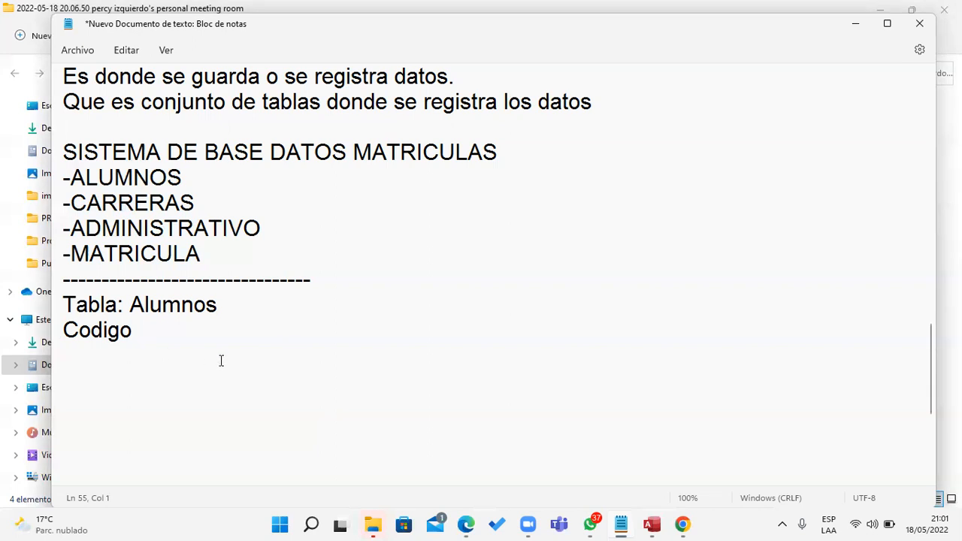
text(N)
key(BackSpace)
text(Celular)
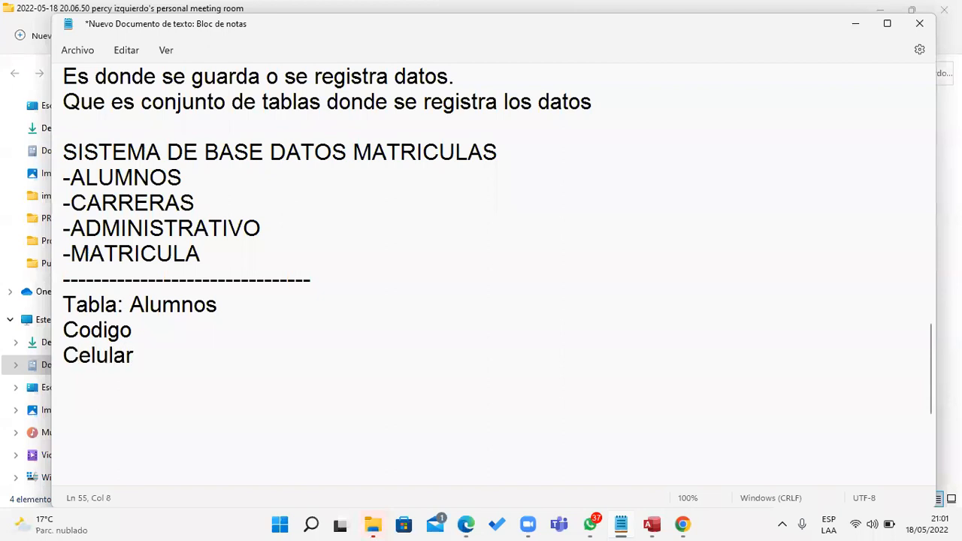
key(Return)
text(Nombres)
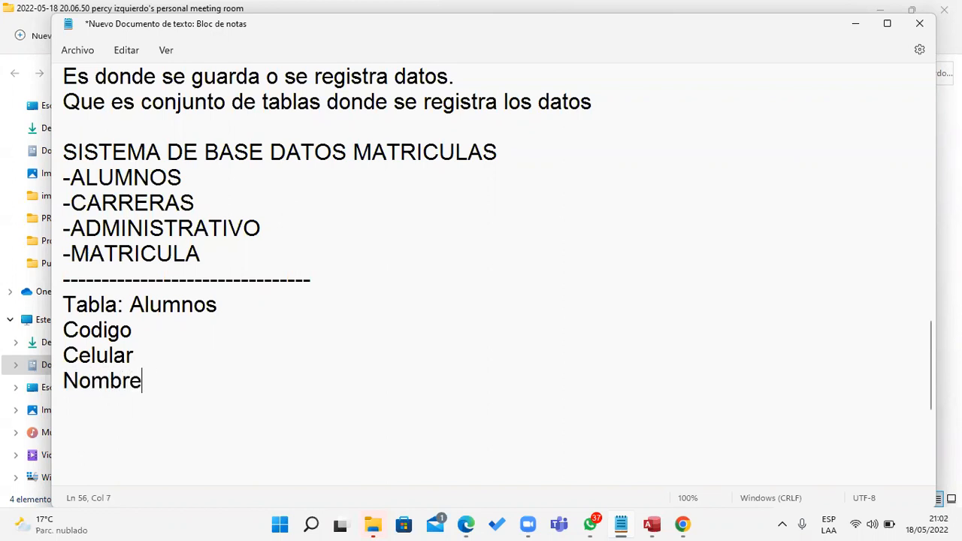
Add the fields "ApellidoP" and "ApellidoM" on separate lines below Nombres.
key(Return)
text(Aspellido P)
key(BackSpace)
key(BackSpace)
text(P)
key(Return)
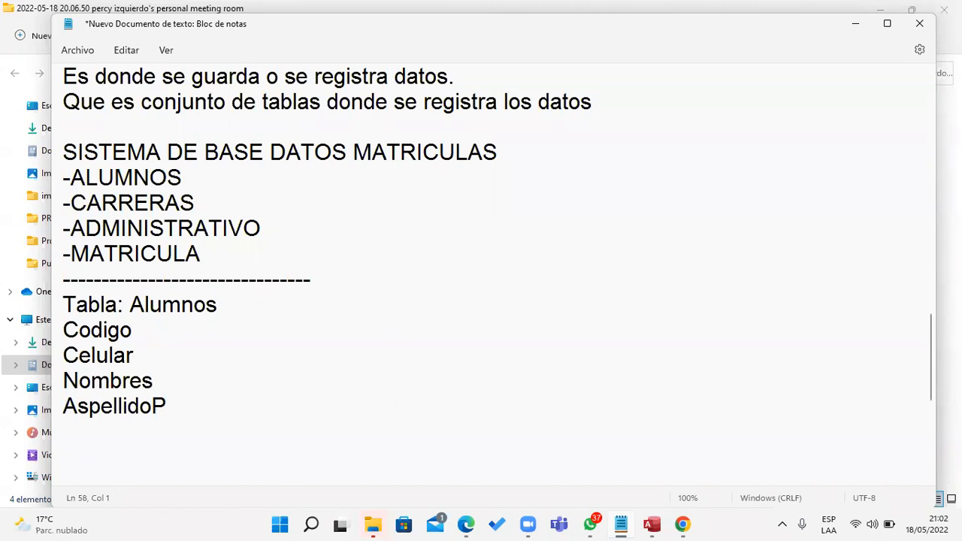
click(79, 408)
key(Delete)
key(Down)
text(ApellidoM)
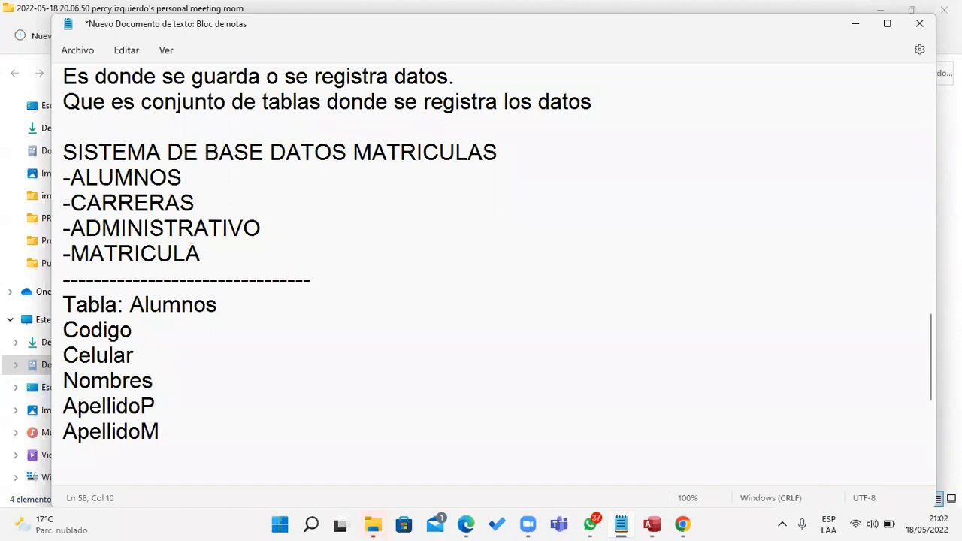
key(Return)
Add the field "Direccion" on the line below ApellidoM.
triple_click(57, 177)
drag(63, 178, 242, 256)
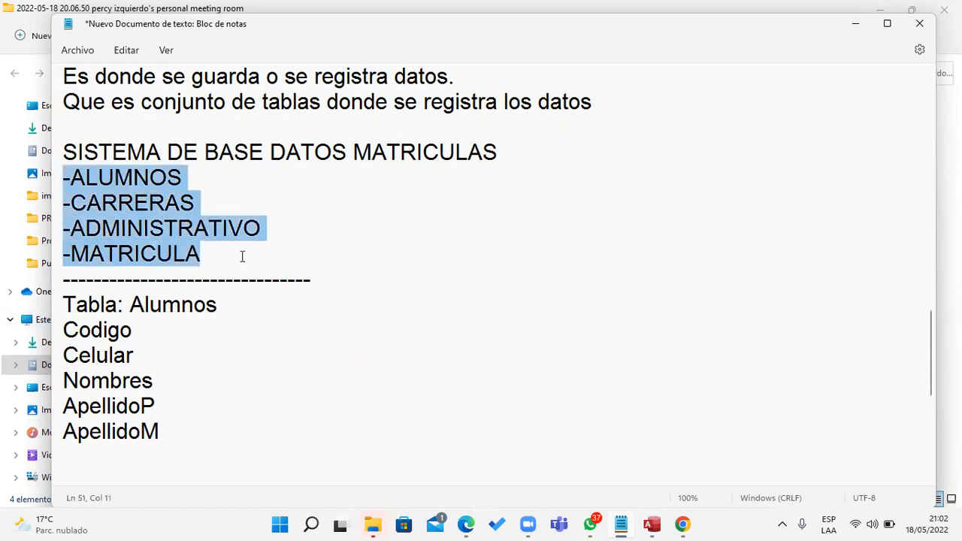
click(313, 304)
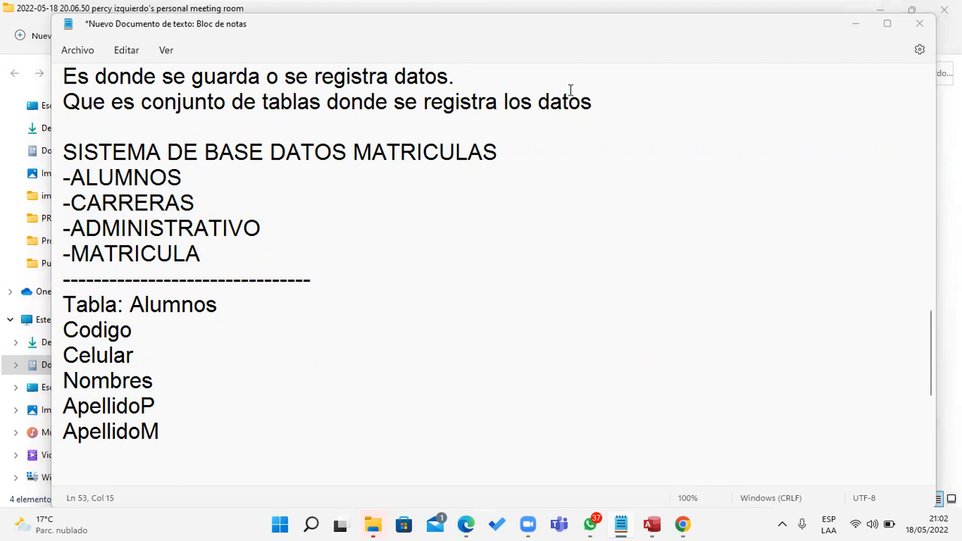
click(126, 460)
text(Direccion)
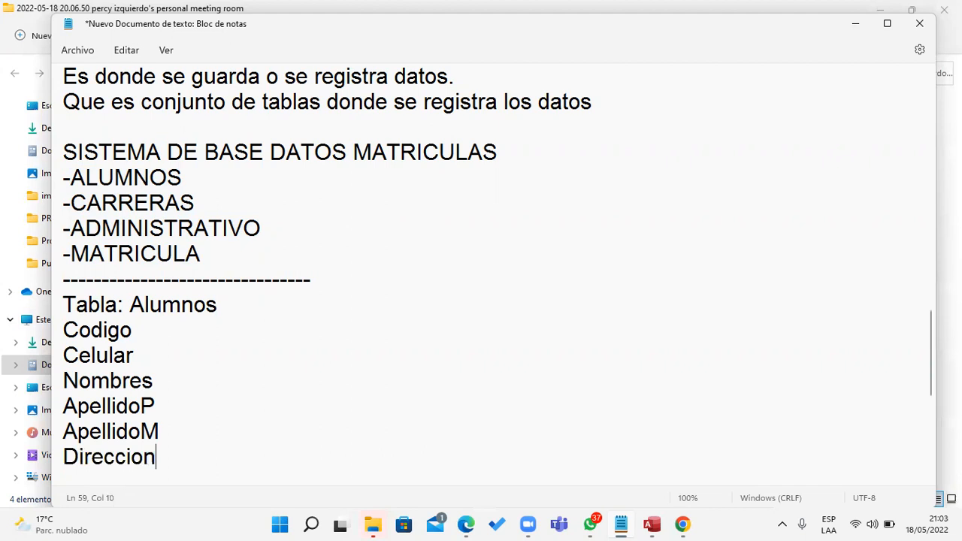
key(Return)
Add the fields "Email" and "DNI" on separate lines below Direccion.
text(Corr)
key(BackSpace)
key(BackSpace)
key(BackSpace)
key(BackSpace)
text(Email)
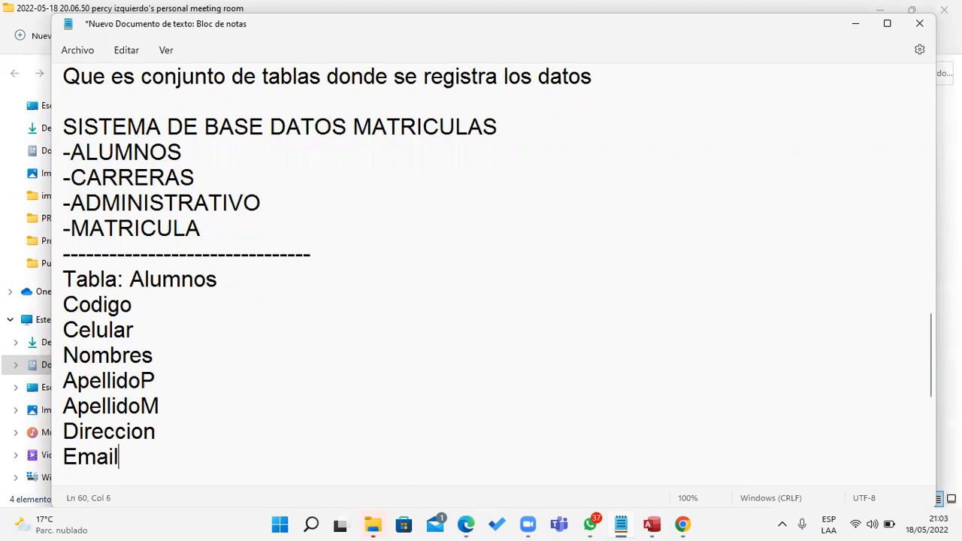
key(Return)
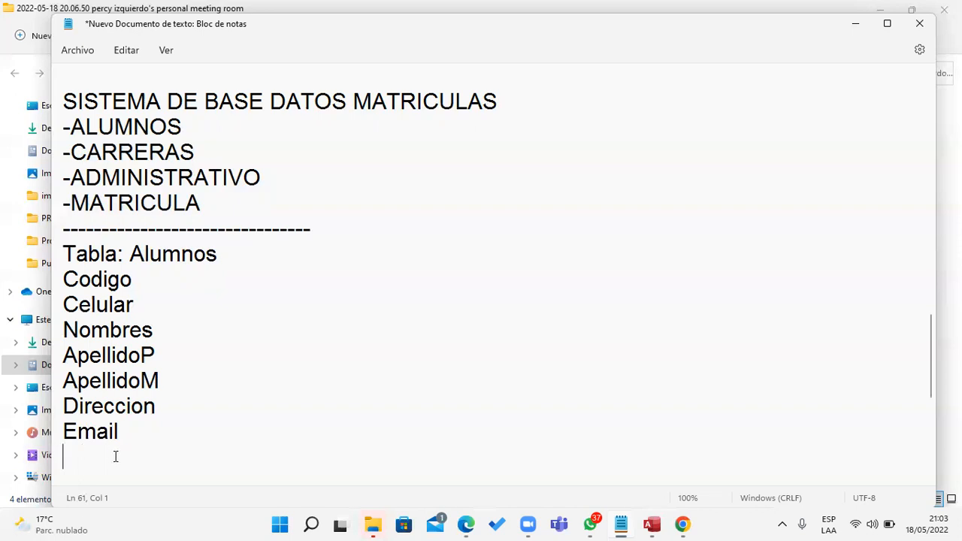
text(DNI)
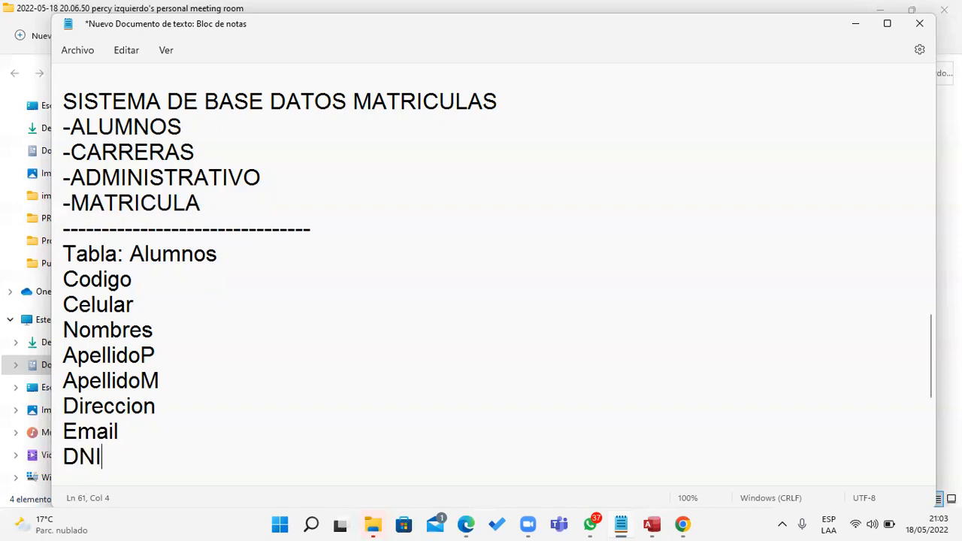
key(Return)
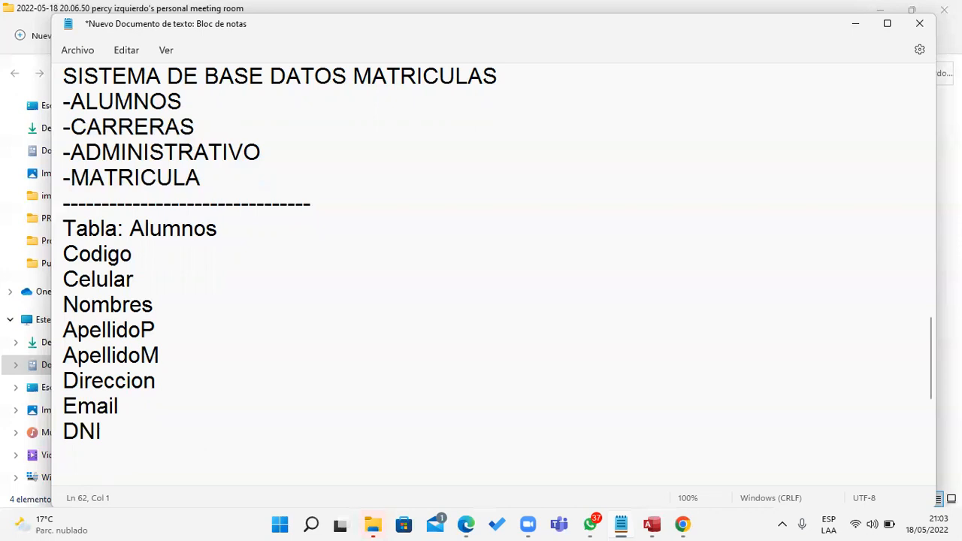
Add the fields "FNACIMIENTO" and "Distrito" on separate lines below DNI.
text(FNACIMIENTO)
key(Return)
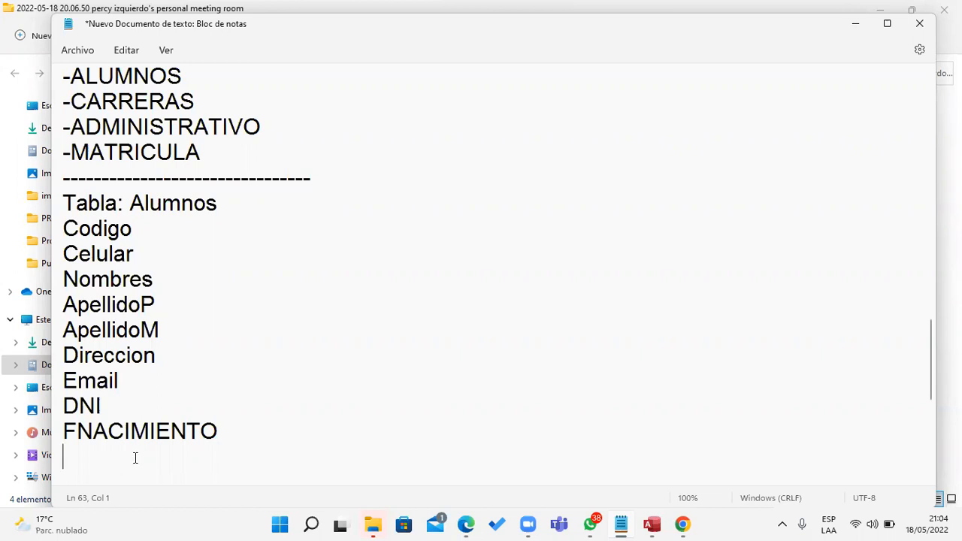
scroll(134, 455, down, 1)
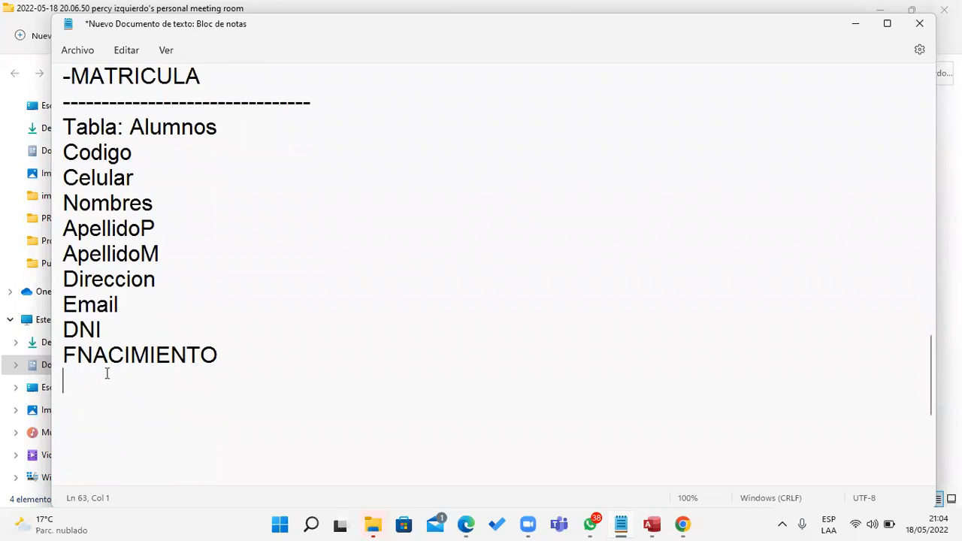
text(d)
key(BackSpace)
text(Distrito)
key(Return)
drag(139, 380, 63, 387)
click(84, 401)
Add the fields "Apoderado" and "Nivel_Estudio" on separate lines below Distrito.
text(Apodera)
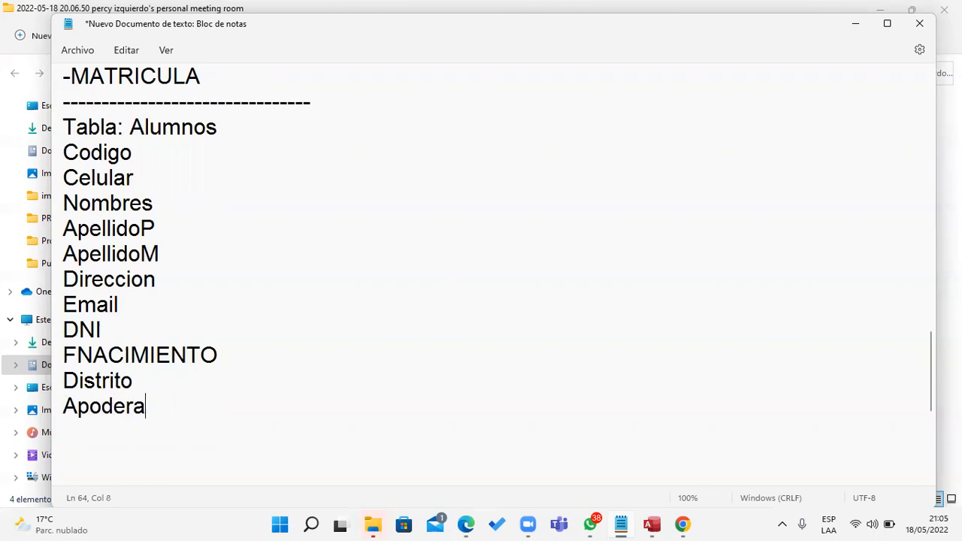
text(do)
click(133, 427)
text(Nivel)
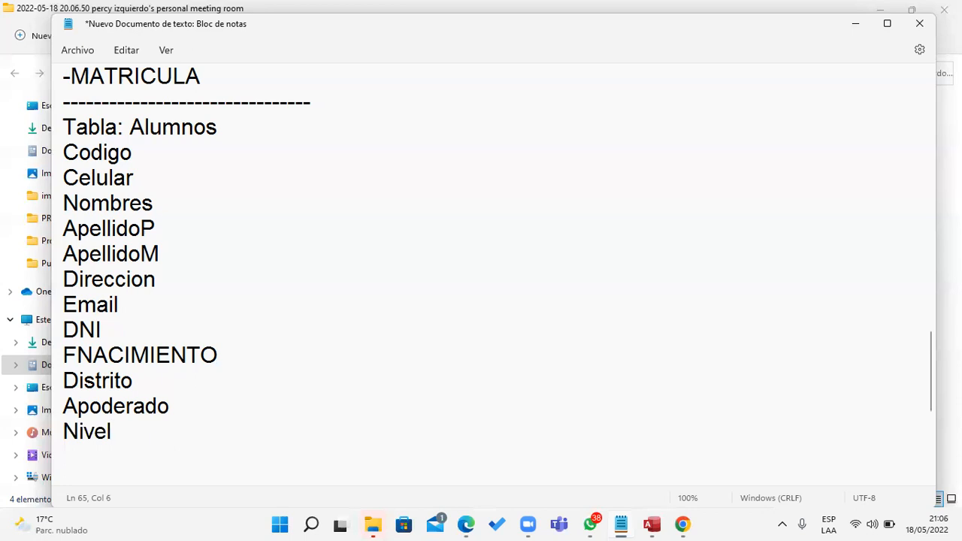
text(_Estudio)
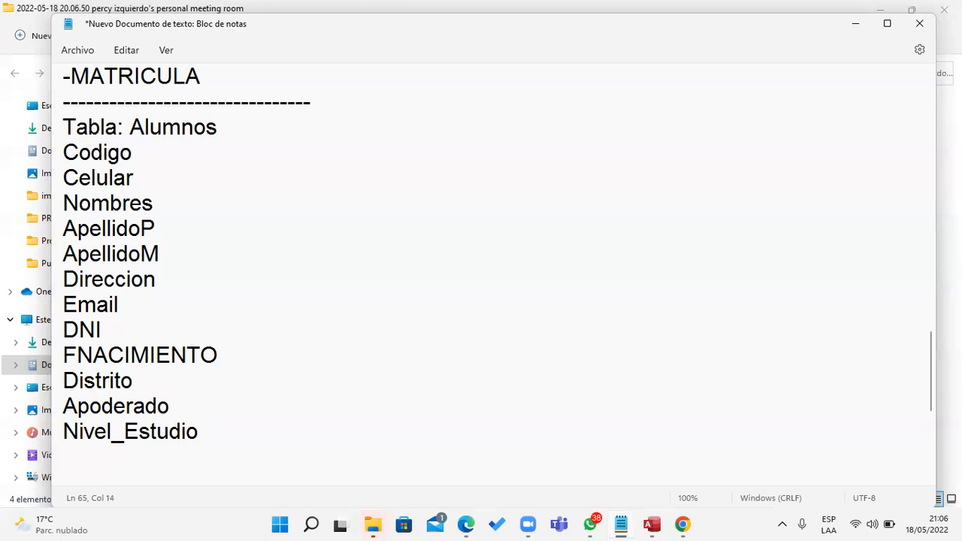
Add the field "Genero" on the line below Nivel_Estudio.
click(90, 463)
scroll(106, 449, down, 1)
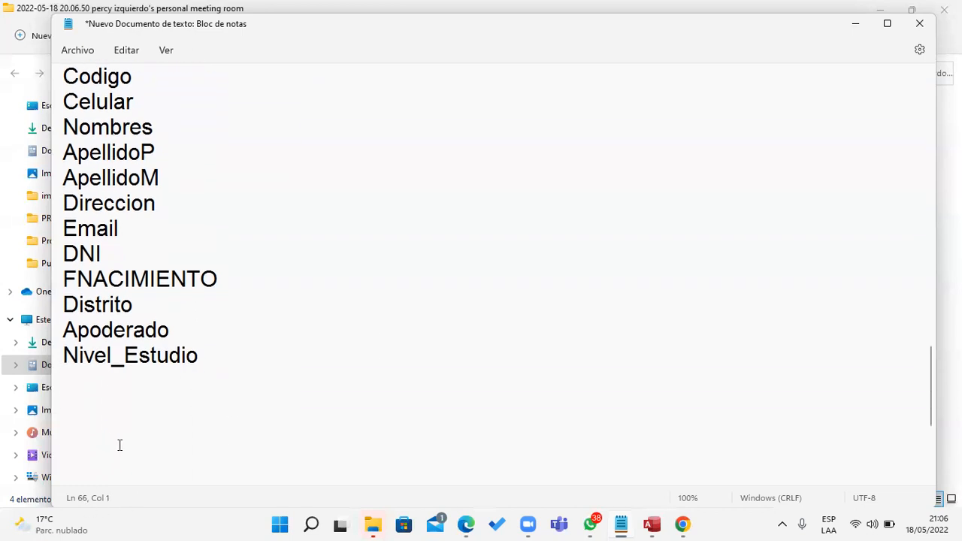
scroll(118, 444, up, 1)
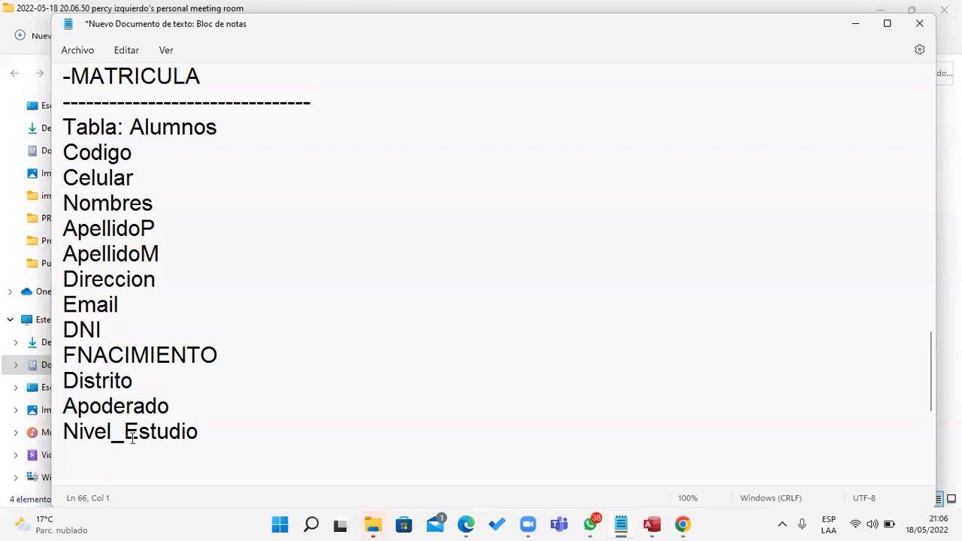
text(Genero)
key(Return)
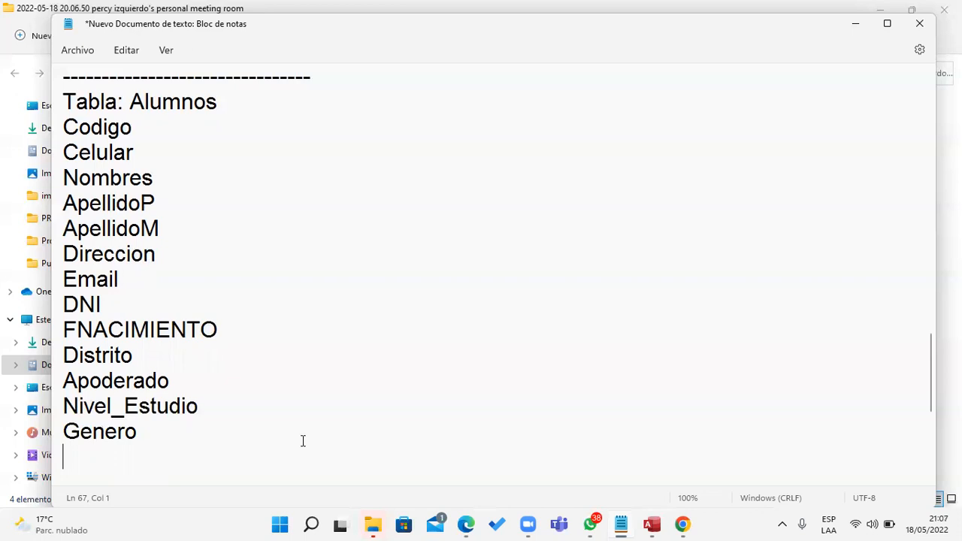
Review the Alumnos field list as a whole, then the individual fields from Codigo through DNI.
scroll(300, 414, up, 1)
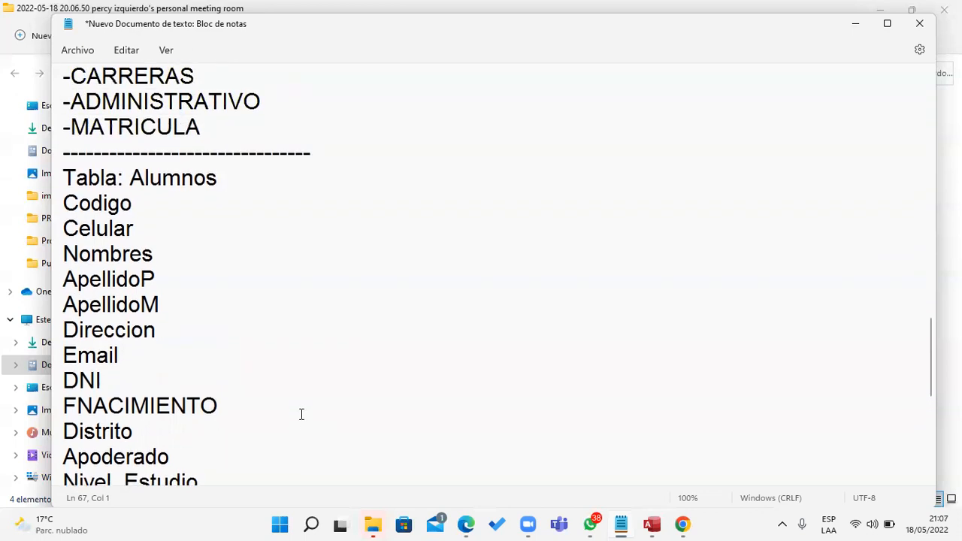
scroll(301, 414, down, 1)
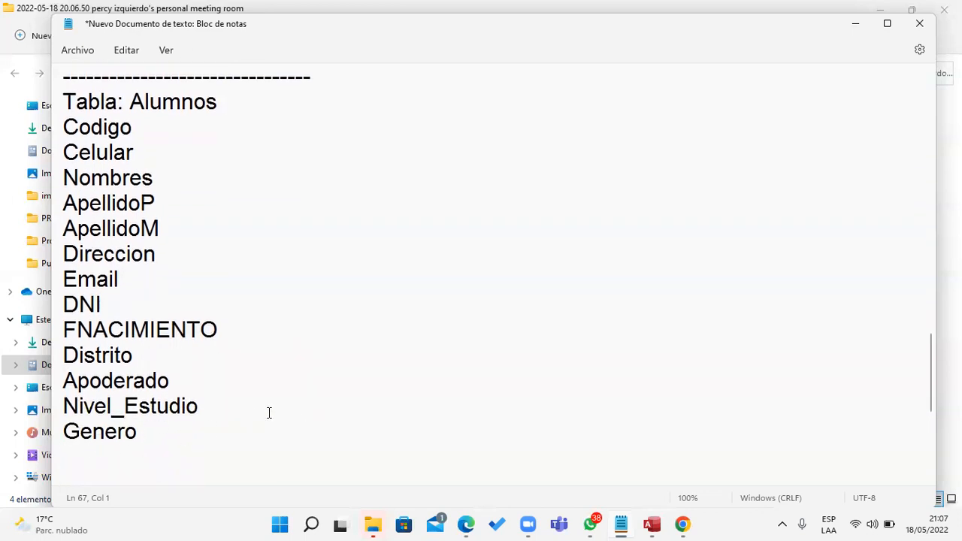
scroll(268, 412, up, 1)
scroll(272, 412, down, 1)
drag(64, 127, 198, 423)
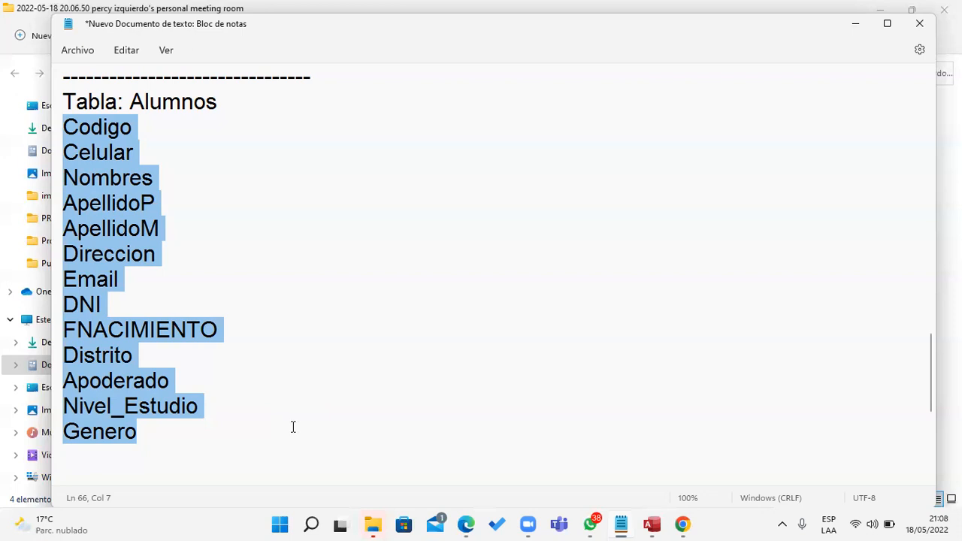
click(232, 131)
drag(183, 127, 61, 118)
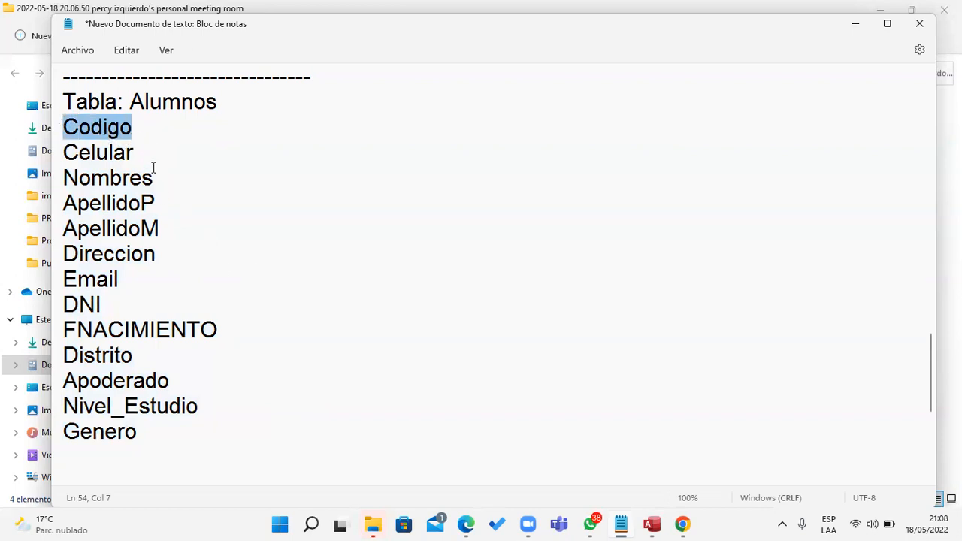
drag(149, 159, 57, 150)
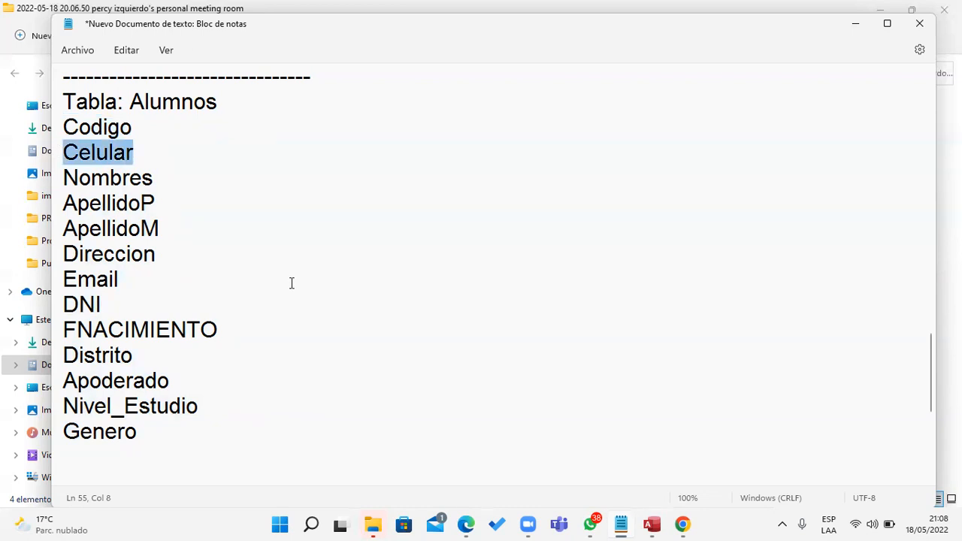
drag(163, 184, 63, 242)
drag(66, 175, 51, 260)
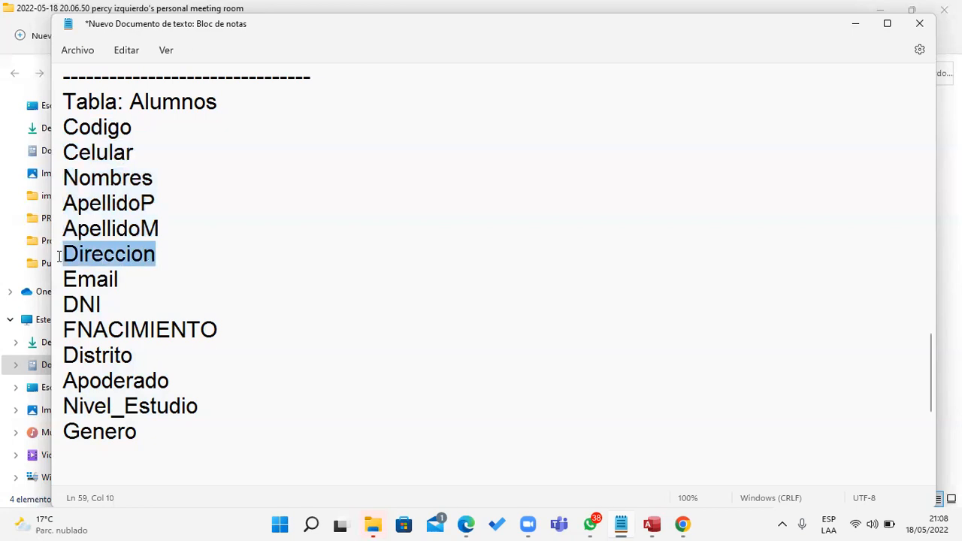
drag(140, 279, 41, 280)
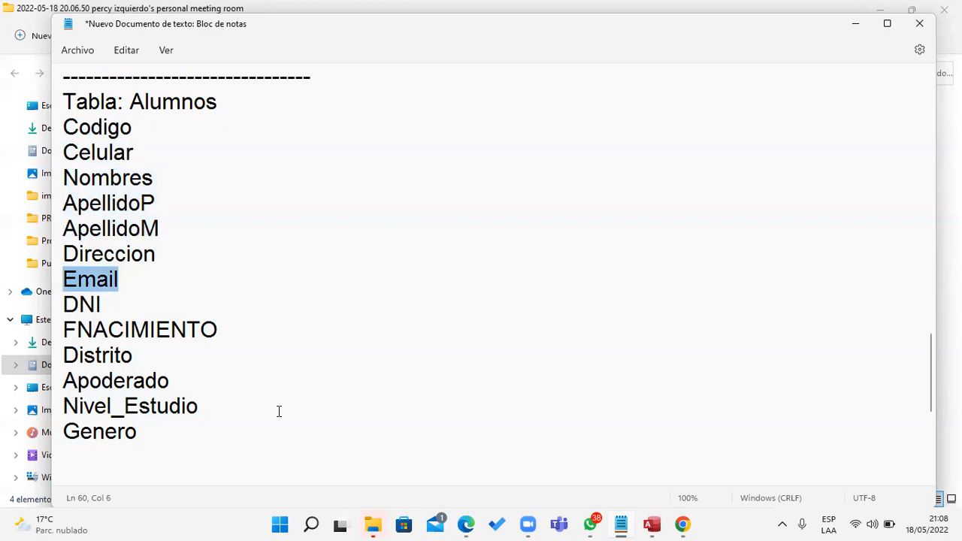
drag(143, 296, 64, 296)
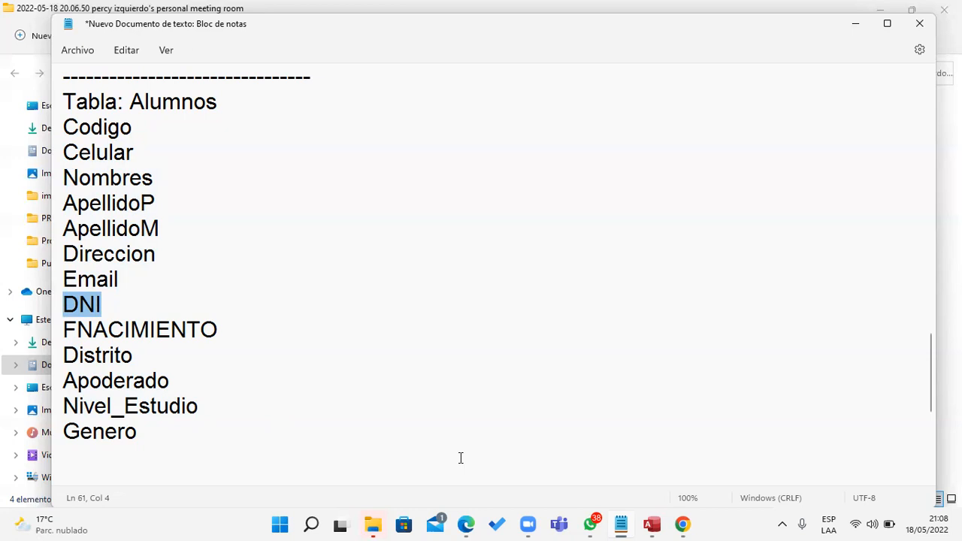
Examine the Codigo, Celular and Nombres fields to consider the kind of data each one holds.
drag(139, 128, 65, 128)
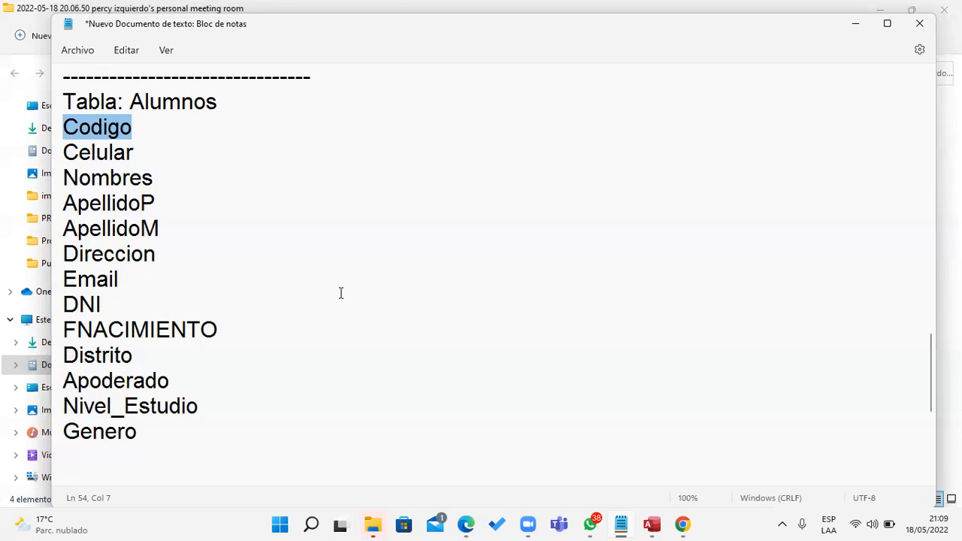
click(187, 140)
drag(174, 129, 57, 130)
click(290, 331)
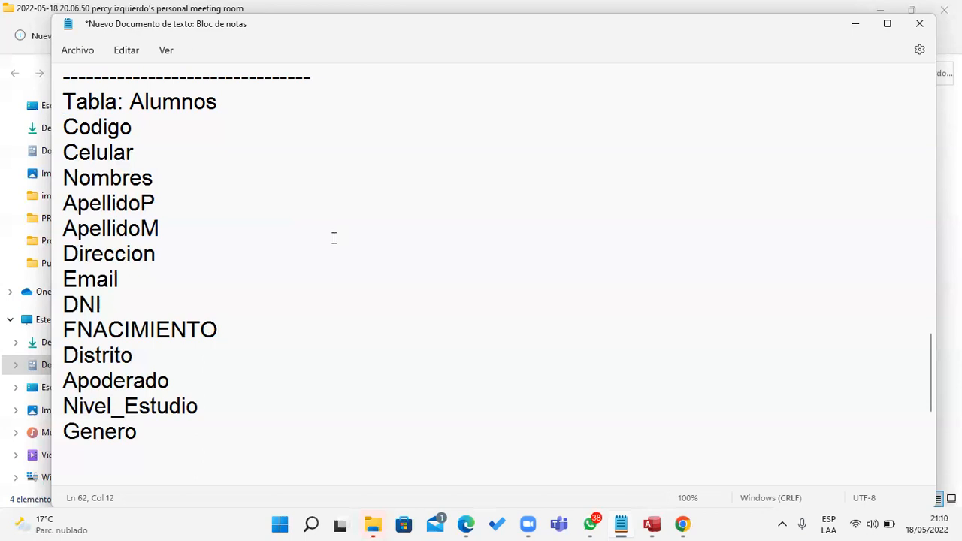
click(168, 127)
drag(137, 128, 38, 137)
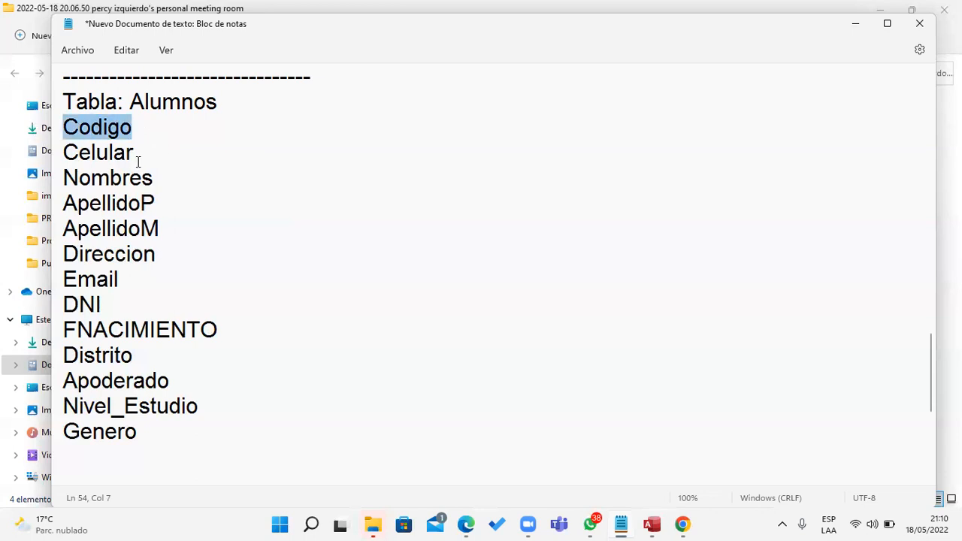
drag(138, 159, 51, 158)
drag(161, 180, 6, 179)
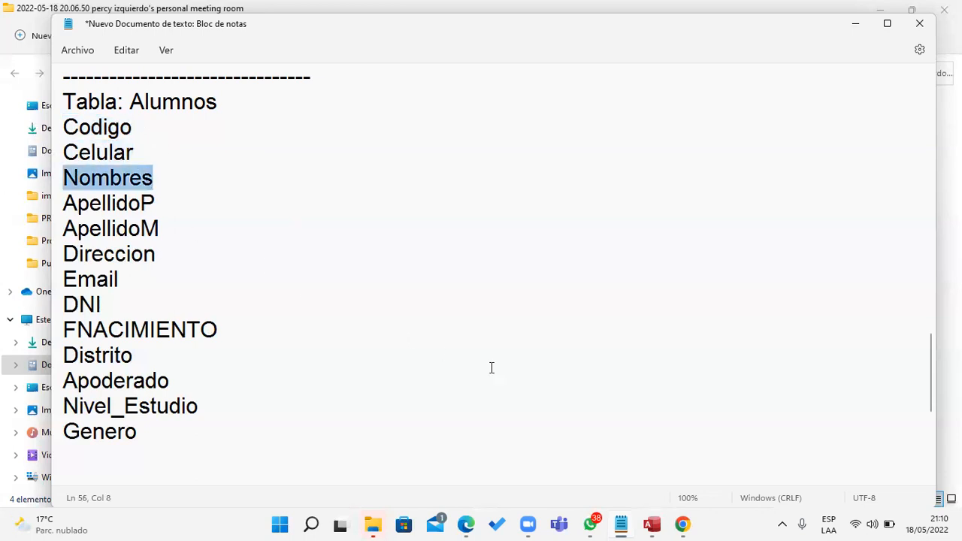
Switch to Chrome and search Google in a new tab for "tipos de datos en access pdf".
click(685, 524)
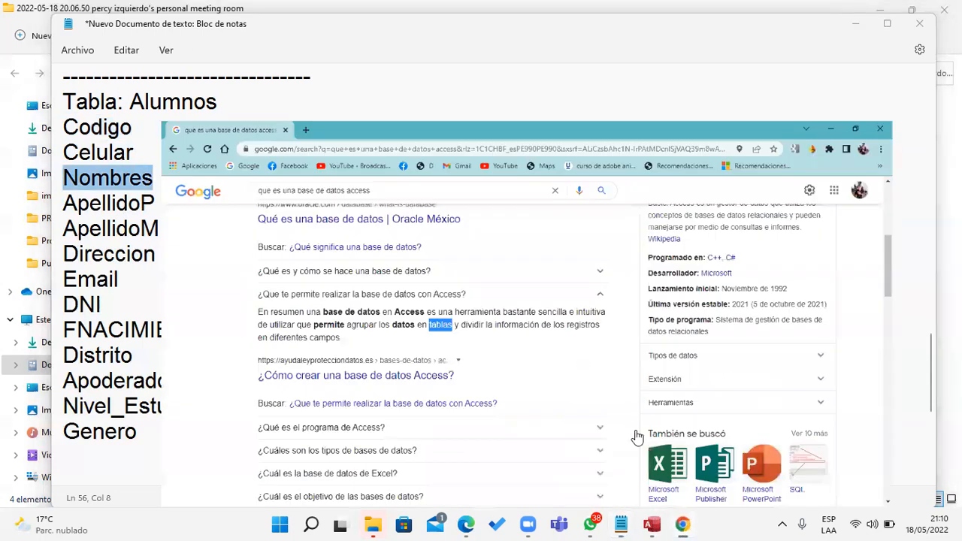
key(ctrl+t)
click(431, 295)
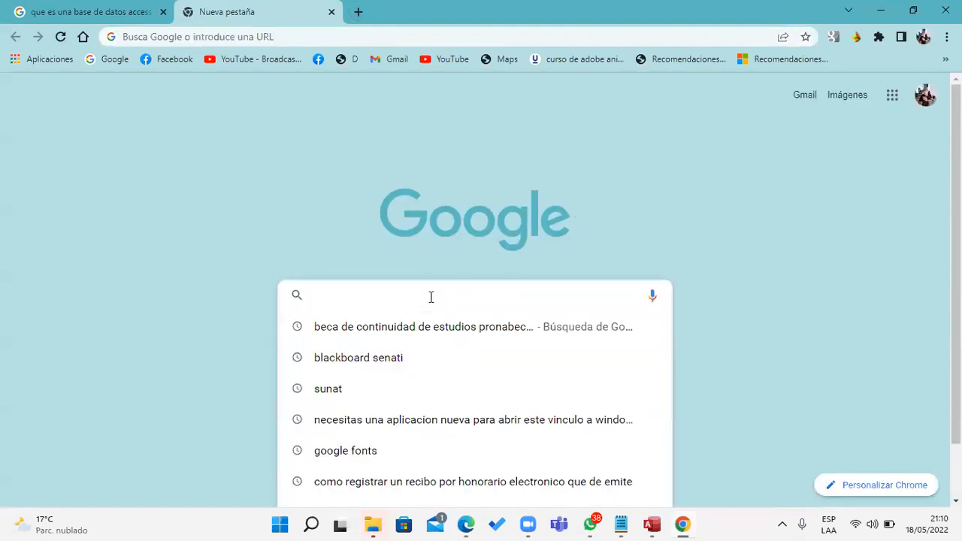
text(tipos de dat)
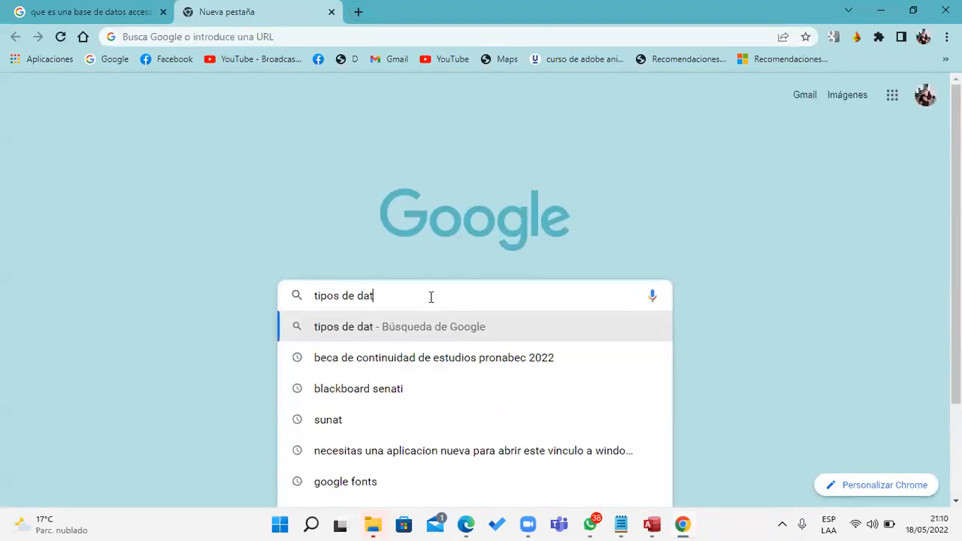
text(os en access)
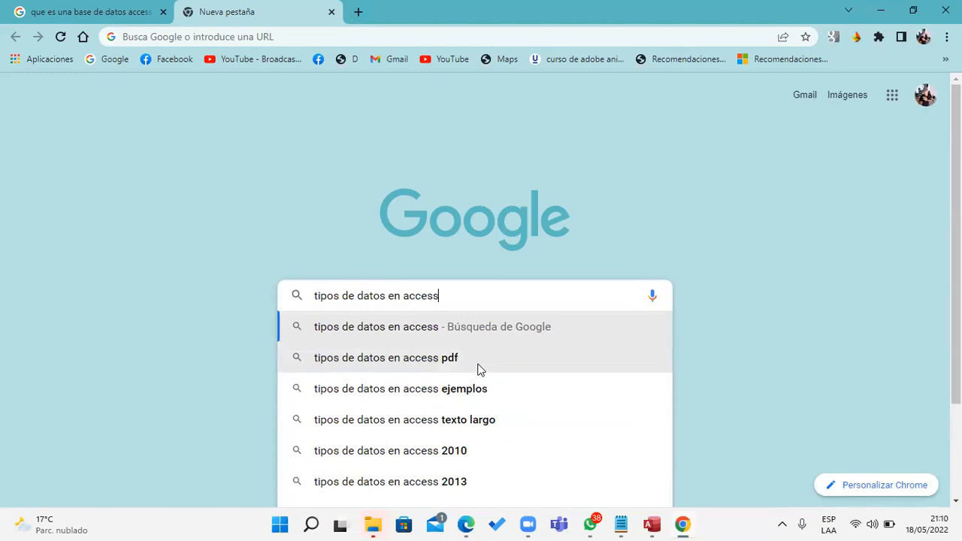
click(479, 365)
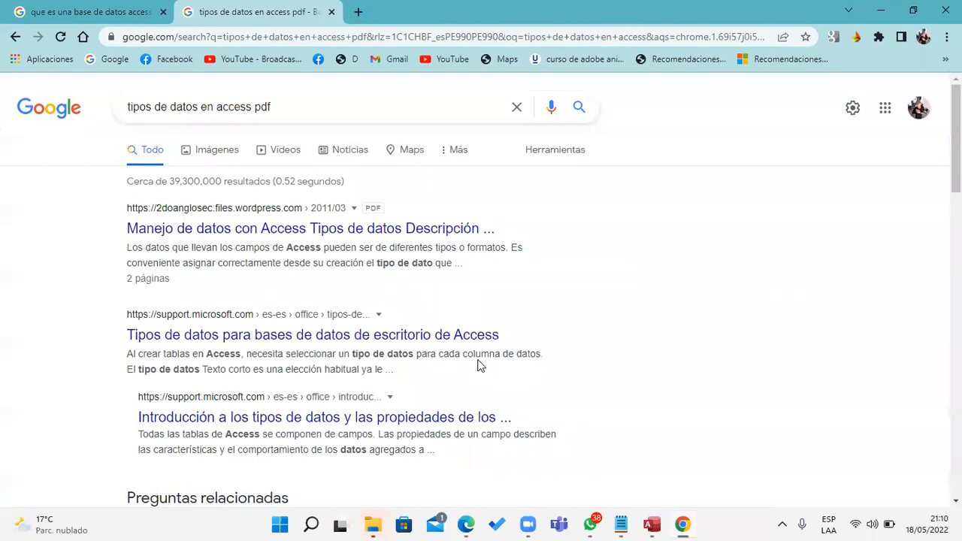
Open the Microsoft support article "Tipos de datos para bases de datos de escritorio de Access" and examine the Texto corto type and its size.
click(314, 239)
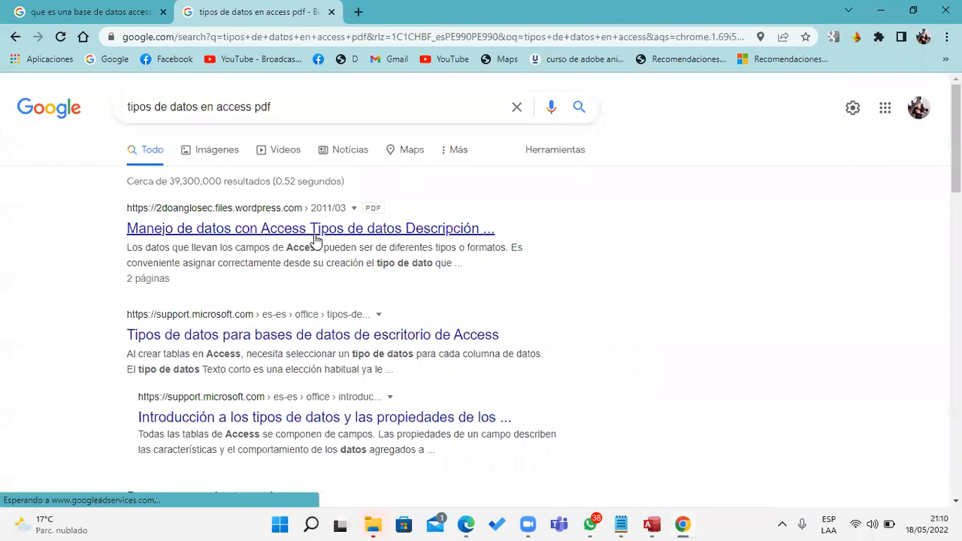
click(368, 336)
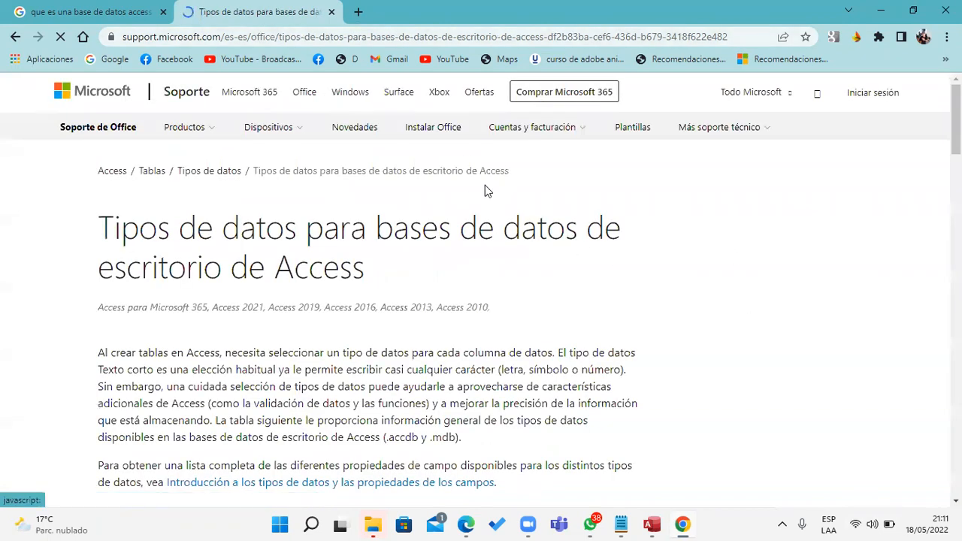
scroll(503, 268, down, 3)
scroll(503, 269, down, 4)
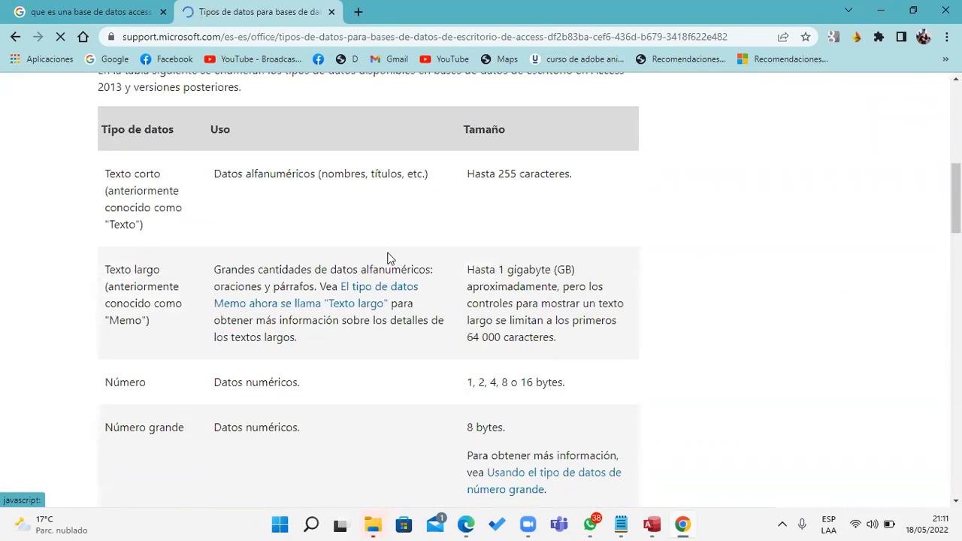
scroll(388, 263, up, 7)
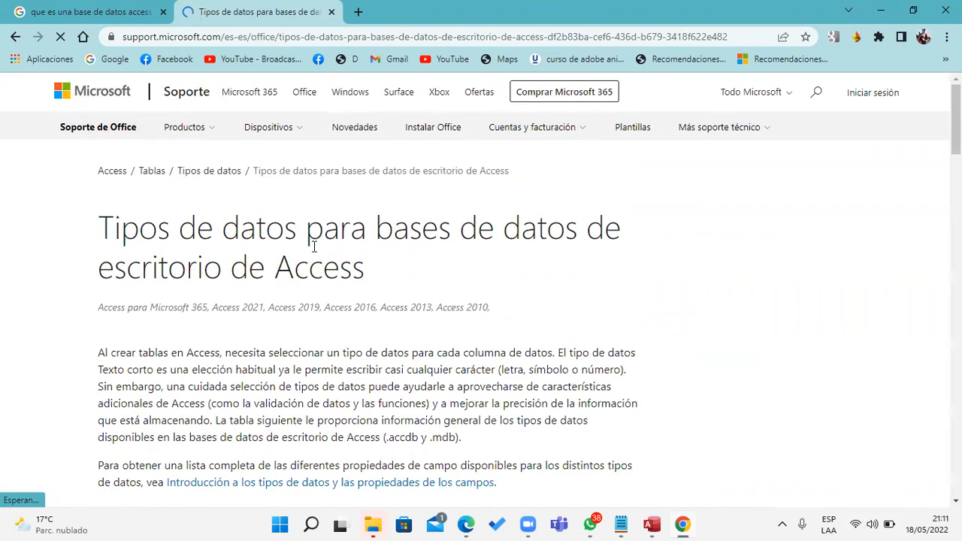
scroll(316, 240, down, 3)
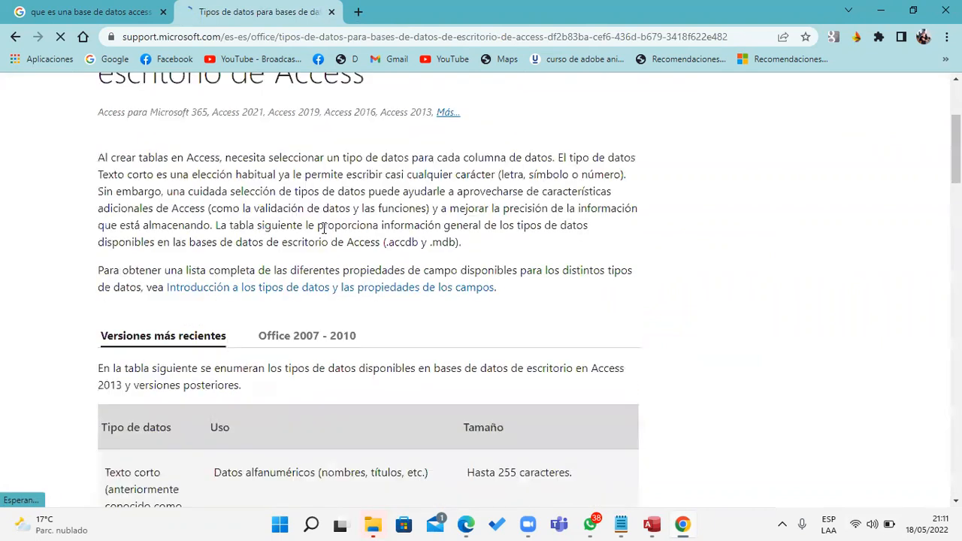
scroll(324, 228, down, 2)
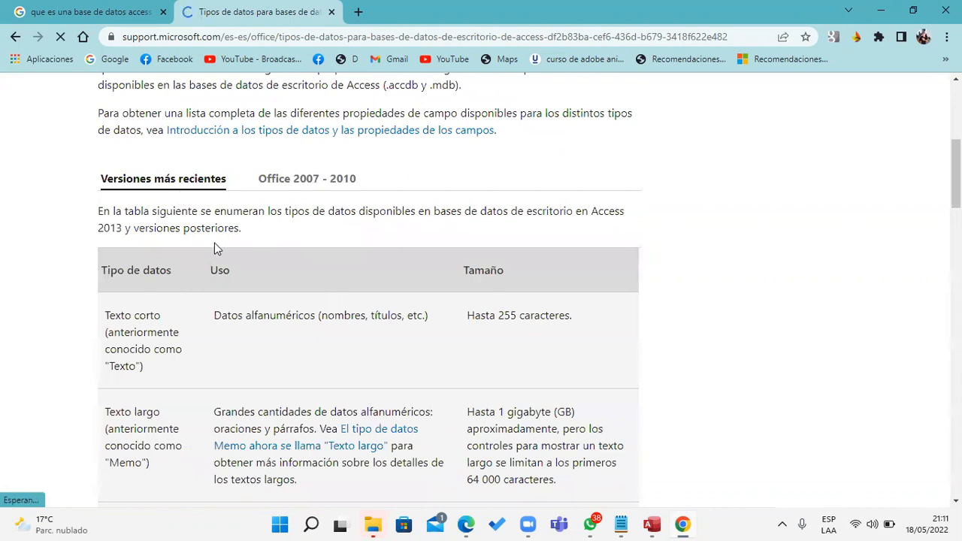
scroll(214, 248, down, 1)
drag(162, 247, 104, 245)
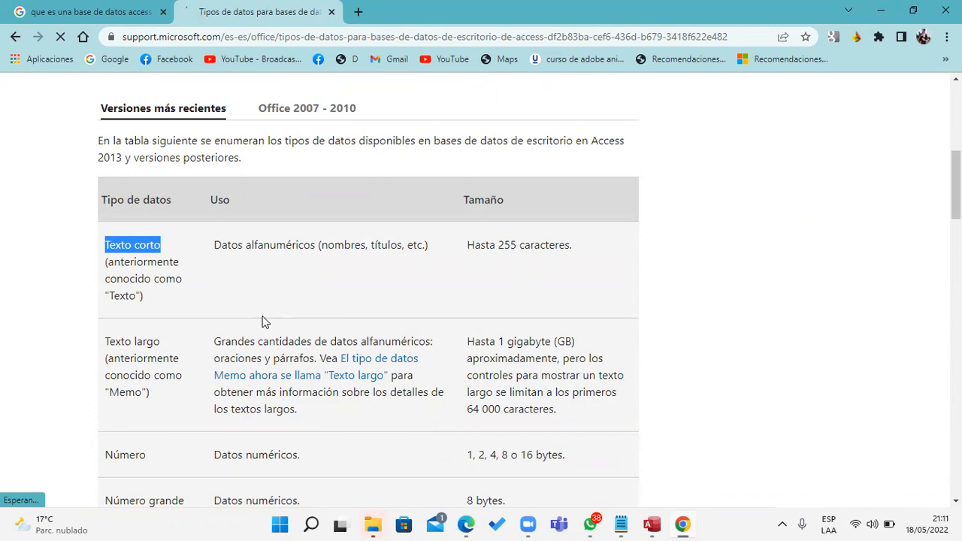
drag(466, 245, 572, 248)
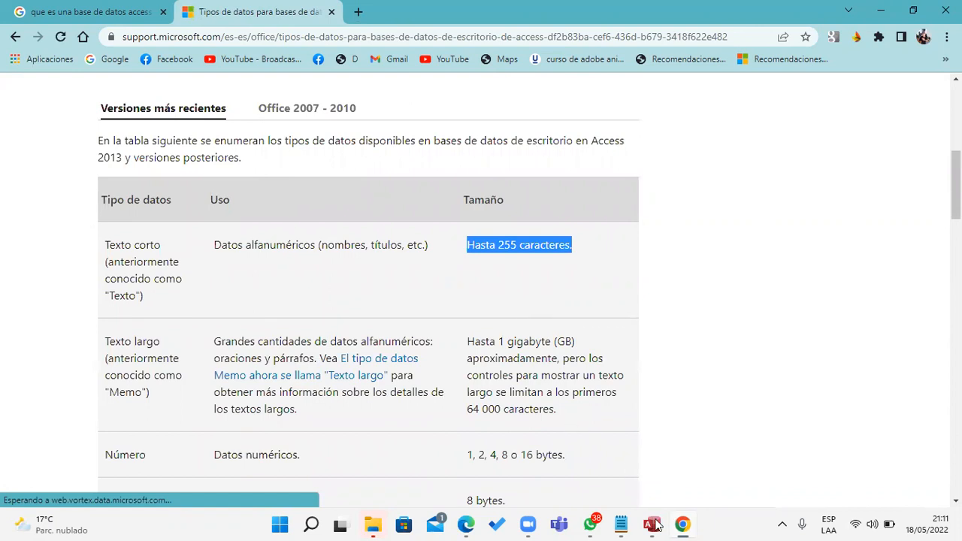
Switch back to the Notepad note and add the data type "AUTONUMERACIÓN" beside the Codigo field, separated by a tab.
mouse_move(630, 524)
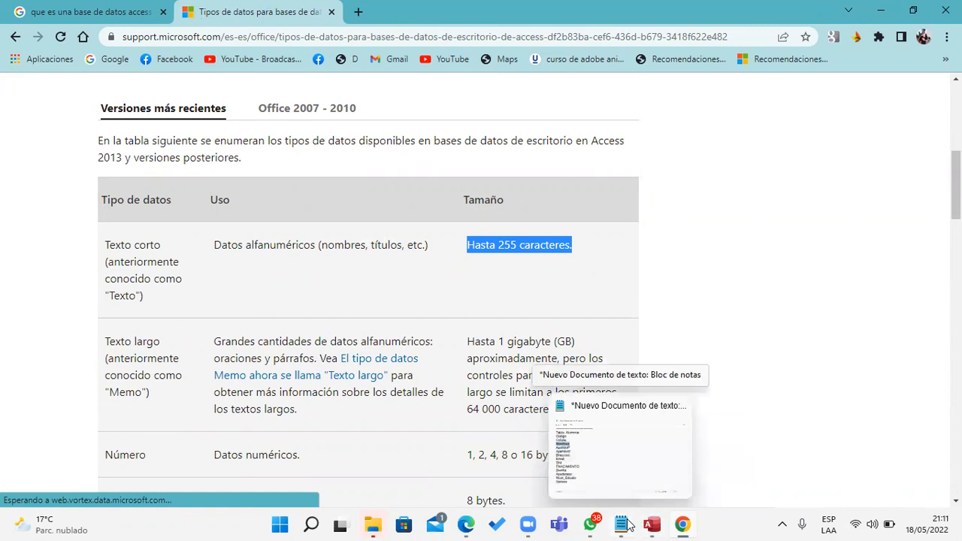
click(554, 440)
click(252, 118)
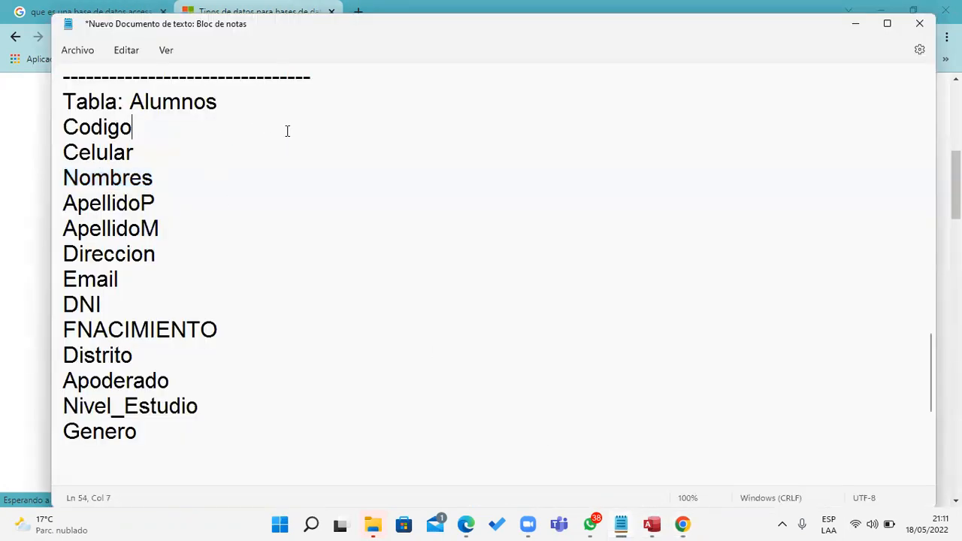
key(Tab)
text(AUTO)
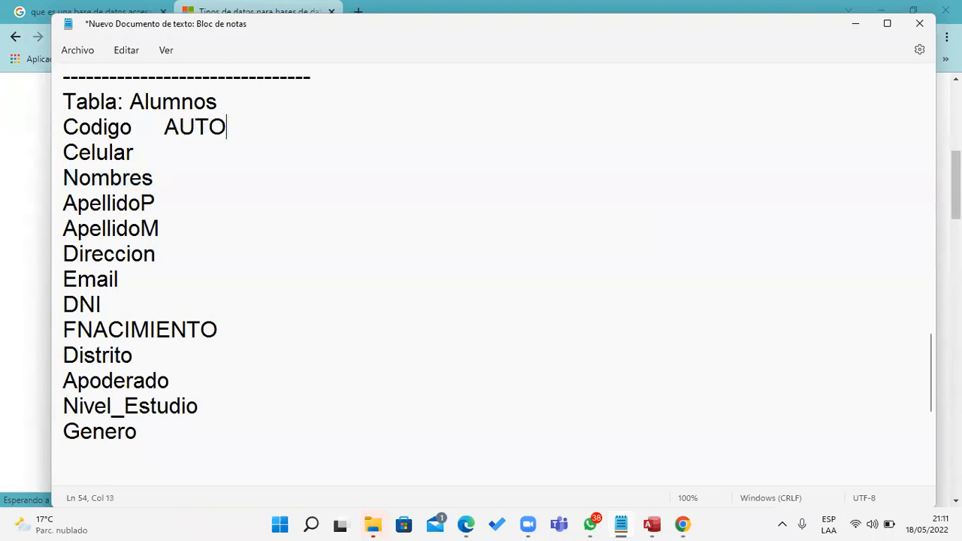
text(NUMERACI)
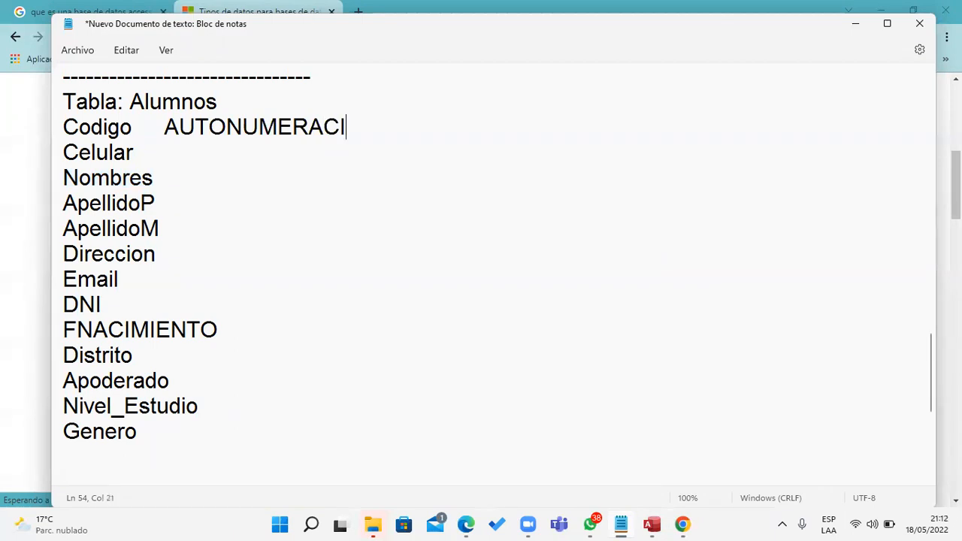
text(ÓN)
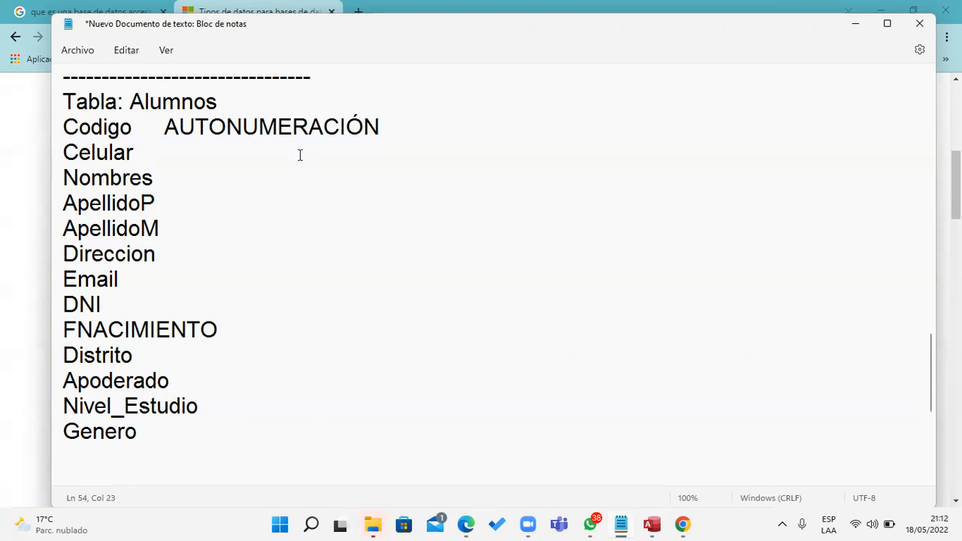
click(164, 127)
drag(165, 127, 383, 129)
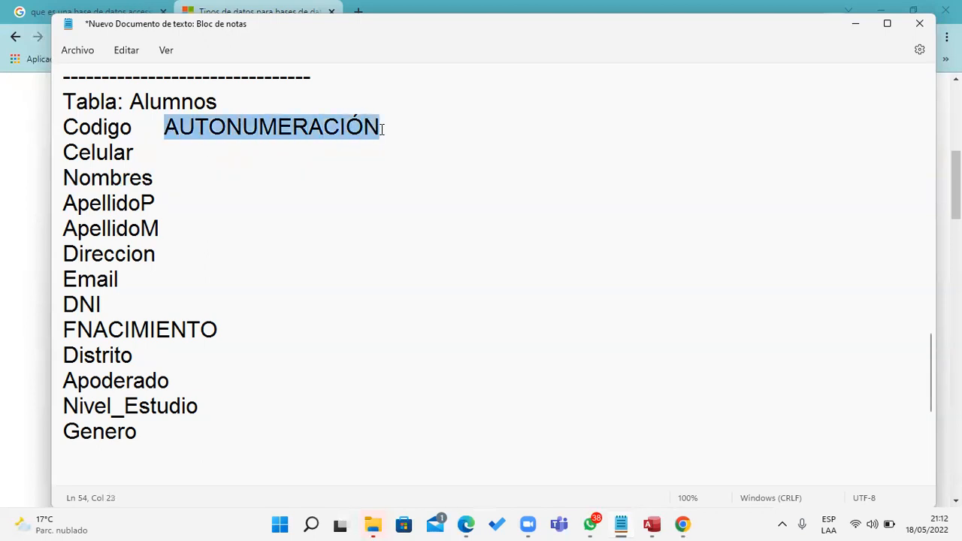
Switch to the Access data types article in Chrome and examine the Texto largo, Número, Número grande and Fecha y hora types.
click(322, 149)
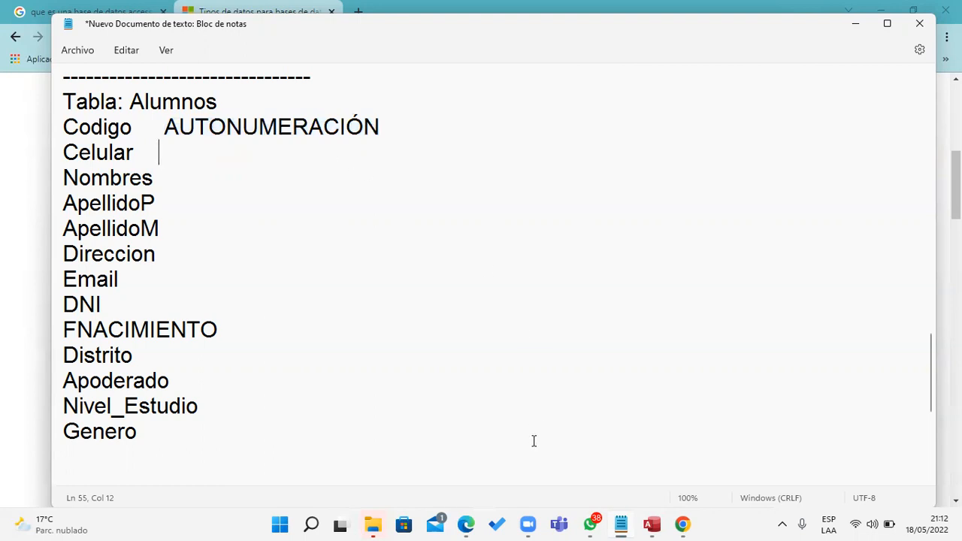
click(685, 526)
scroll(238, 281, down, 2)
scroll(195, 251, up, 2)
scroll(188, 252, down, 1)
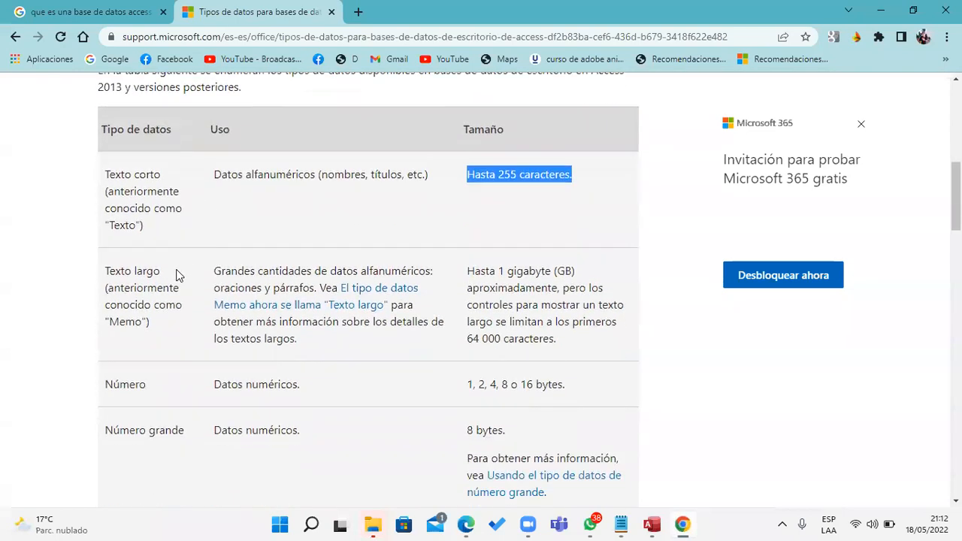
drag(178, 275, 79, 273)
drag(165, 386, 100, 389)
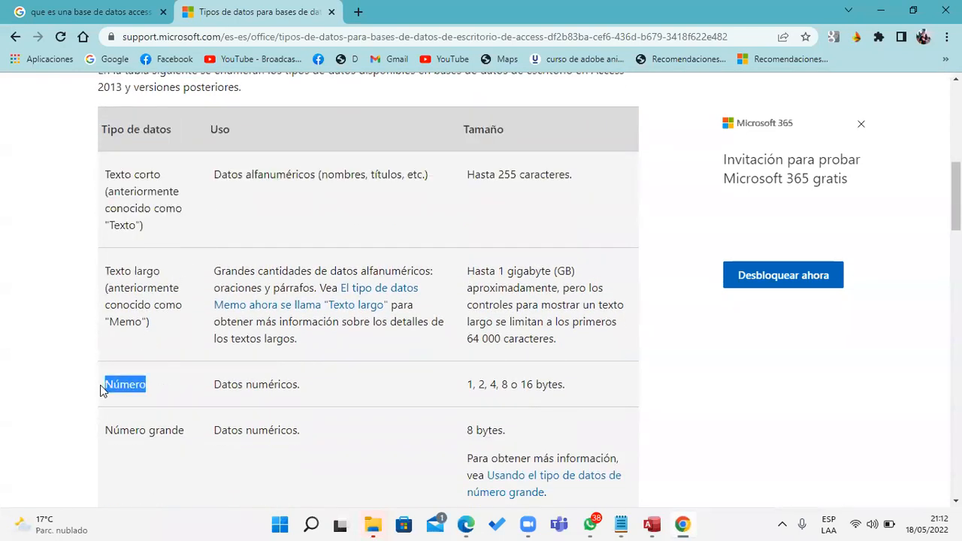
drag(185, 430, 121, 430)
scroll(399, 420, down, 2)
scroll(361, 405, down, 1)
drag(191, 332, 92, 329)
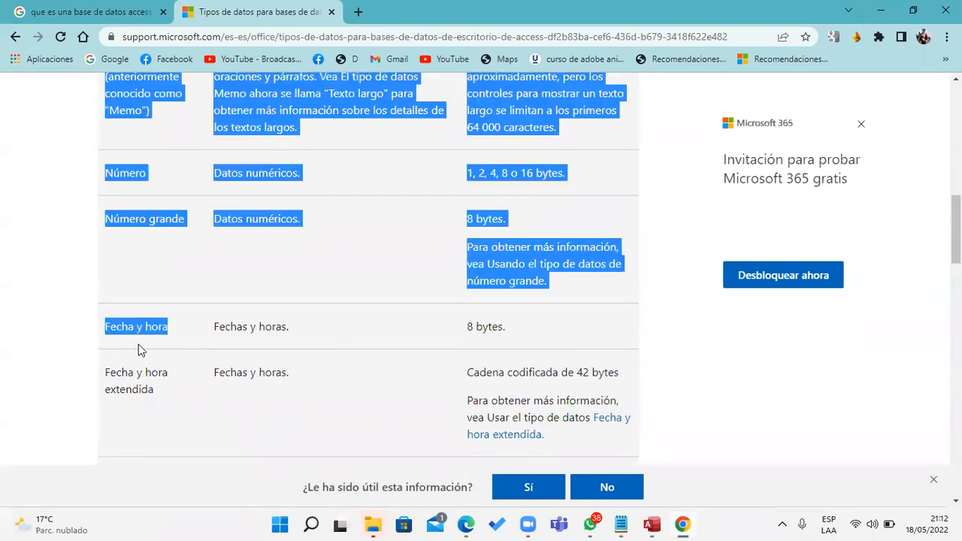
Examine the Fecha y hora extendida, Moneda and Autonumeración types, including the described use of Autonumeración.
click(171, 389)
scroll(178, 399, down, 2)
drag(169, 368, 129, 399)
click(109, 401)
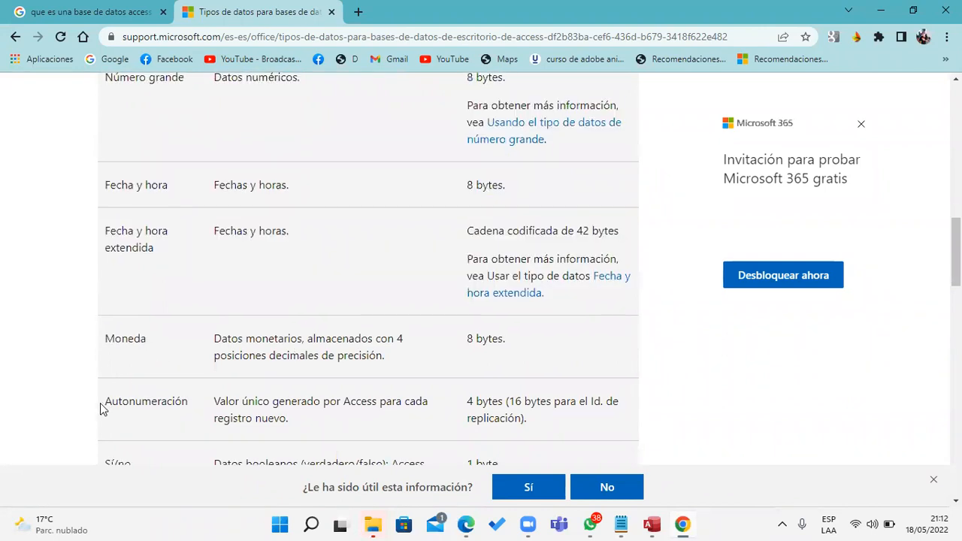
scroll(103, 410, down, 1)
drag(104, 336, 187, 346)
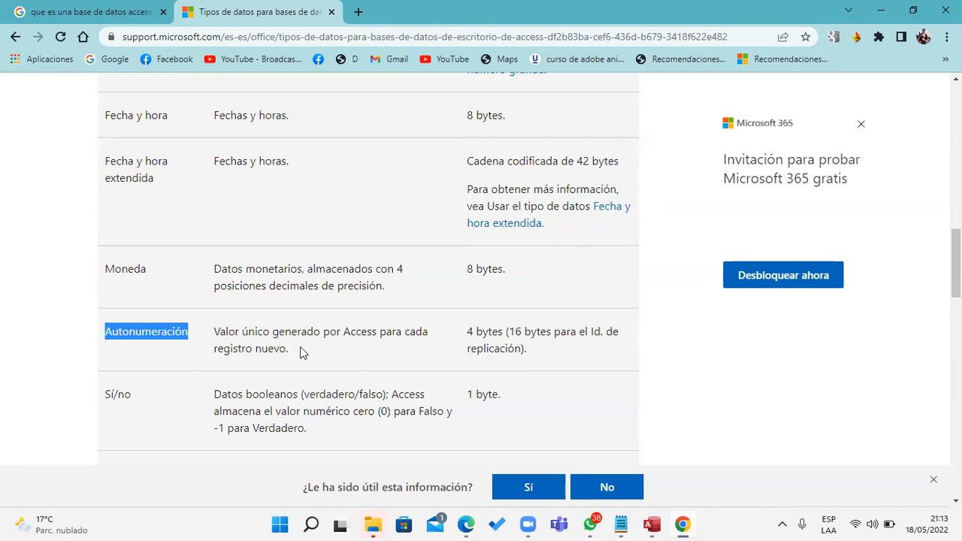
drag(299, 350, 213, 333)
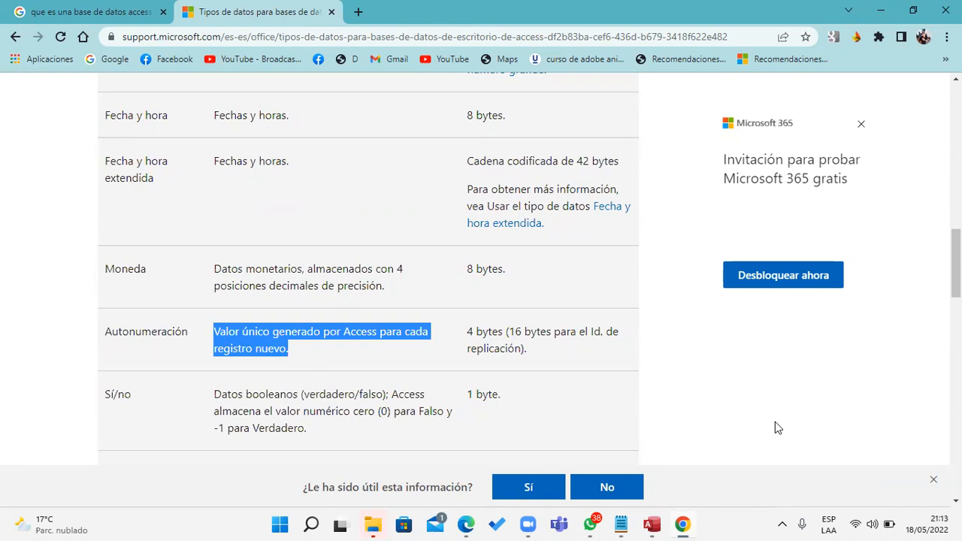
Review the Texto corto, Texto largo, Número and Número grande types again in the data types table.
scroll(774, 421, up, 6)
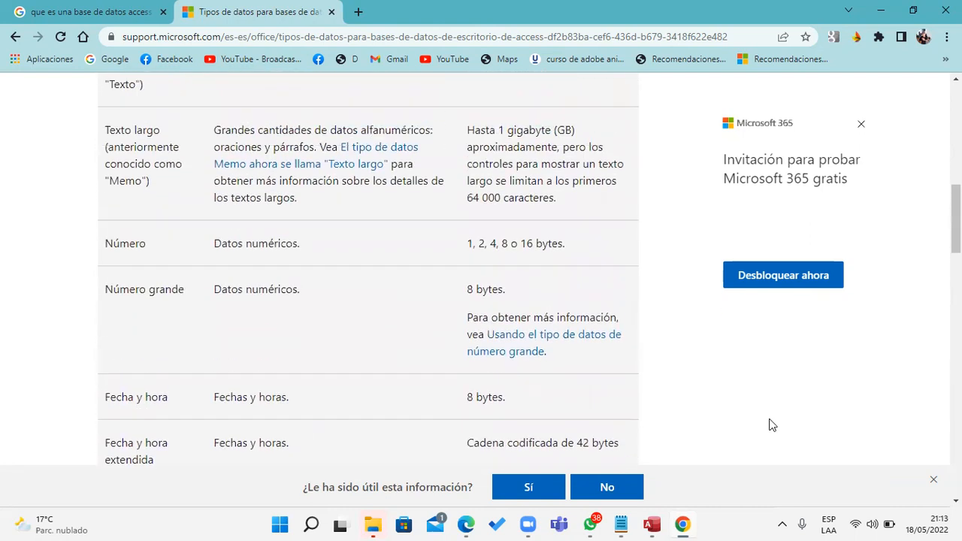
drag(184, 178, 102, 175)
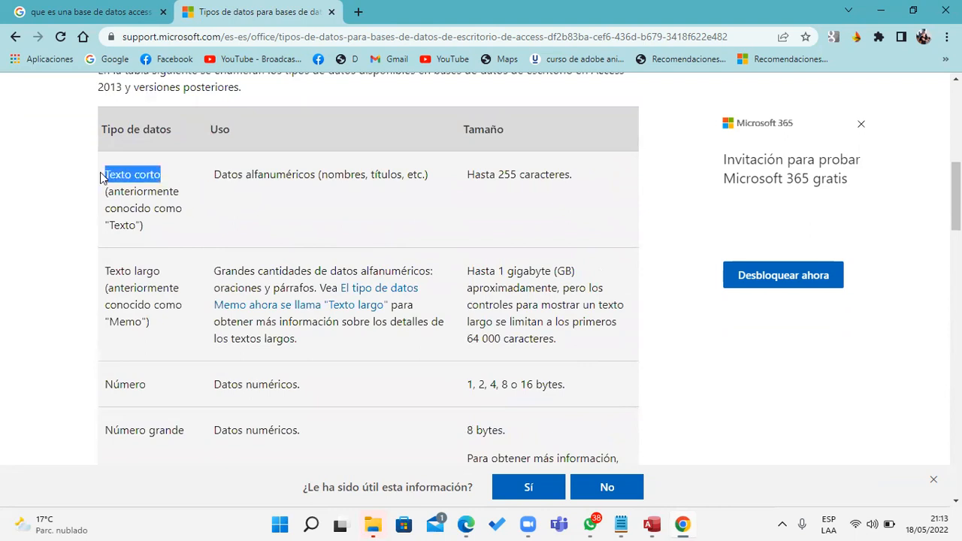
scroll(163, 260, down, 1)
drag(165, 205, 91, 203)
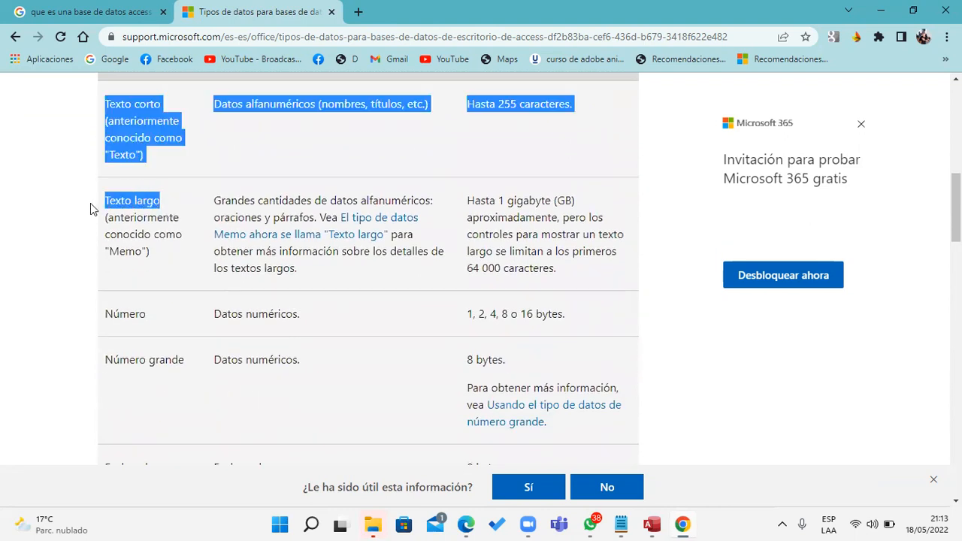
scroll(140, 257, down, 1)
scroll(140, 257, down, 1)
drag(159, 249, 101, 249)
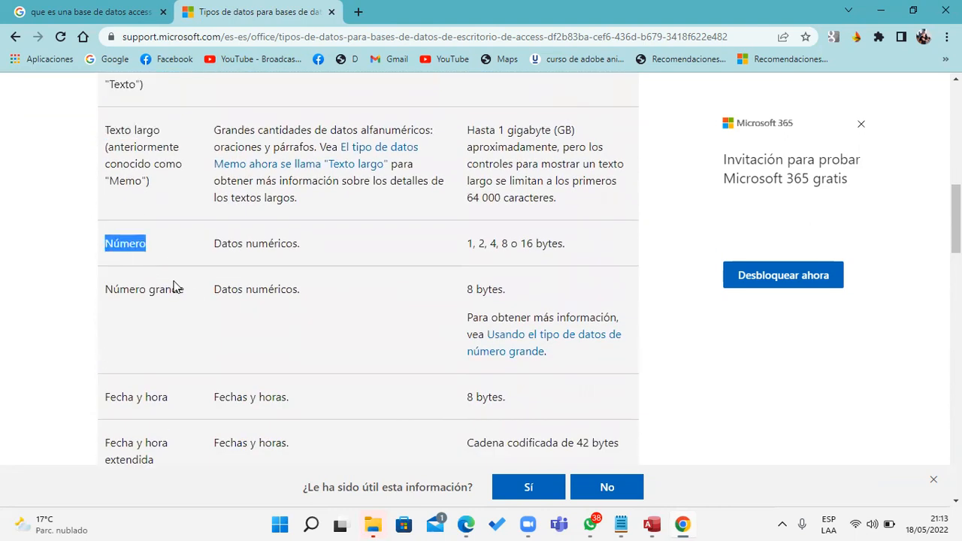
drag(190, 294, 86, 296)
click(183, 330)
Examine the Fecha y hora, Moneda and Sí/no rows of the data types table.
scroll(195, 331, down, 2)
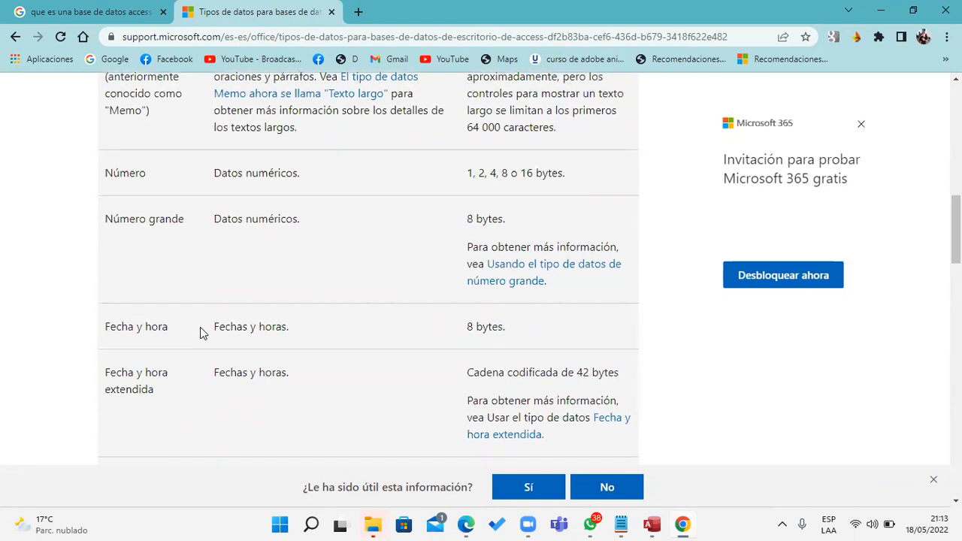
drag(98, 329, 388, 348)
scroll(330, 358, down, 4)
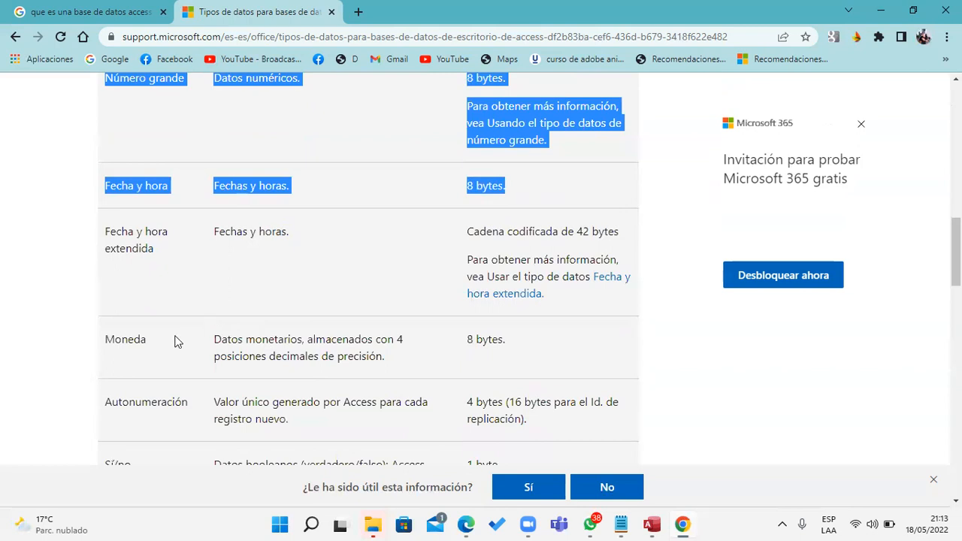
click(117, 340)
drag(108, 337, 154, 345)
scroll(171, 386, down, 1)
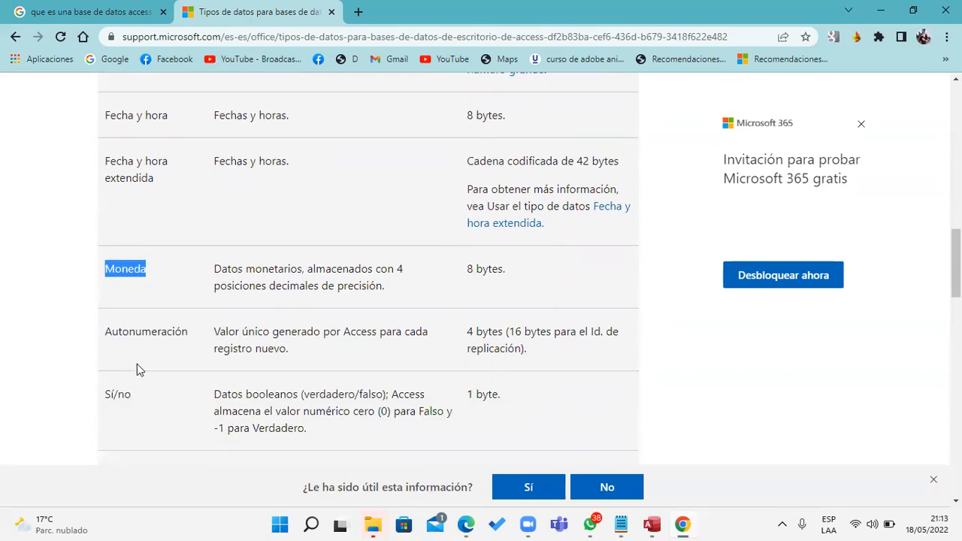
drag(132, 396, 104, 397)
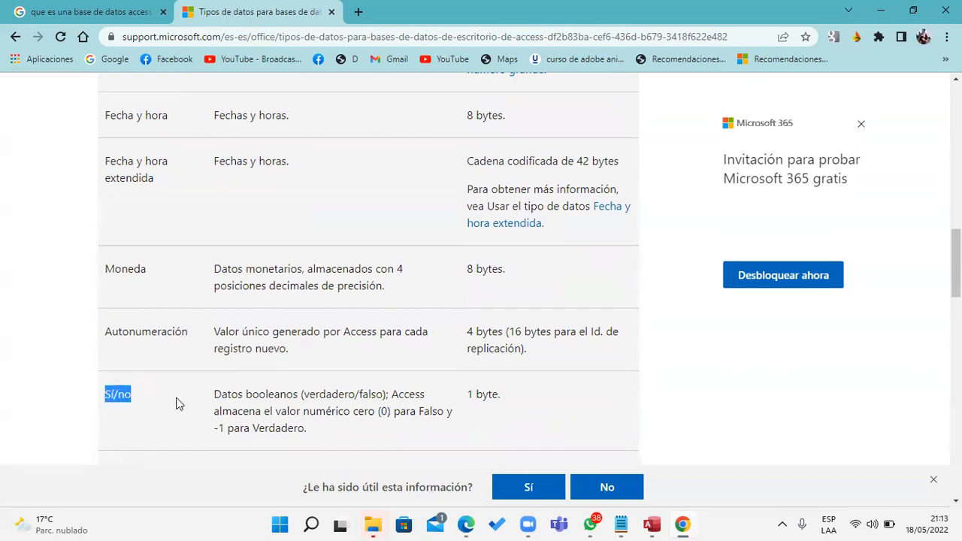
Compare the text and numeric types at the start of the table, focusing on Texto corto.
scroll(176, 404, up, 5)
scroll(176, 404, up, 1)
scroll(175, 402, down, 1)
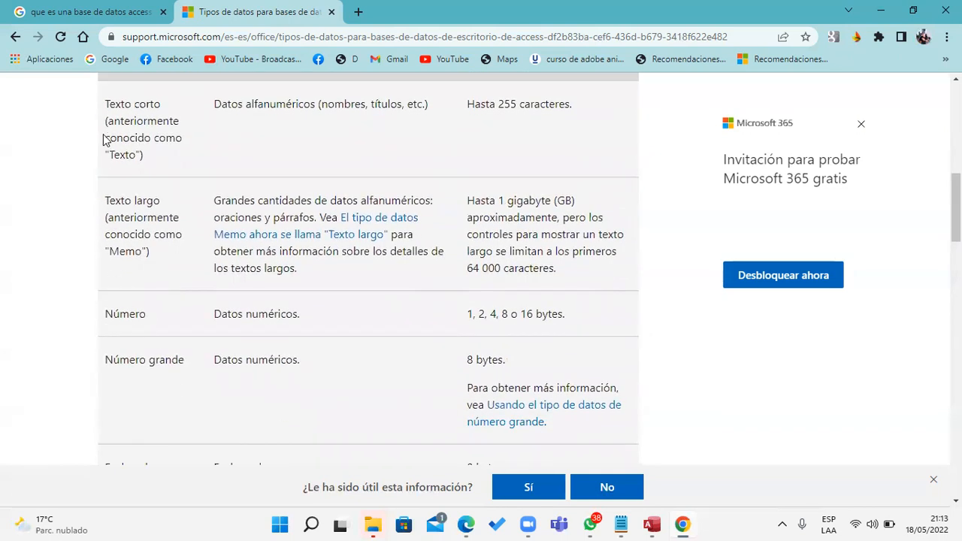
drag(102, 105, 159, 201)
click(116, 359)
scroll(188, 398, down, 1)
scroll(199, 393, up, 1)
scroll(202, 393, up, 1)
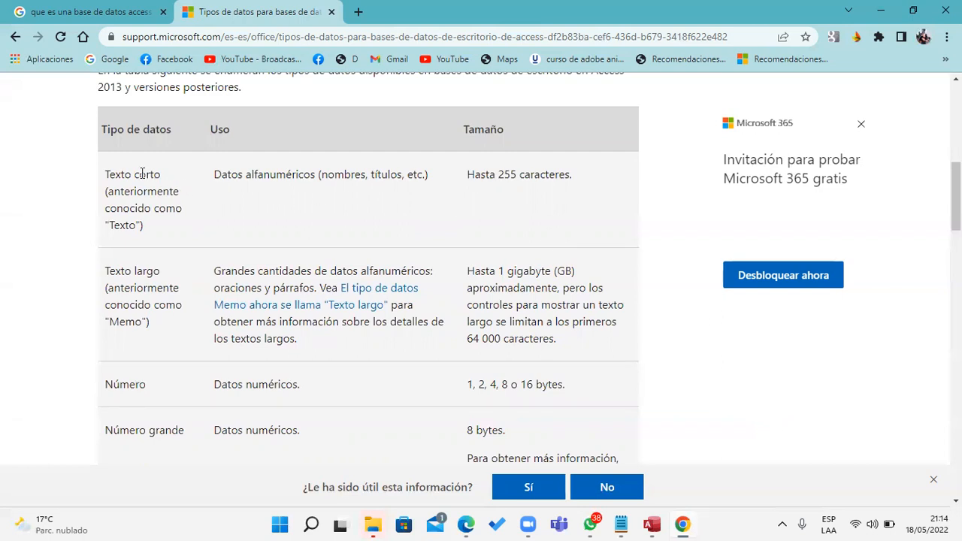
drag(160, 175, 97, 182)
click(180, 184)
drag(162, 181, 106, 177)
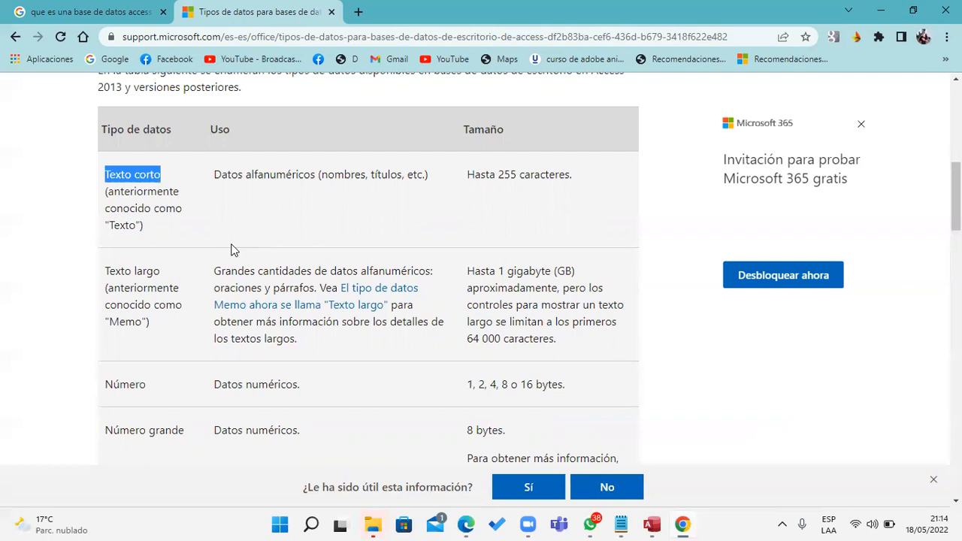
click(418, 66)
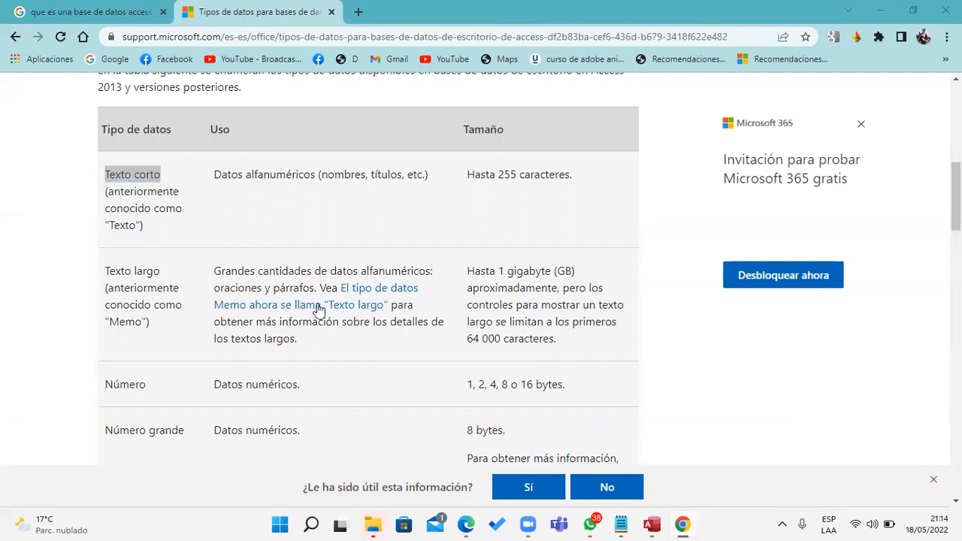
Examine the use and size of Número grande and weigh it against the Texto corto type.
drag(85, 436, 109, 432)
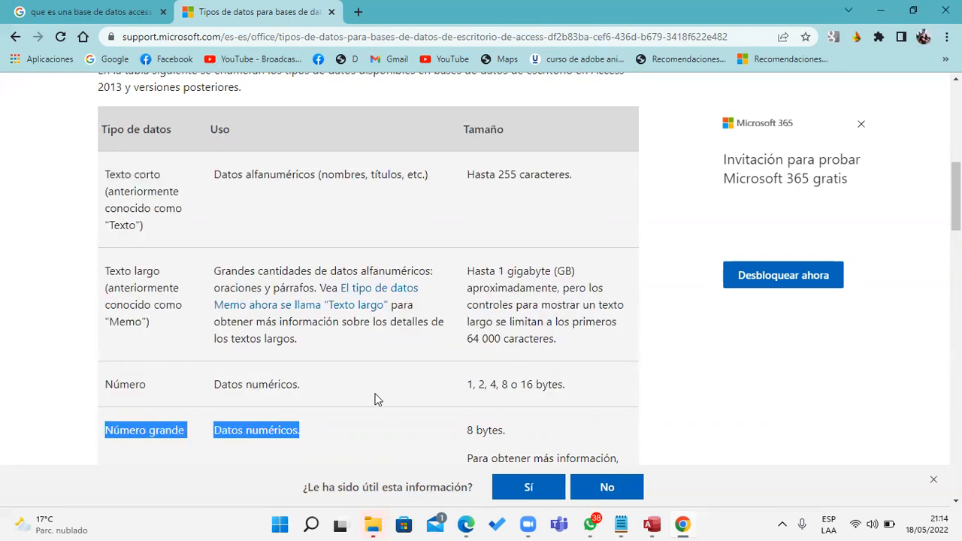
scroll(376, 400, down, 1)
scroll(375, 400, up, 1)
drag(465, 429, 522, 434)
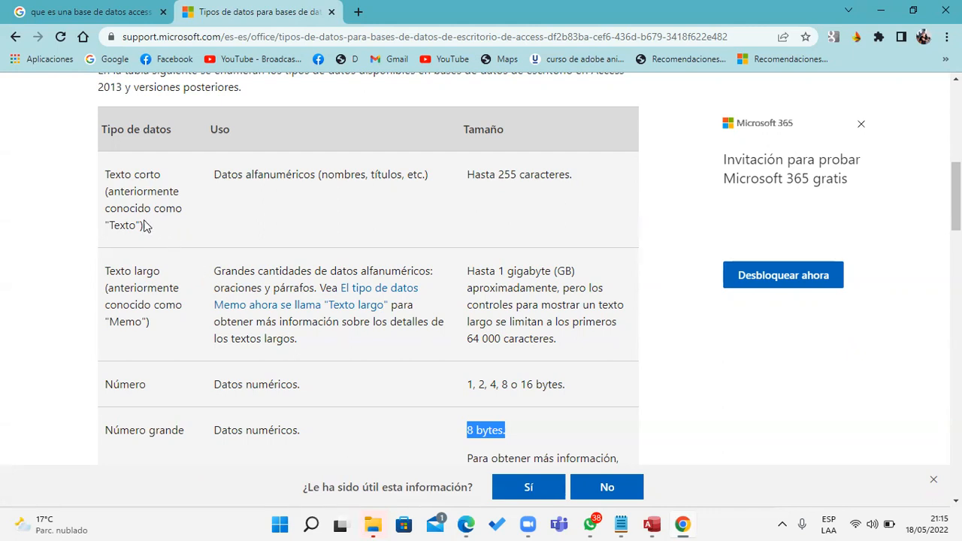
drag(103, 173, 162, 174)
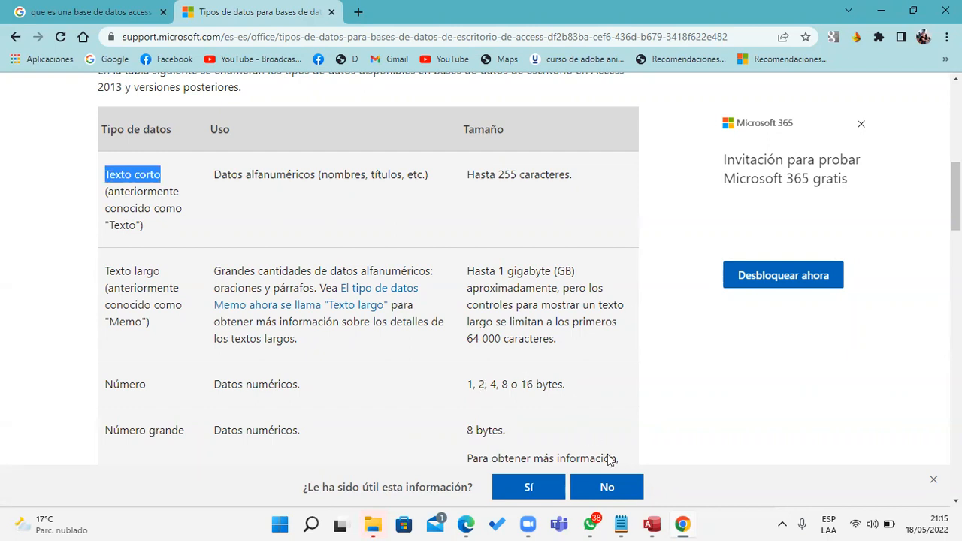
Switch back to the Notepad note and add the data type "Texto corto" beside the Celular field.
click(621, 524)
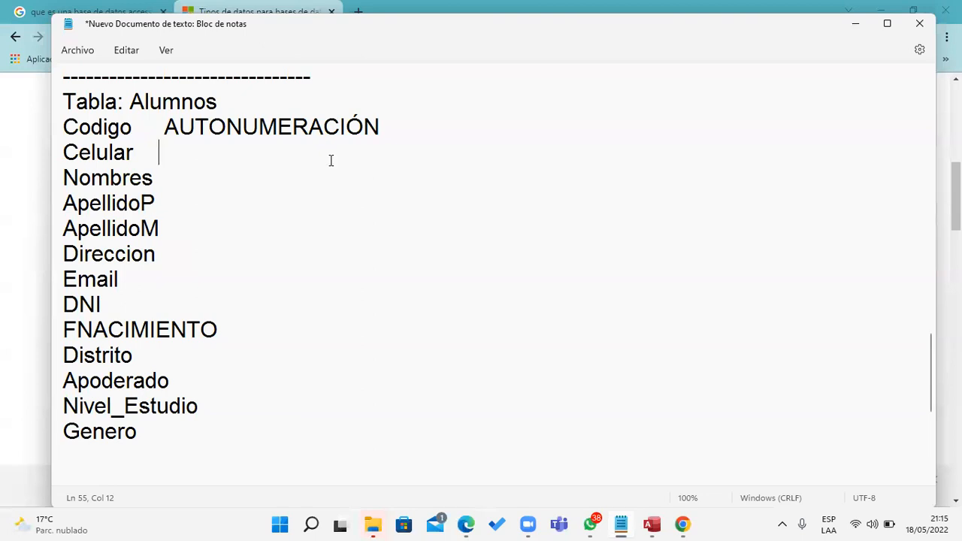
text(Texto)
key(BackSpace)
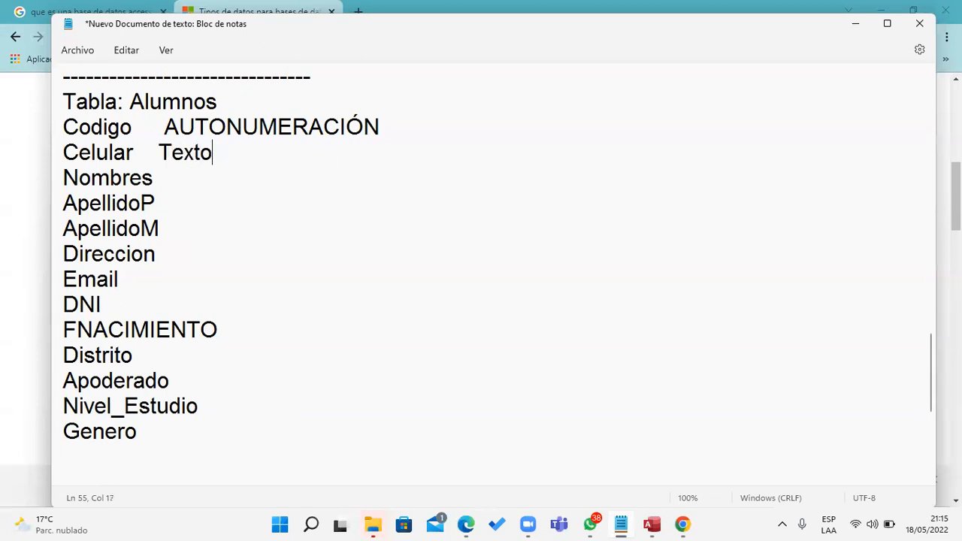
text(corto)
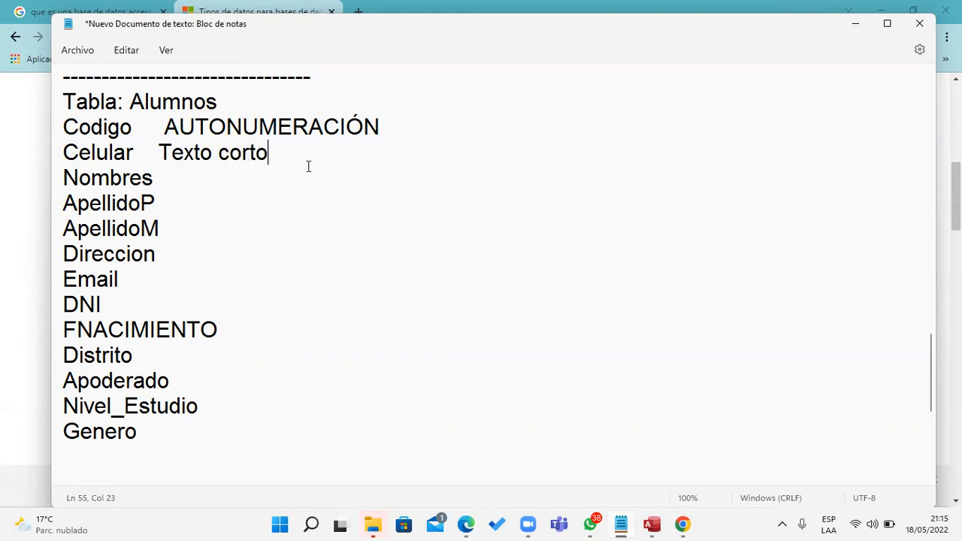
Add the data type "Texto corto" beside the Nombres and ApellidoP fields, each separated by a space.
click(248, 180)
text(Text)
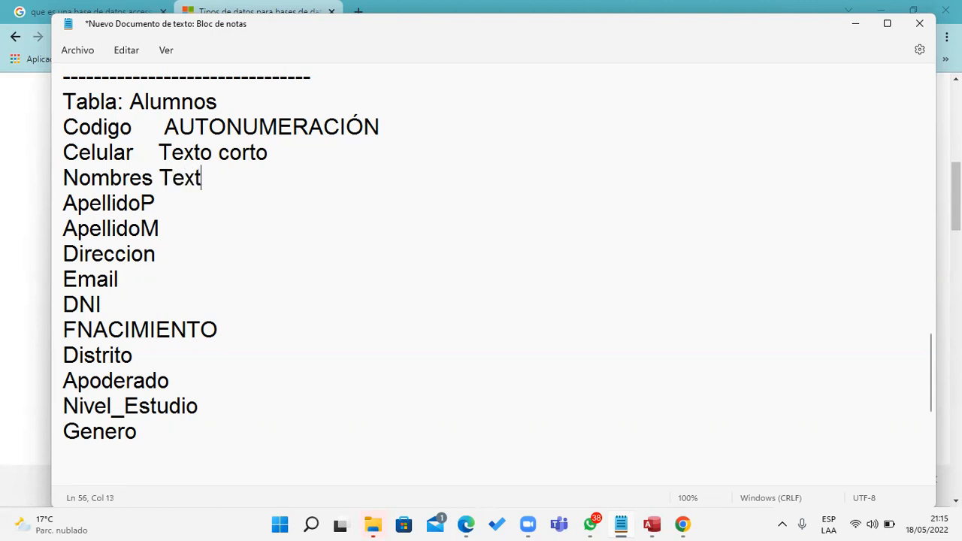
text(o corto)
key(Down)
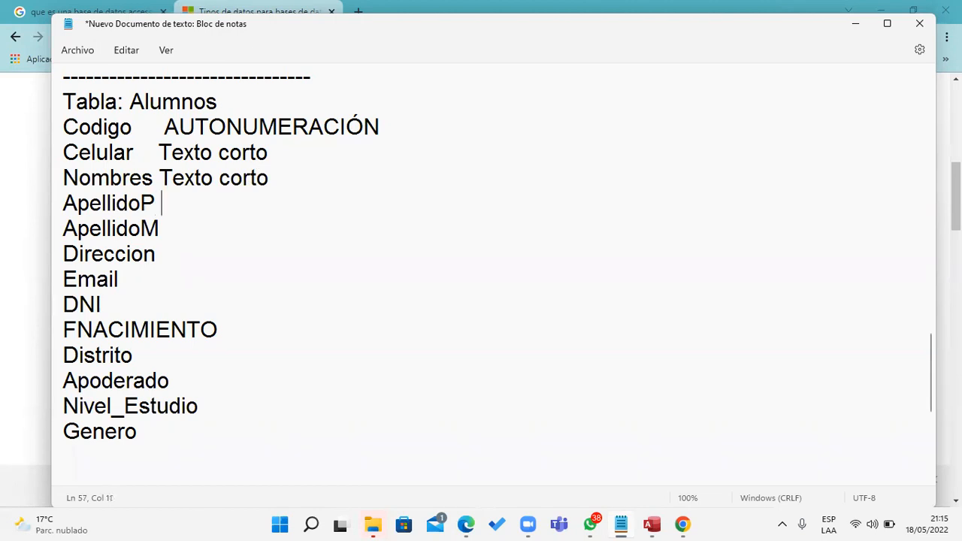
key(BackSpace)
text(Texto corto)
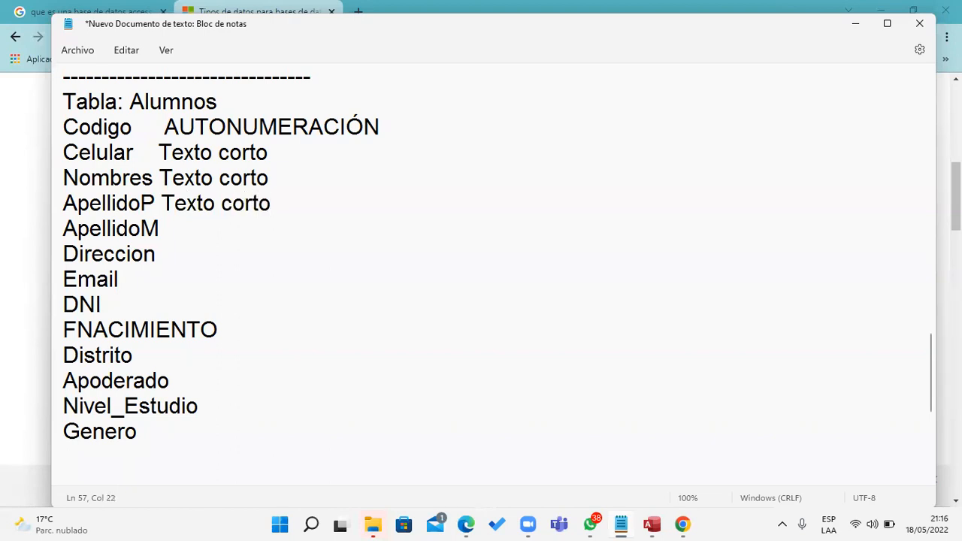
Add "Texto corto" beside the ApellidoM and Direccion fields and "Texto corlto" beside the Email field.
key(Down)
text(Texto corto)
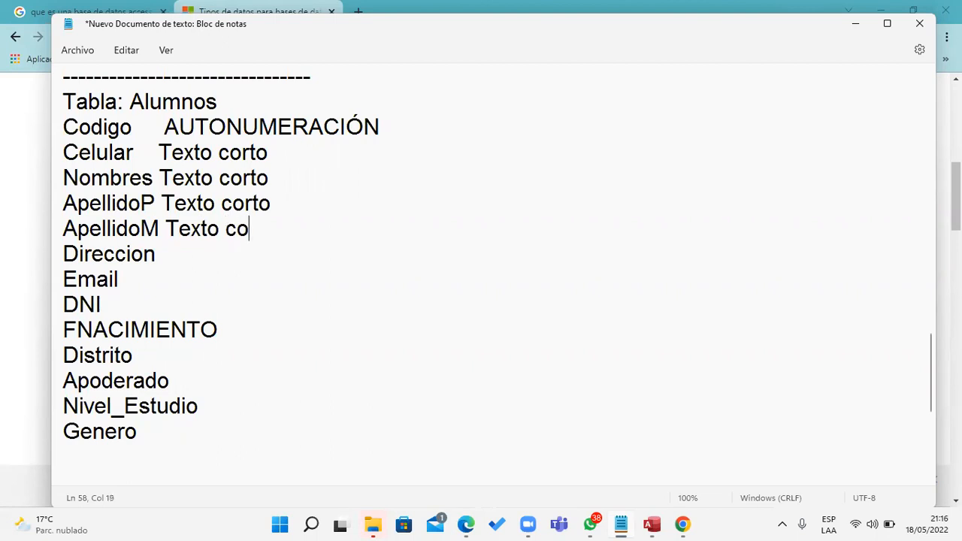
key(Down)
text(Texto corto)
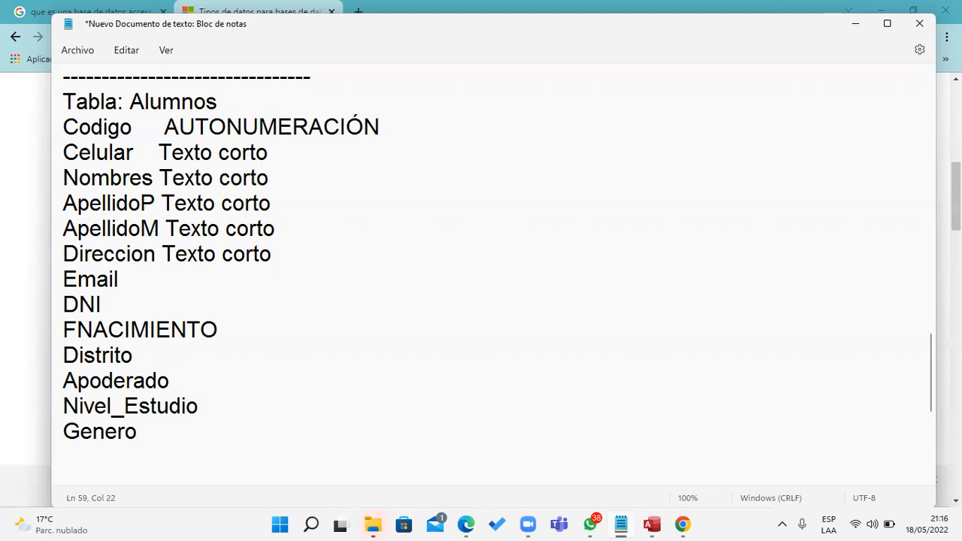
click(119, 279)
text(Texto corlto)
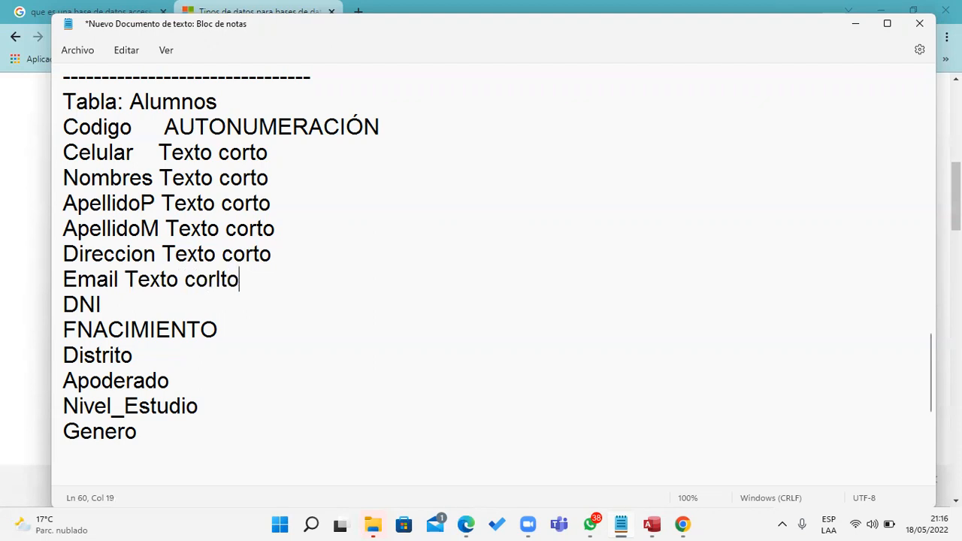
Highlight the Celular line for comparison and add "texto" beside the DNI field.
click(102, 304)
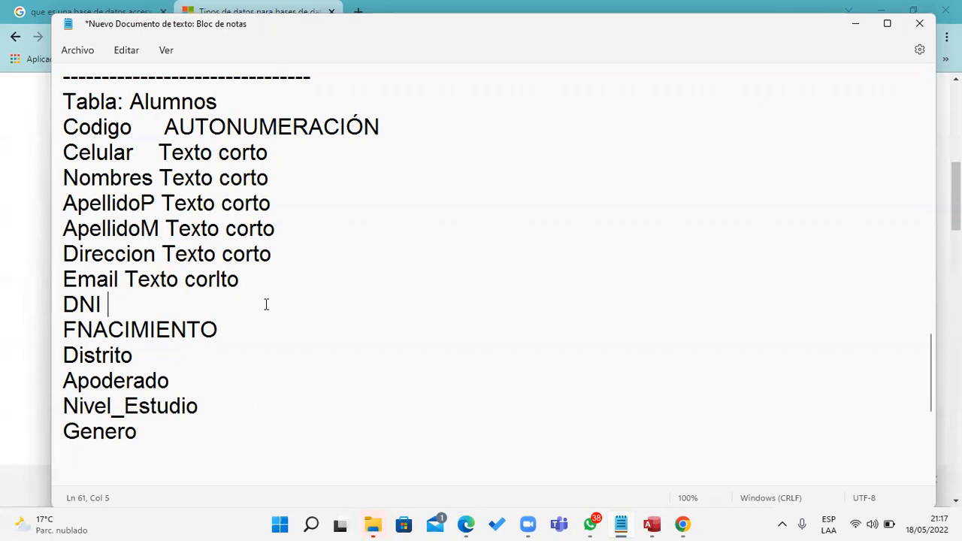
click(156, 152)
drag(63, 152, 281, 157)
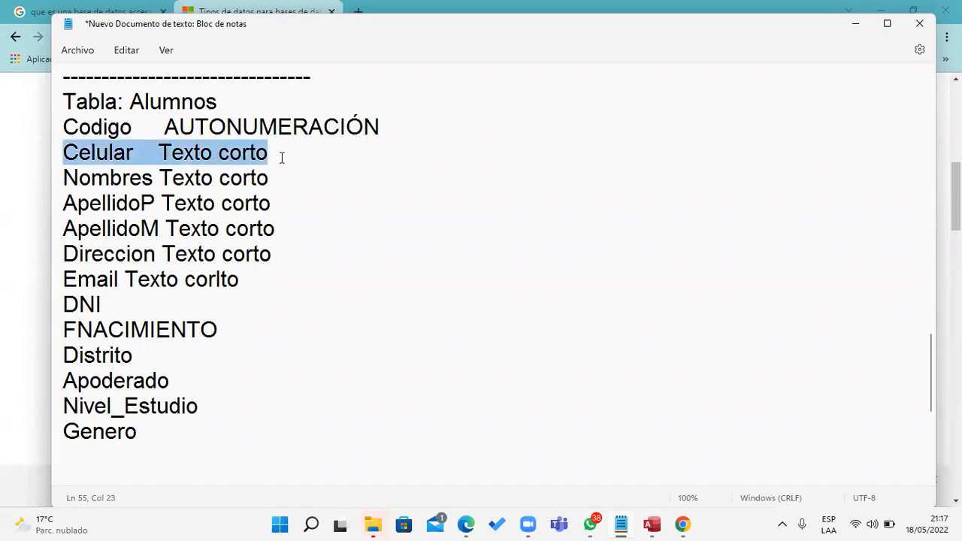
click(155, 154)
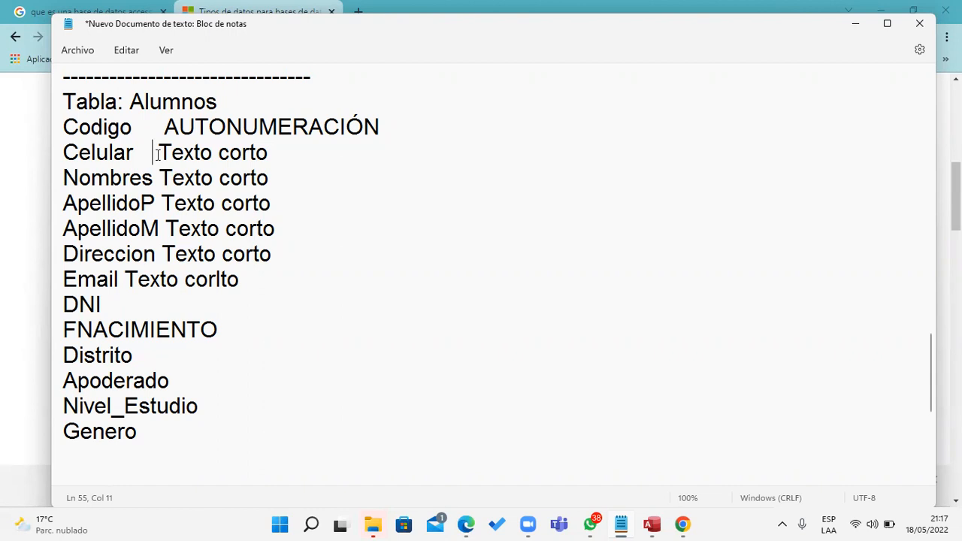
click(108, 306)
text(te)
text(o)
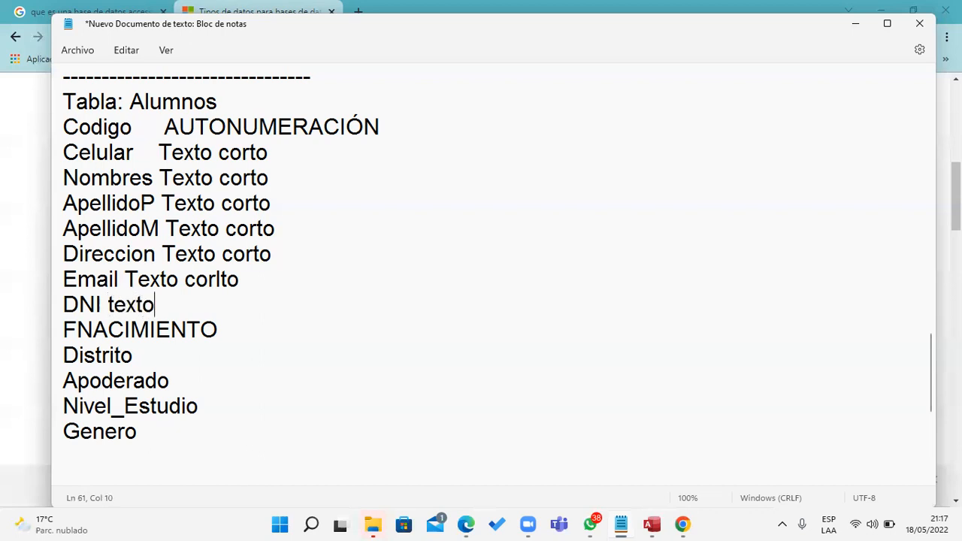
Capitalise and complete the DNI data type as "Texto corto", and add "Fecha" beside the FNACIMIENTO field.
key(Left)
key(Left)
key(Left)
key(Left)
key(BackSpace)
text(T)
key(Right)
key(Right)
key(Right)
key(Right)
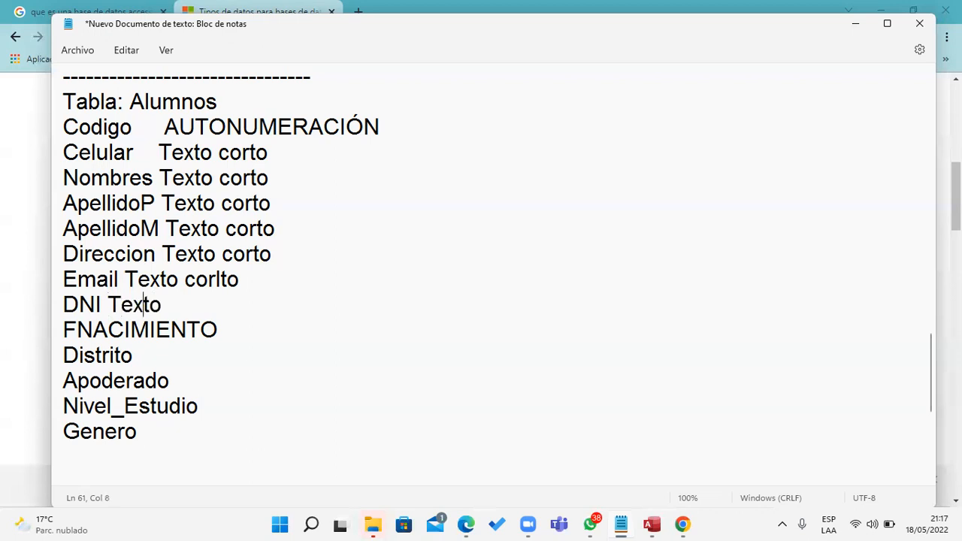
text(corto)
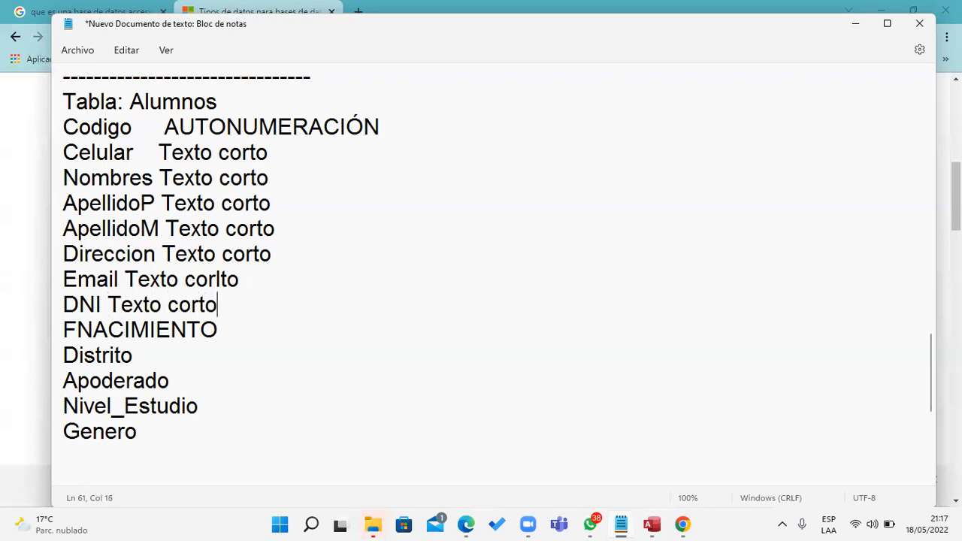
key(Down)
text(Fecha)
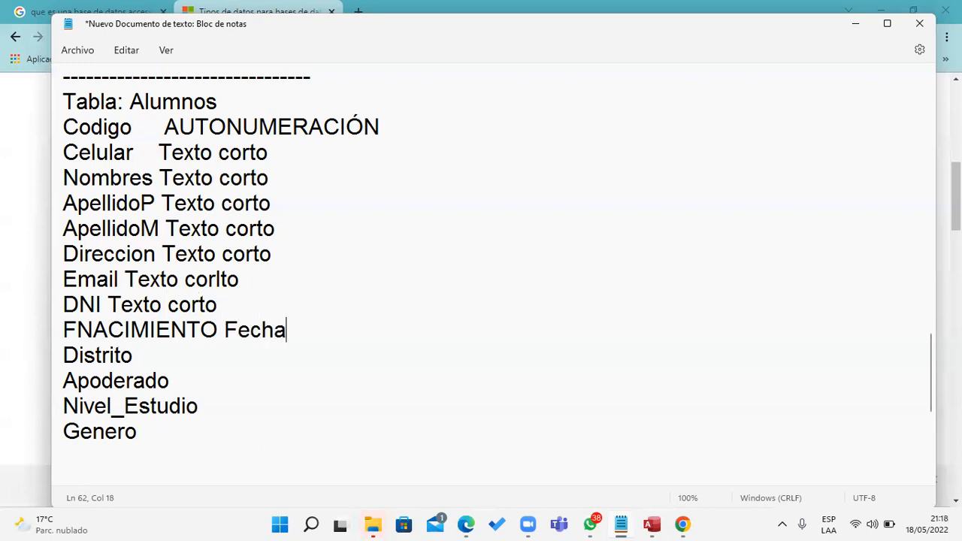
key(Down)
text(texto corto)
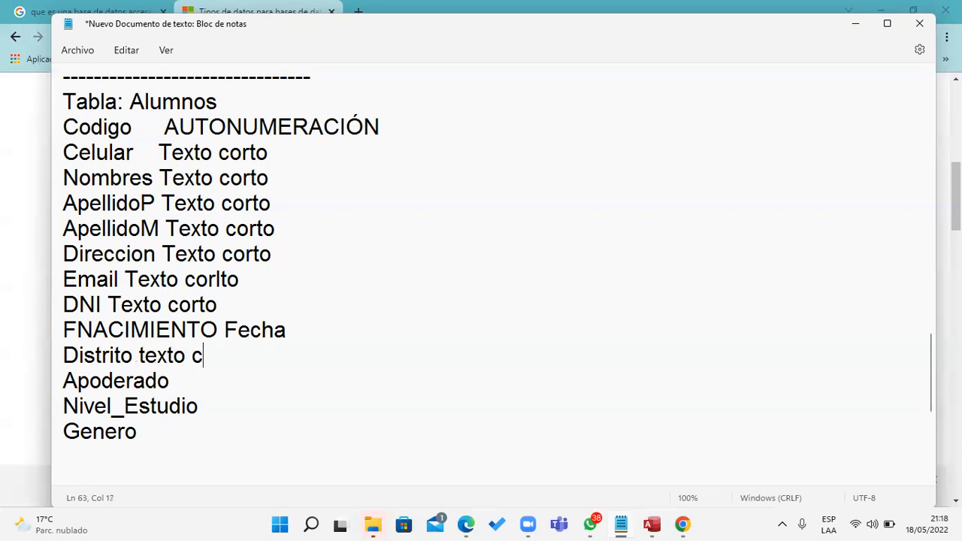
key(BackSpace)
key(BackSpace)
key(BackSpace)
key(BackSpace)
key(BackSpace)
key(BackSpace)
key(BackSpace)
key(BackSpace)
key(BackSpace)
key(BackSpace)
key(BackSpace)
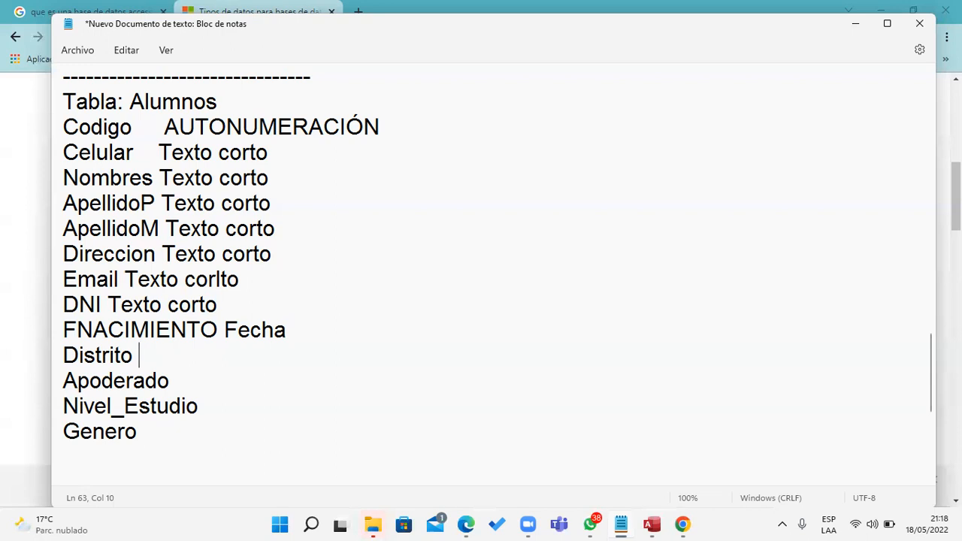
Add the data type "Busqueda y relación" beside the Distrito field and "Texto" beside Apoderado.
text(Busqu)
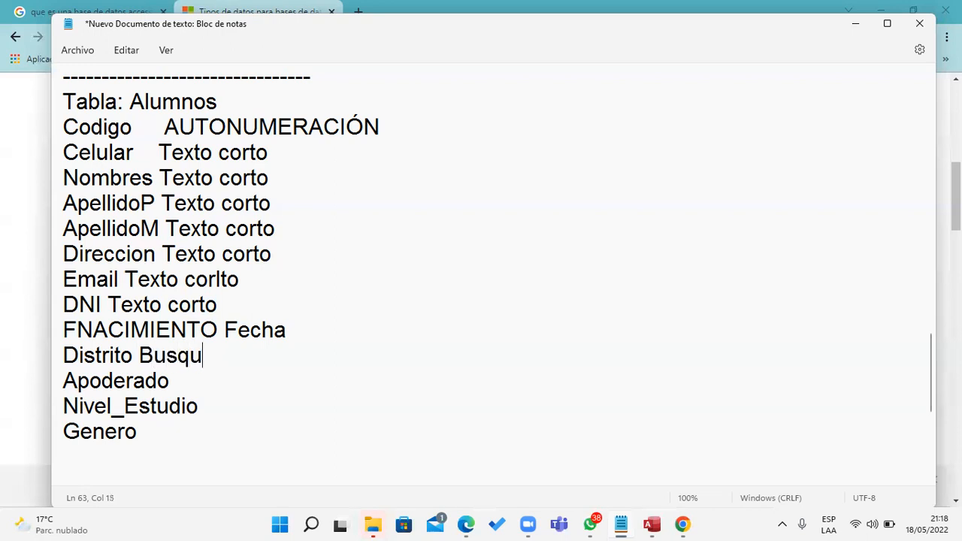
text(eda y )
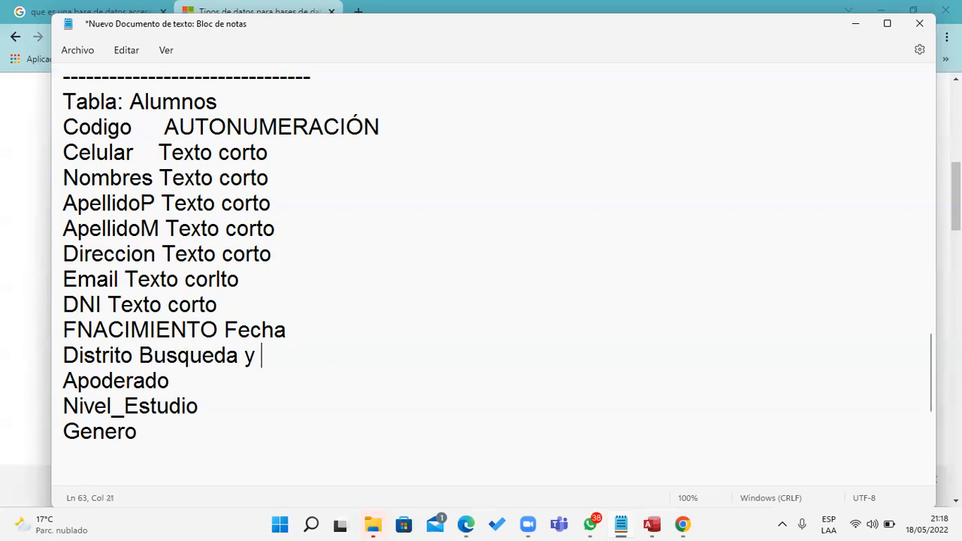
text(relación)
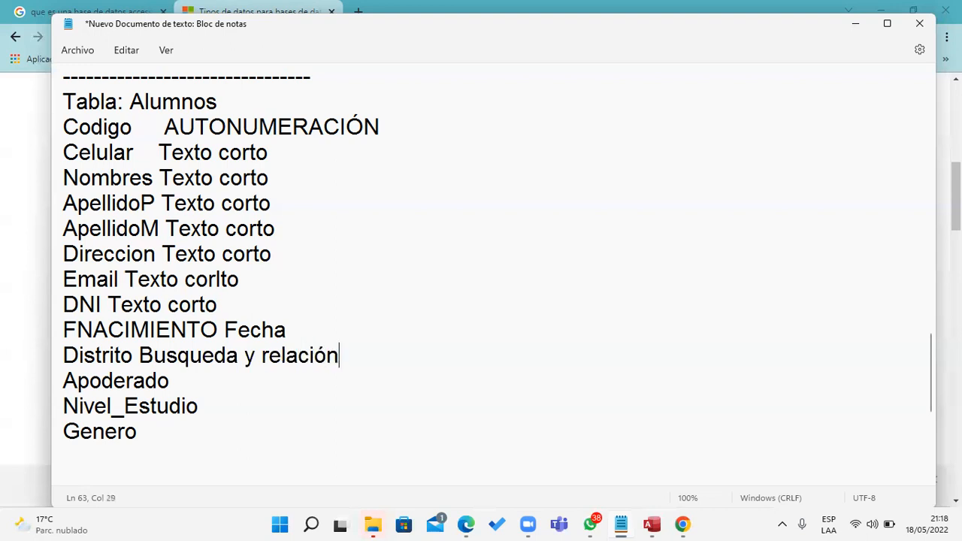
key(Down)
text(Texto)
Add "Busqueda y relacion" beside the Nivel_Estudio field and "Busqueda y relación" beside Genero.
key(Down)
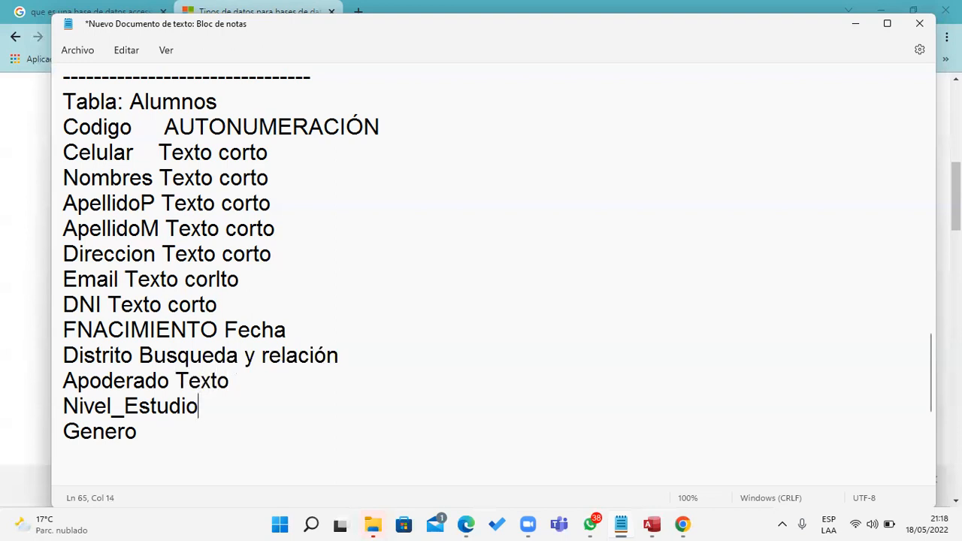
text(Busqueda )
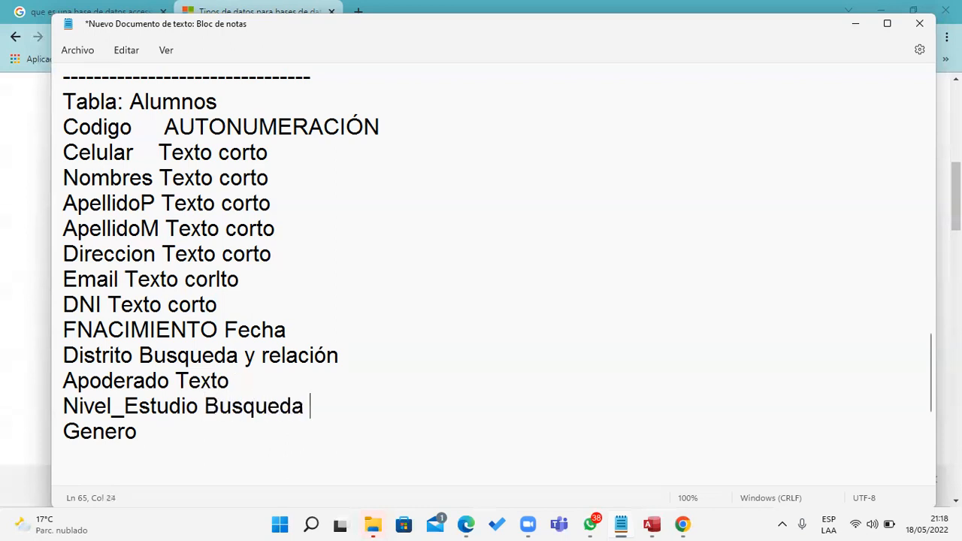
text(y relacion)
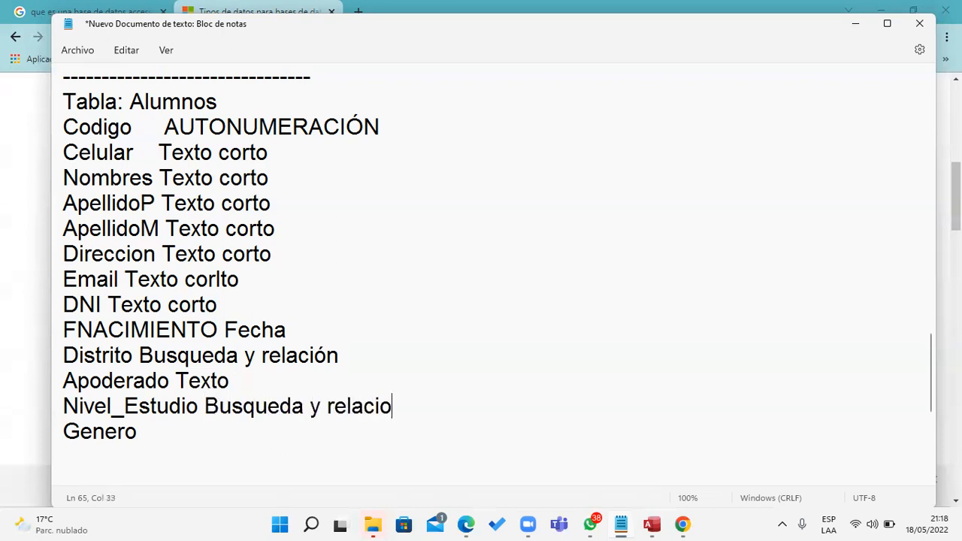
key(Down)
text(Busque)
key(BackSpace)
key(BackSpace)
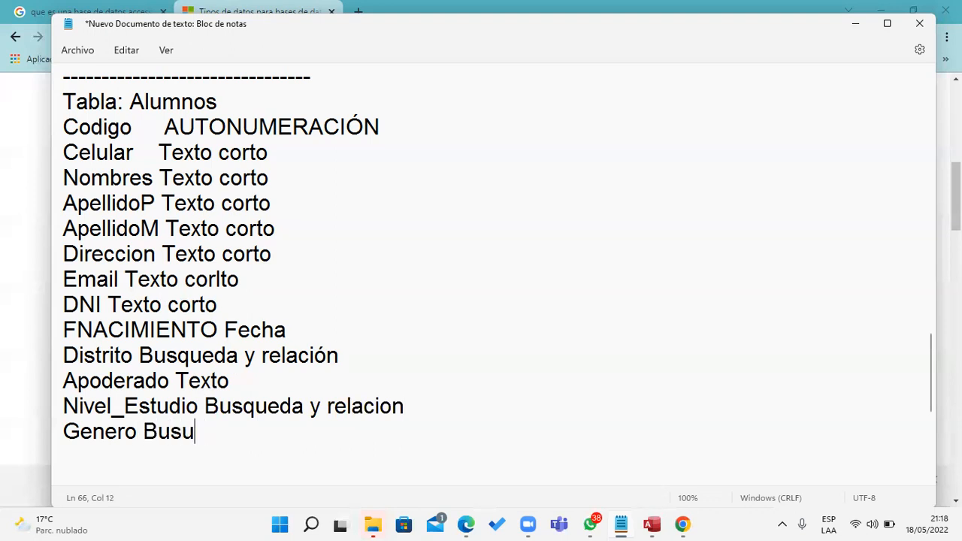
text(queda )
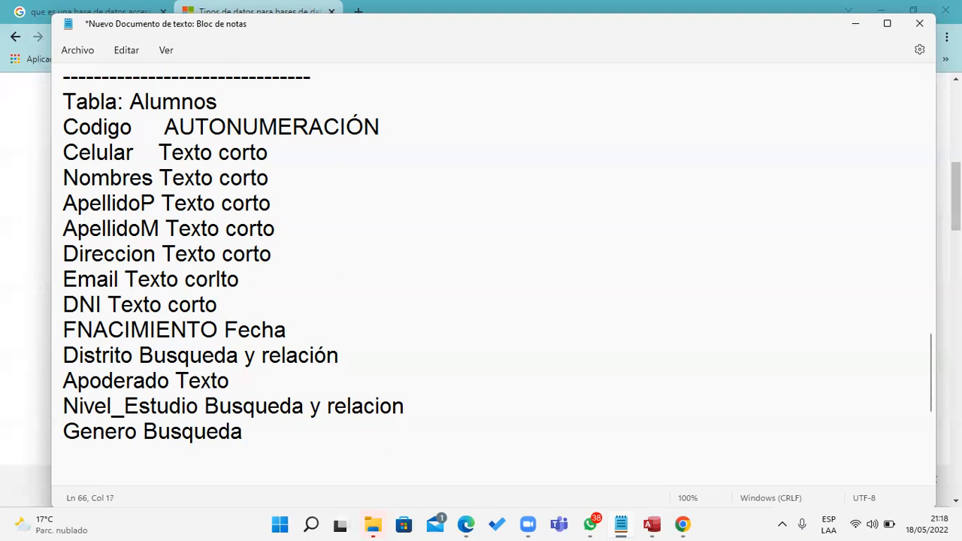
text(y relac)
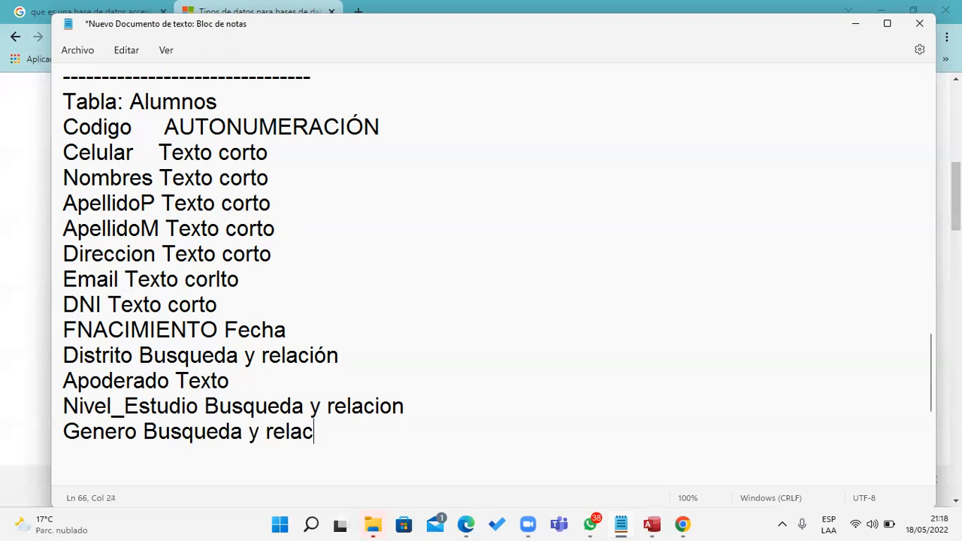
text(ión)
Highlight the Distrito field name, its "Busqueda y relación" data type and the Nivel_Estudio field name.
click(64, 350)
drag(64, 349, 133, 353)
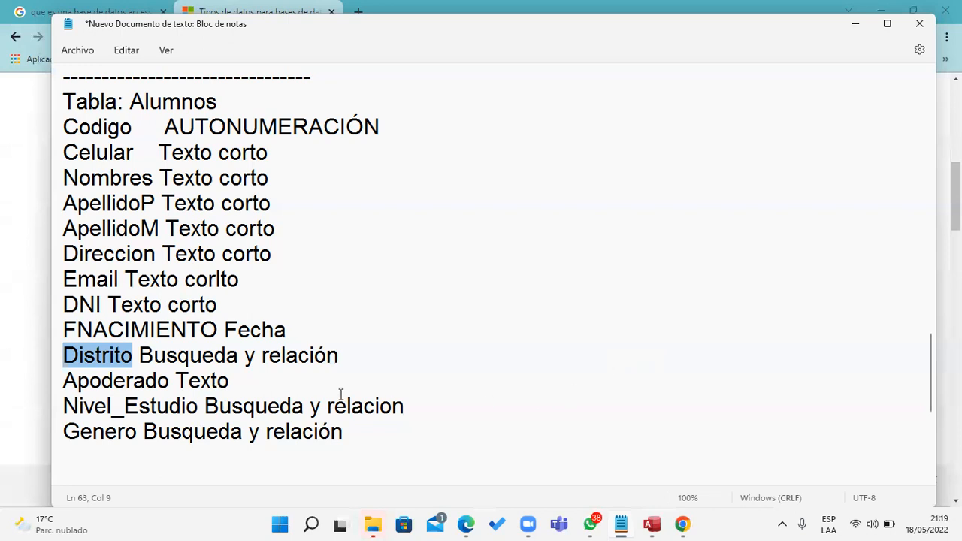
click(141, 356)
drag(148, 356, 347, 353)
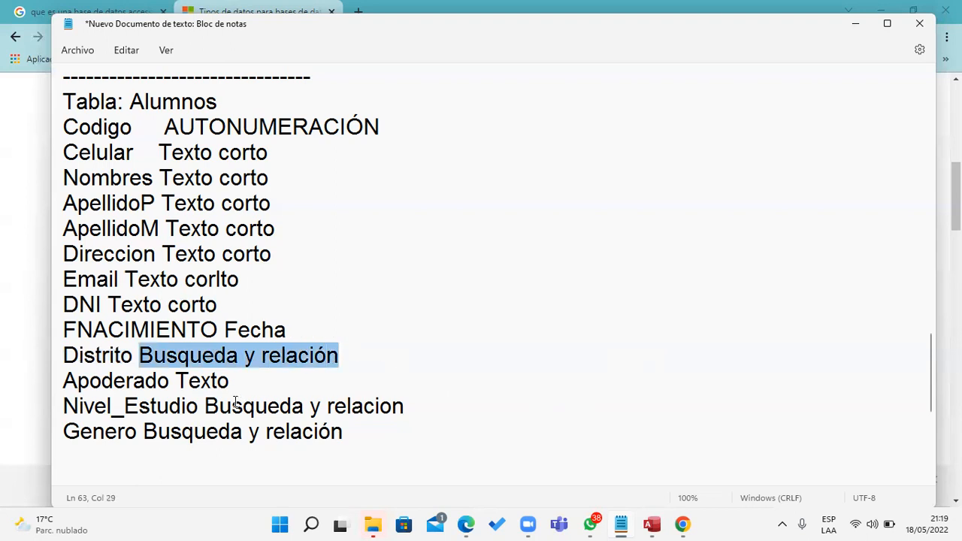
drag(63, 407, 197, 406)
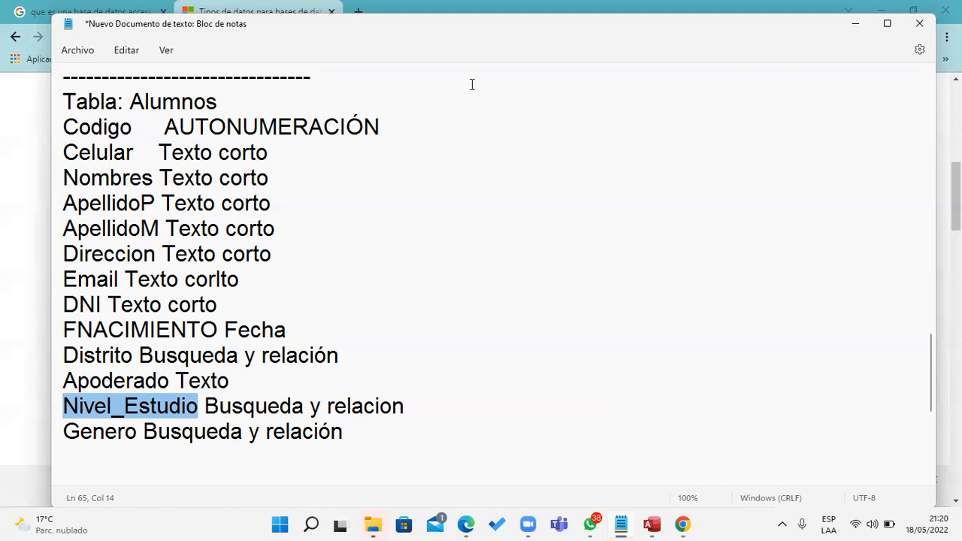
Indent the data types of the Codigo, Celular and Nombres fields with tabs so they line up in one column.
click(165, 126)
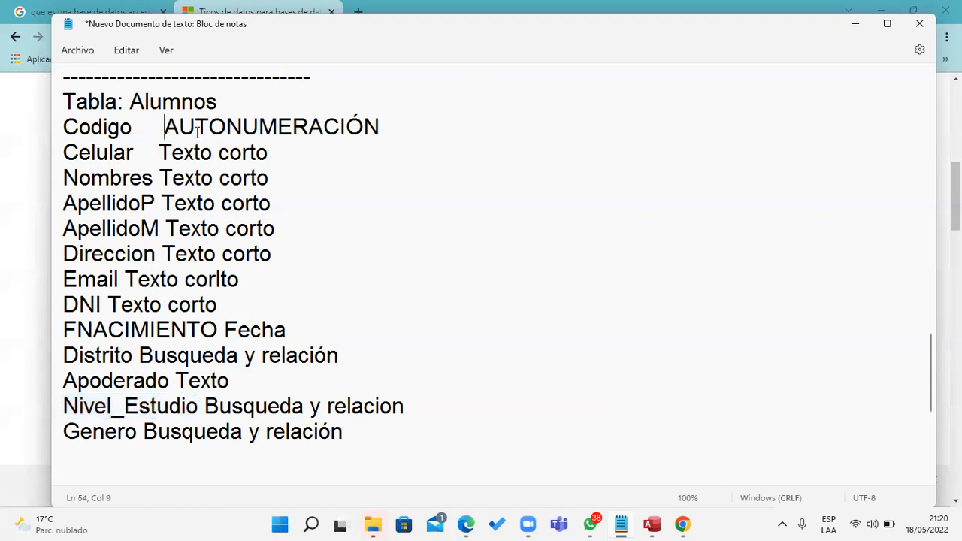
key(Tab)
click(161, 154)
key(Tab)
click(160, 178)
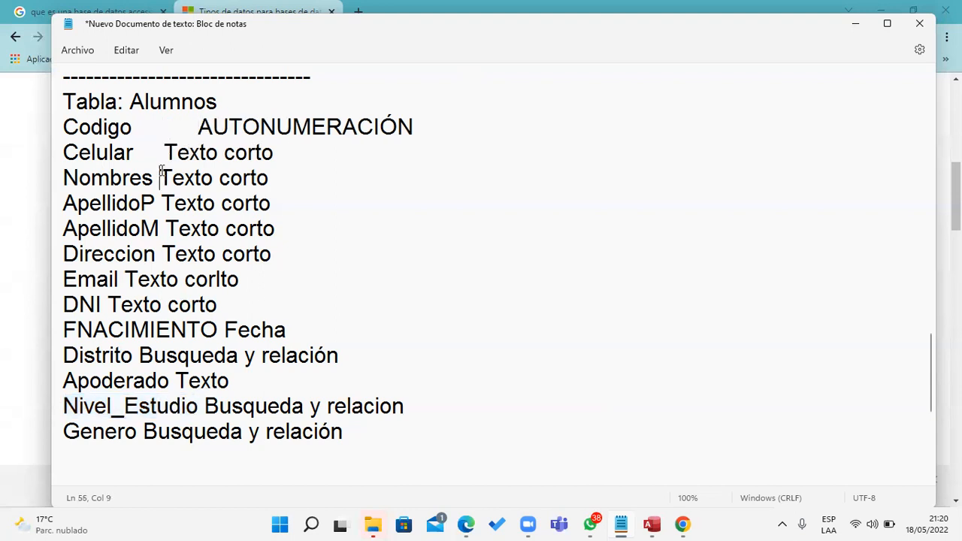
key(Tab)
click(165, 156)
key(Tab)
click(165, 177)
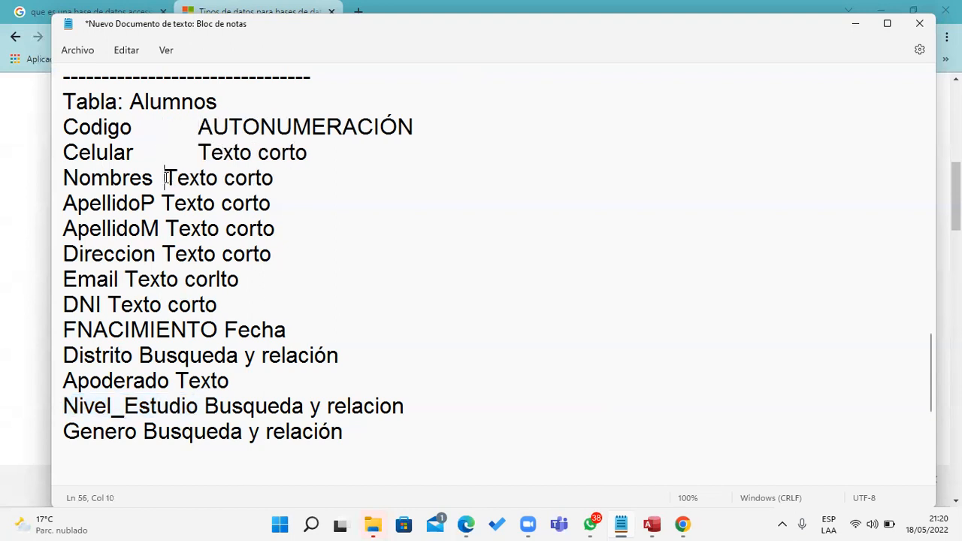
key(Tab)
Tab the data types of ApellidoP, ApellidoM and Direccion over to the same column as the fields above.
click(166, 203)
key(Tab)
click(167, 228)
key(Tab)
click(163, 254)
key(Tab)
Tab the Email and DNI data types across until they align with the data types above.
click(125, 279)
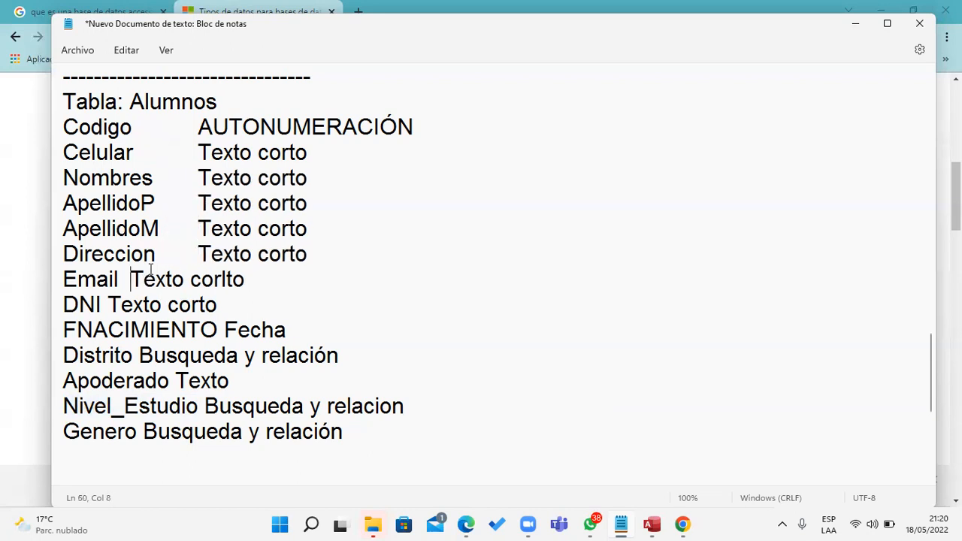
key(Tab)
click(109, 307)
key(Tab)
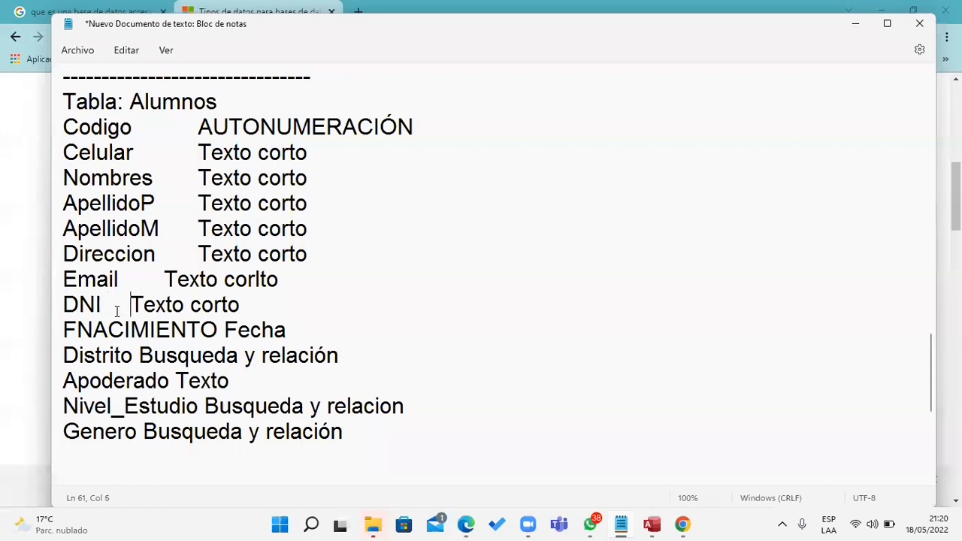
key(Tab)
click(159, 281)
key(Tab)
click(159, 304)
key(Tab)
Move the FNACIMIENTO data type one tab away from its name and align the Distrito and Apoderado data types with tabs.
click(219, 330)
key(Tab)
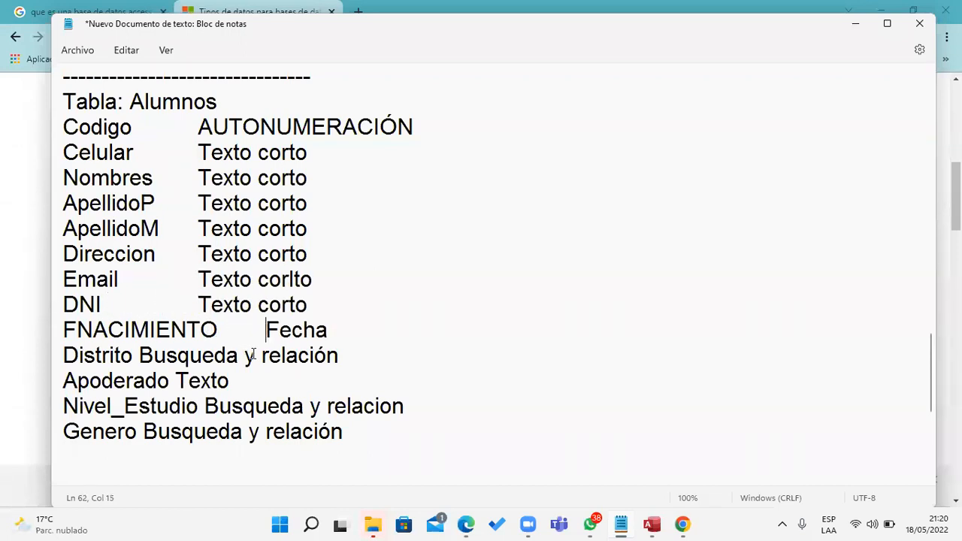
click(139, 355)
key(Tab)
key(Tab)
key(Tab)
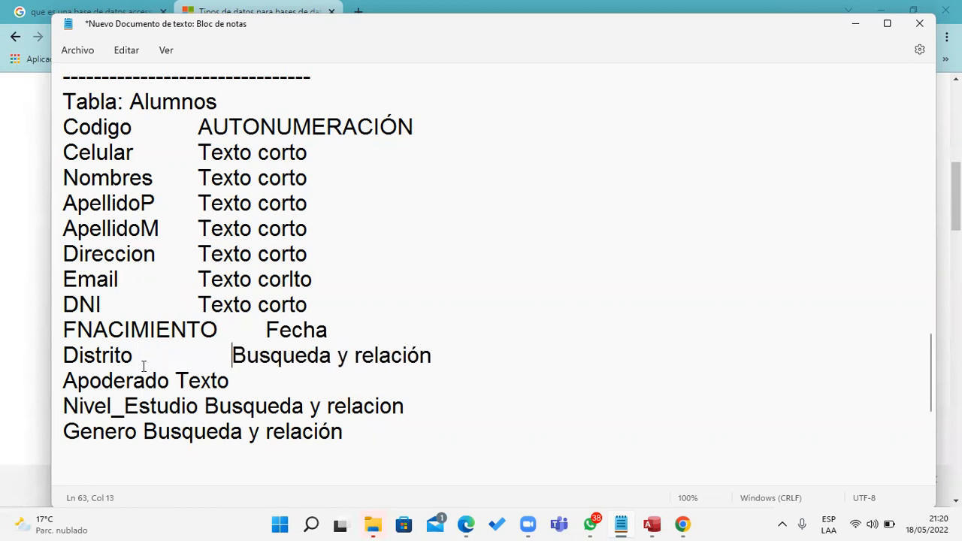
click(176, 385)
key(Tab)
key(Tab)
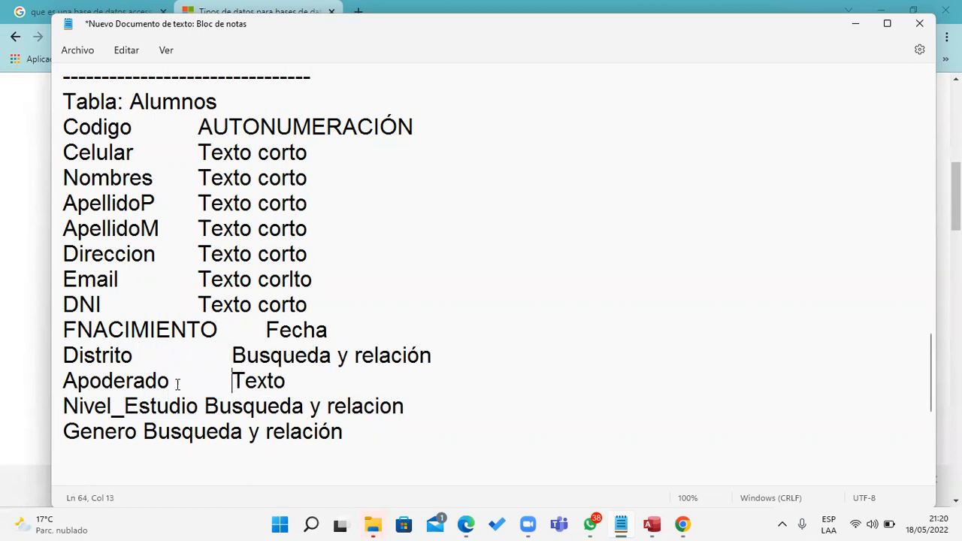
Tab the Nivel_Estudio and Genero data types into the same column as those of Distrito and Apoderado.
click(203, 407)
key(Tab)
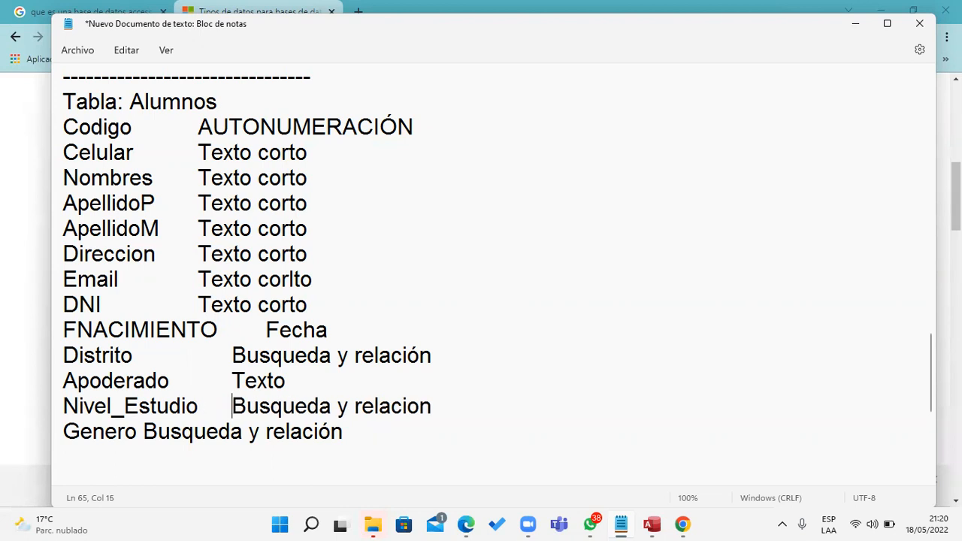
click(147, 436)
key(Tab)
key(Tab)
key(Tab)
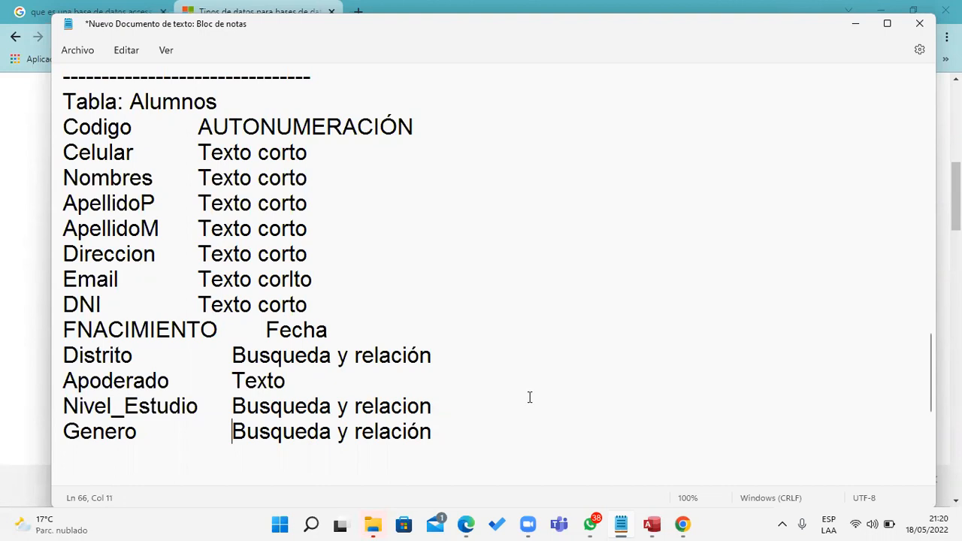
Highlight CARRERAS in the MATRICULAS table list and change the ADMINISTRATIVO entry to "ADMINISTRATIVOS".
scroll(529, 397, up, 3)
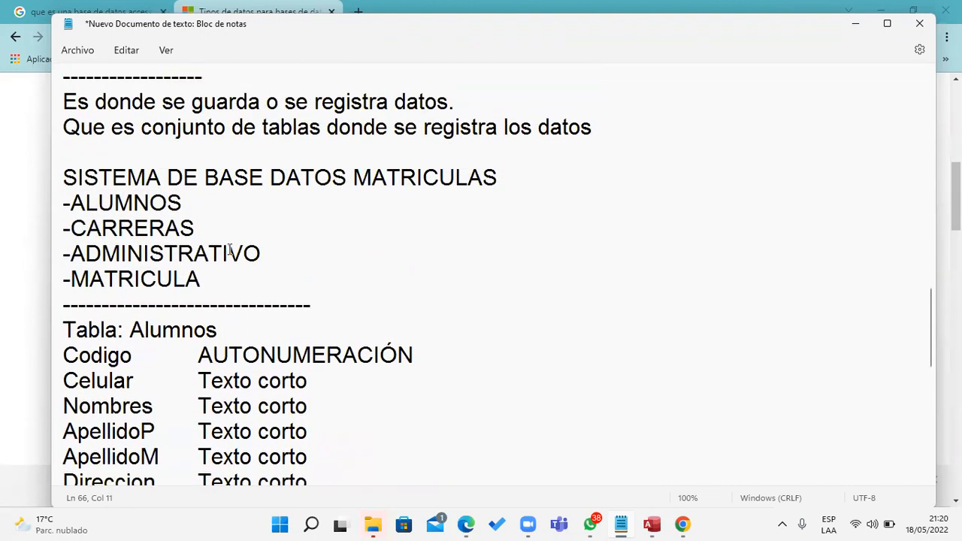
drag(195, 227, 7, 233)
drag(263, 256, 63, 259)
click(287, 256)
text(s)
key(BackSpace)
text(S)
Highlight the MATRICULA entry in the table list and review the Alumnos table's fields and data types.
drag(213, 272, 45, 272)
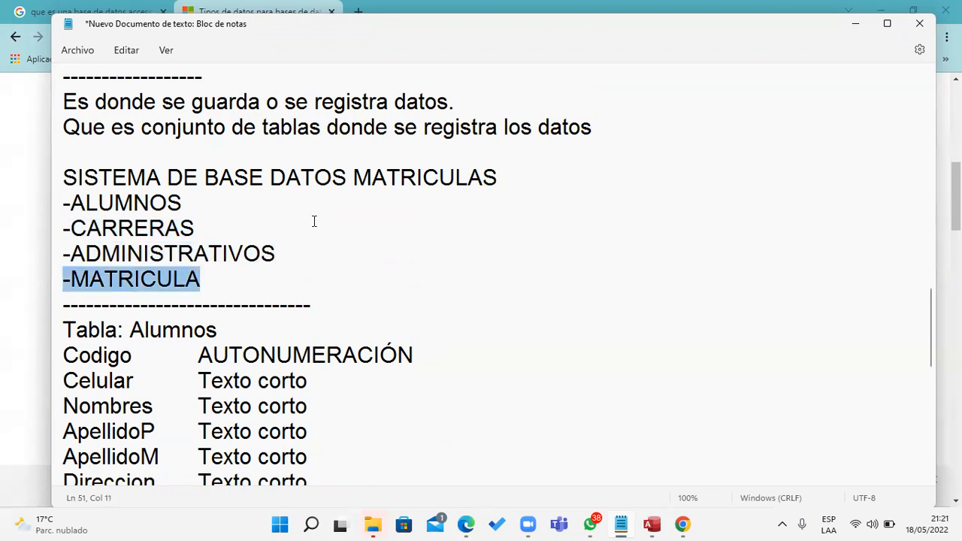
scroll(314, 221, down, 2)
scroll(304, 220, down, 1)
scroll(302, 219, up, 1)
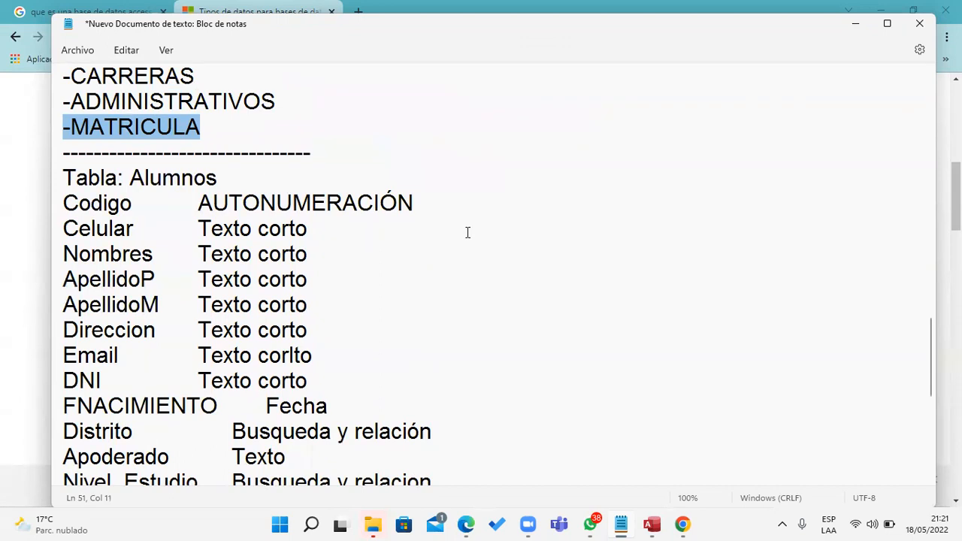
scroll(467, 232, up, 2)
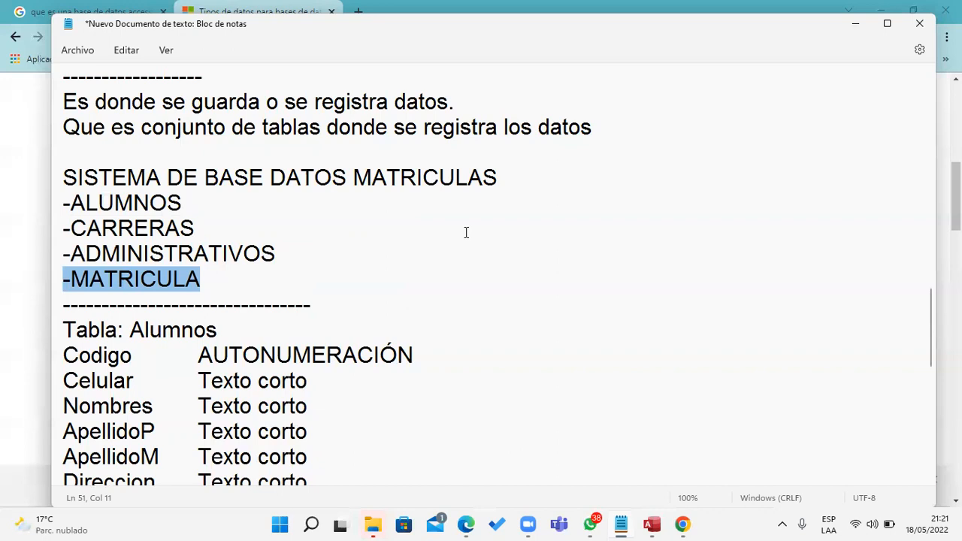
Highlight MATRICULAS in the note's system title, switch to Access and start a new blank database.
drag(353, 177, 508, 176)
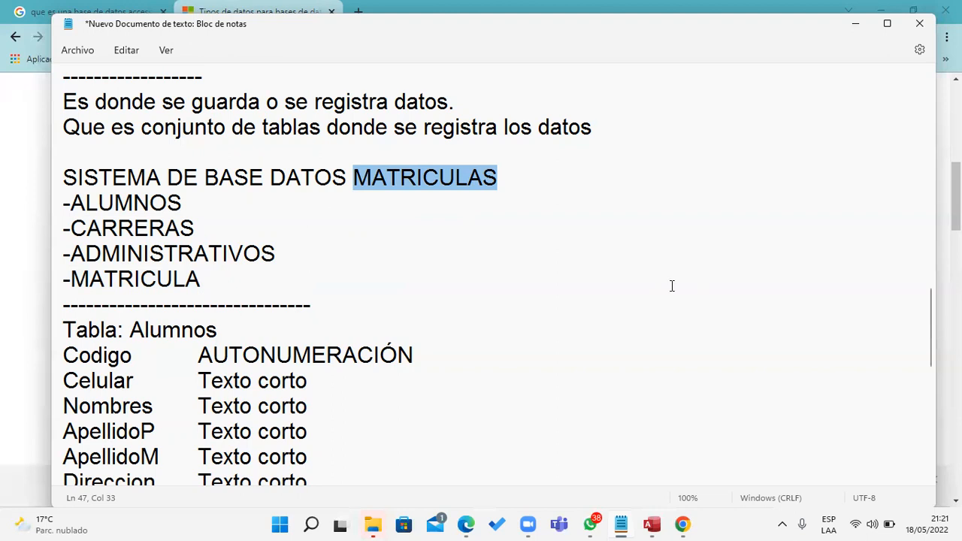
click(652, 524)
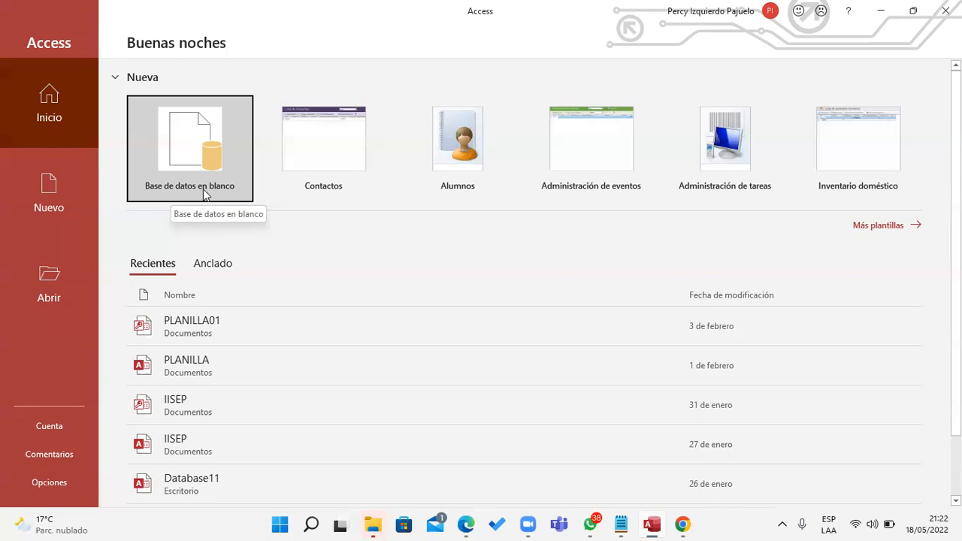
click(61, 197)
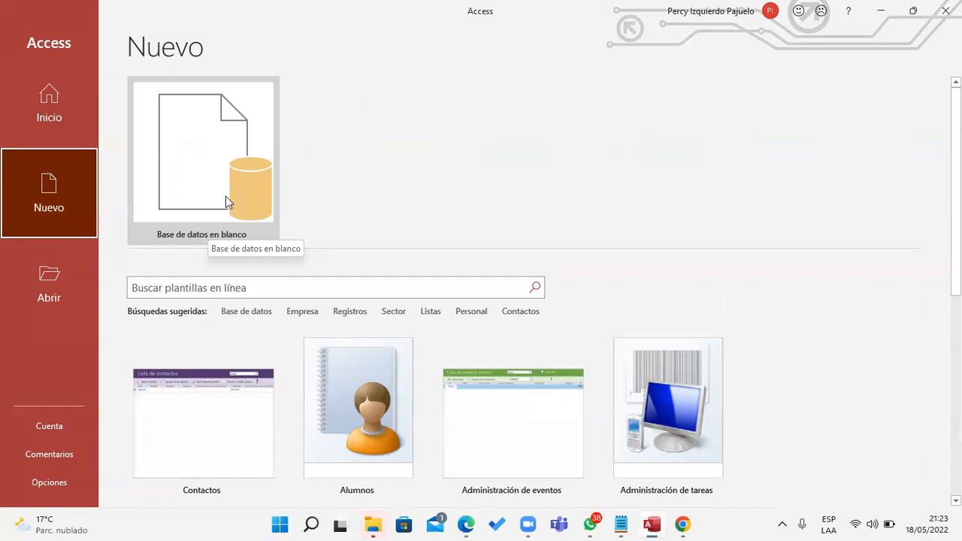
click(232, 178)
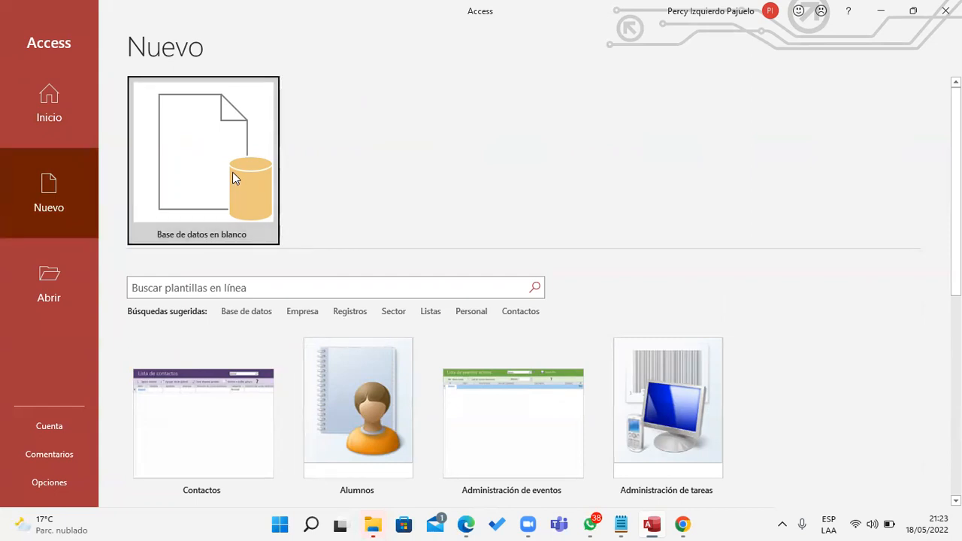
Name the blank database file "Matriculas" and create it.
click(593, 177)
key(BackSpace)
key(BackSpace)
key(BackSpace)
key(BackSpace)
key(BackSpace)
key(BackSpace)
key(BackSpace)
key(BackSpace)
key(BackSpace)
text(Matriculas)
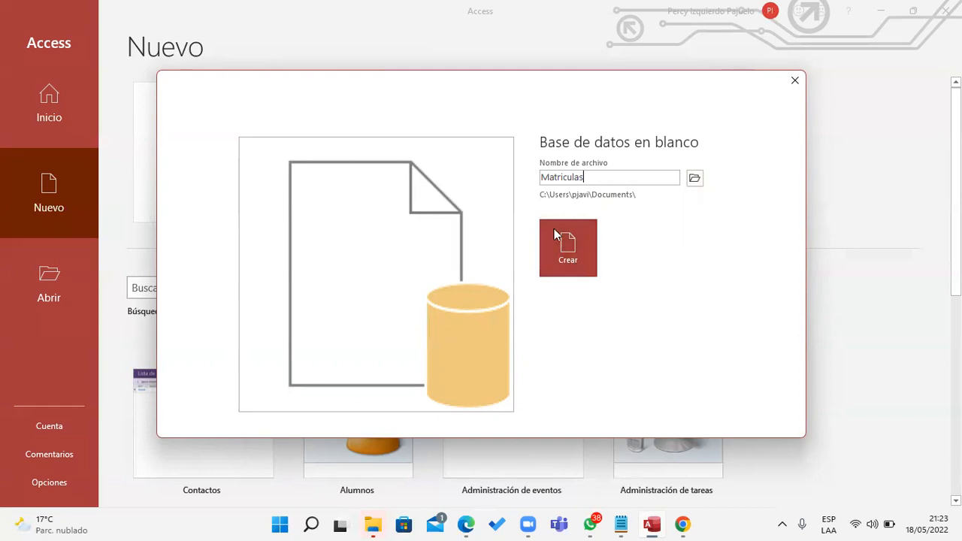
click(568, 254)
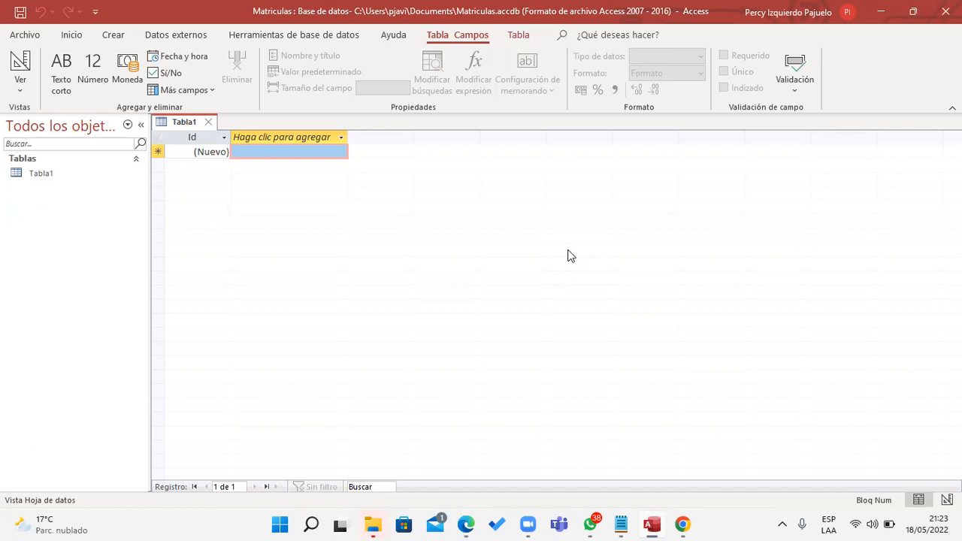
Switch to the Notepad note and add the heading "Formas de diseñar una tabla" with a dashed line below, after the Alumnos field list.
click(621, 524)
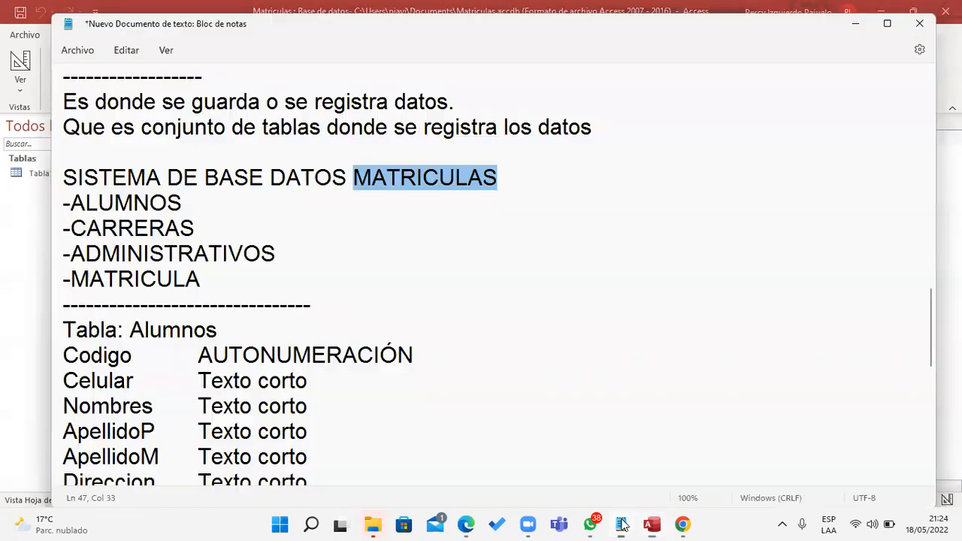
scroll(443, 362, down, 6)
click(243, 316)
text(F)
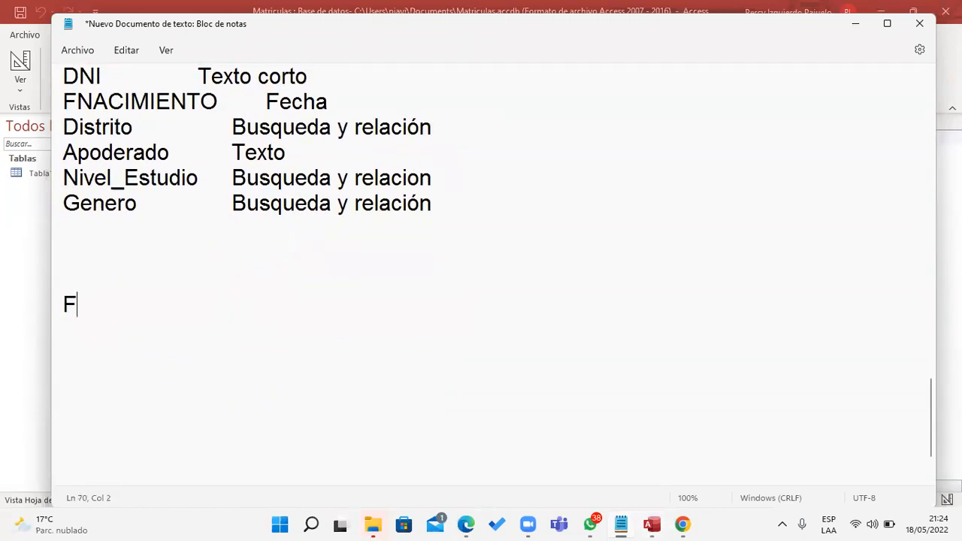
text(ormas de d)
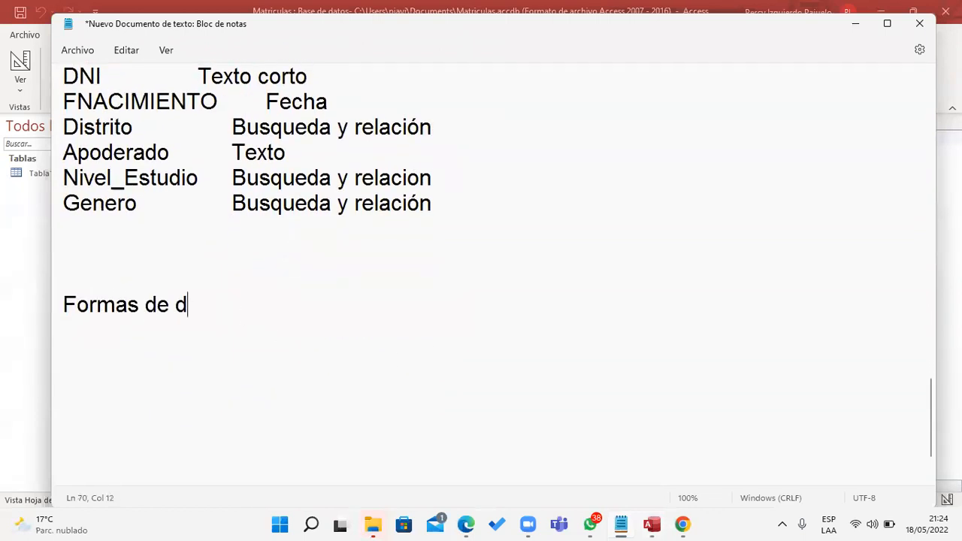
text(iseñar una )
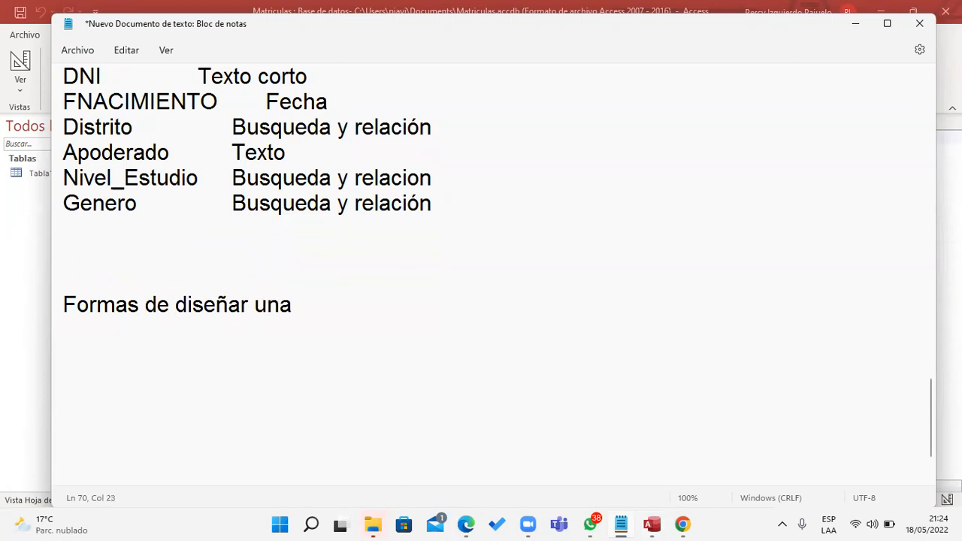
text(tabla)
key(Return)
text(------------------------------------)
key(Return)
List "-En vista hoja de datos" and "-En vista de diseño" under the table design heading.
text(-)
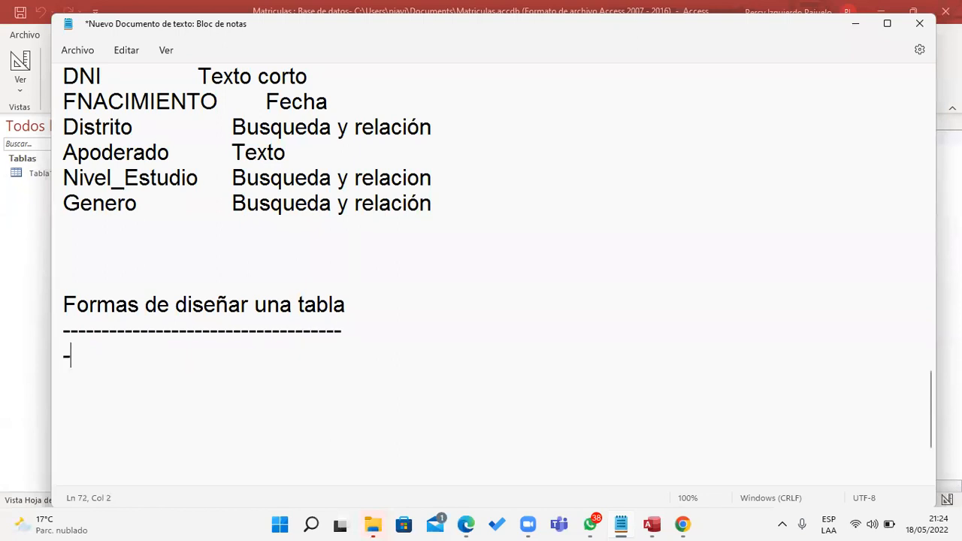
text(En vist)
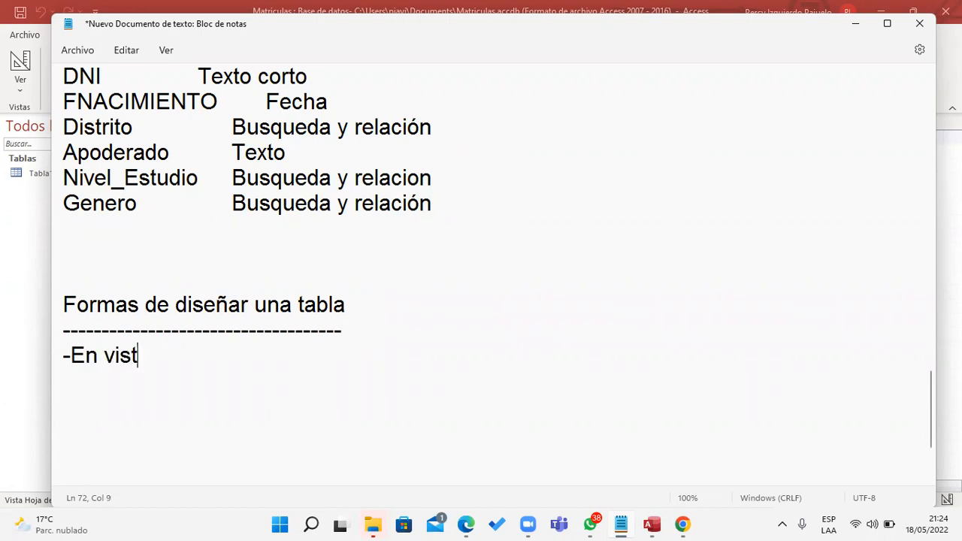
text(a hoja de)
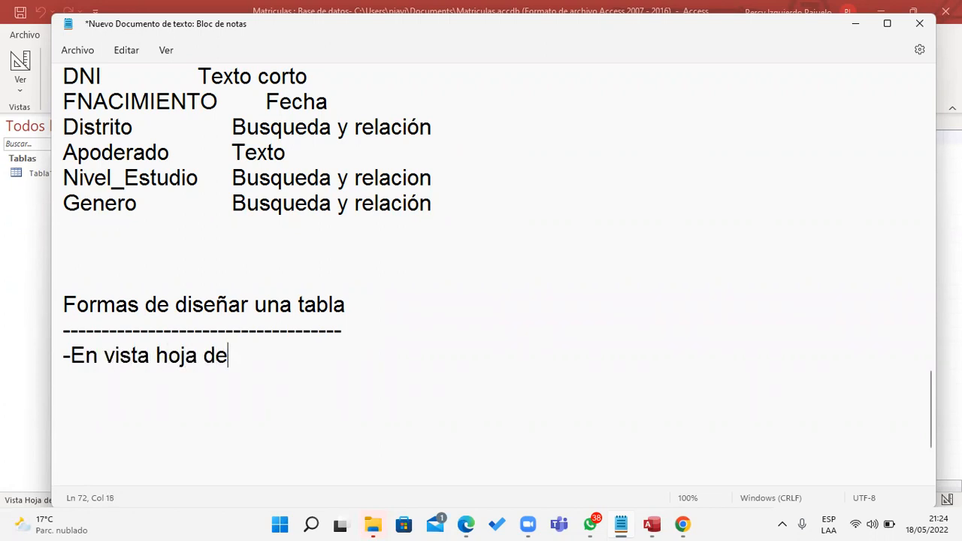
text( datos)
key(Return)
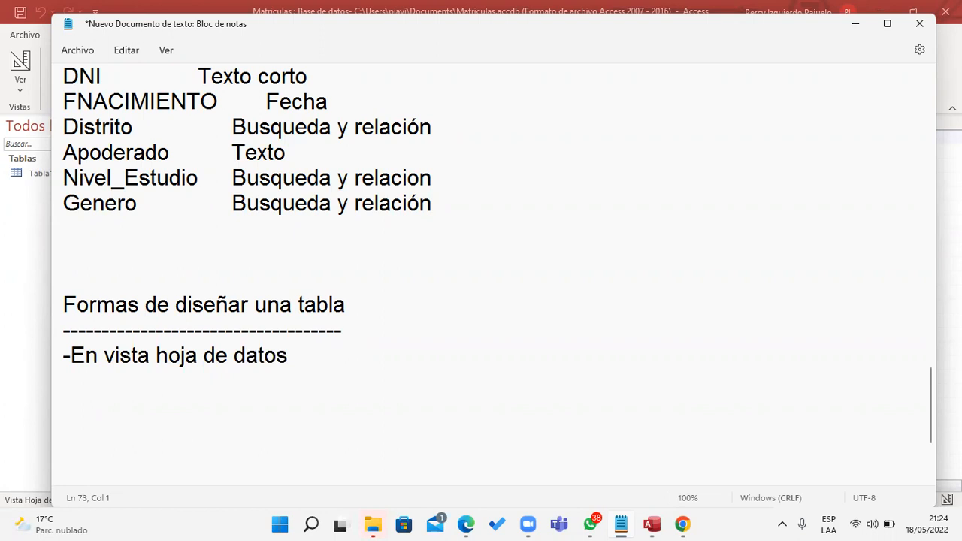
text(-En vista de)
text(diseño)
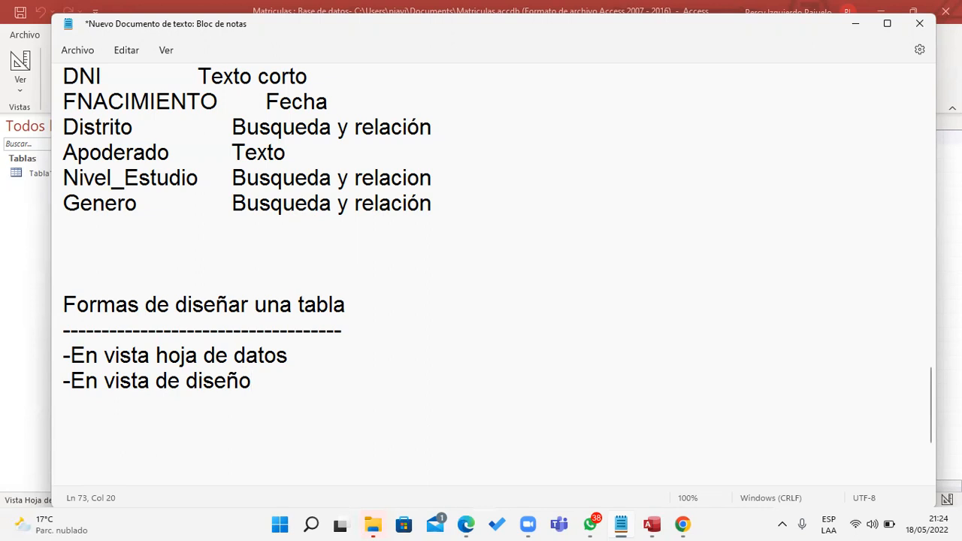
Highlight the "En vista hoja de datos" entry, return to Access and look at the view choices for the new table.
drag(302, 358, 44, 343)
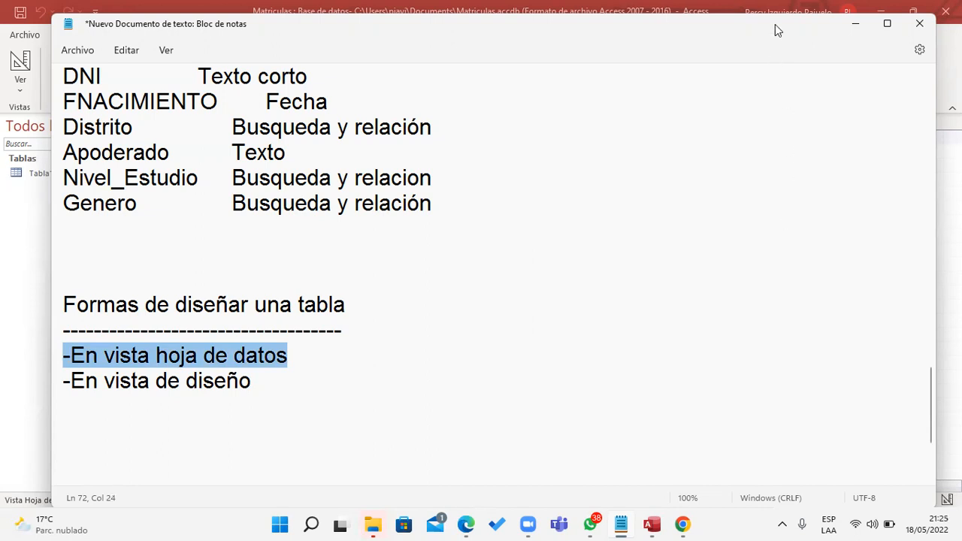
click(855, 23)
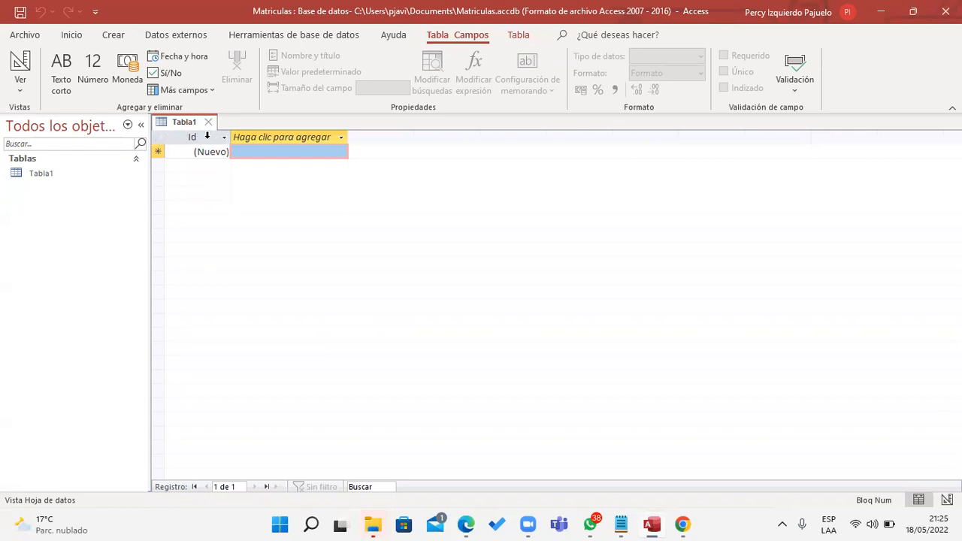
click(18, 94)
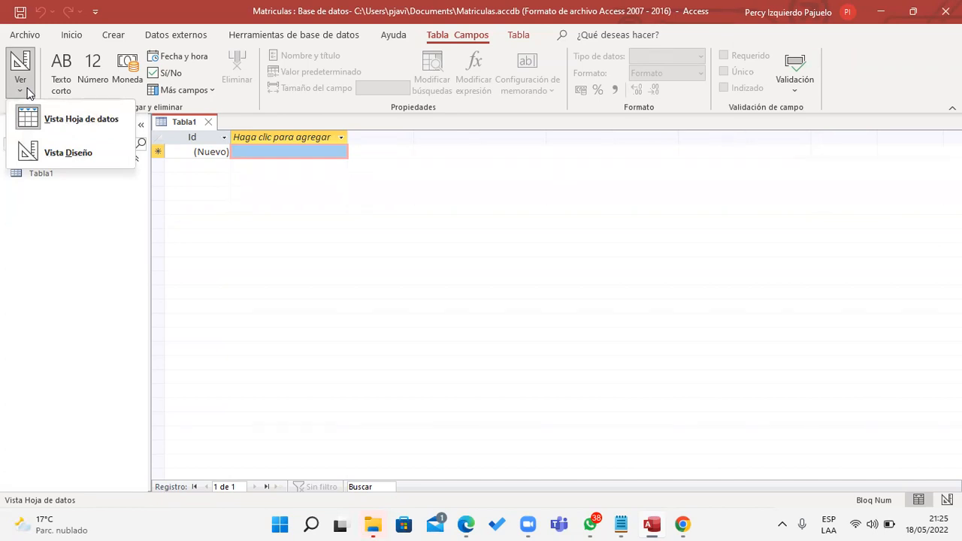
click(277, 154)
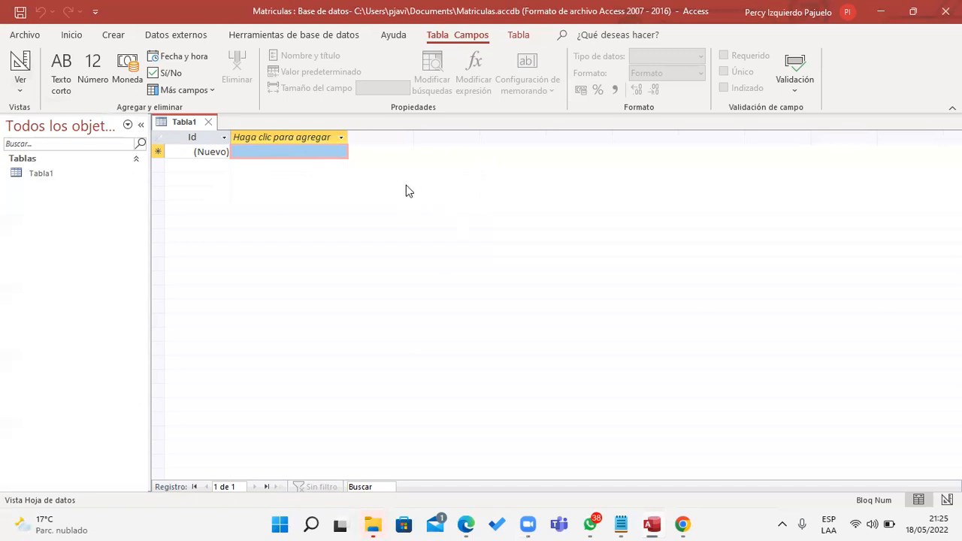
Rename the Id field of the new table as CODIGO.
double_click(200, 136)
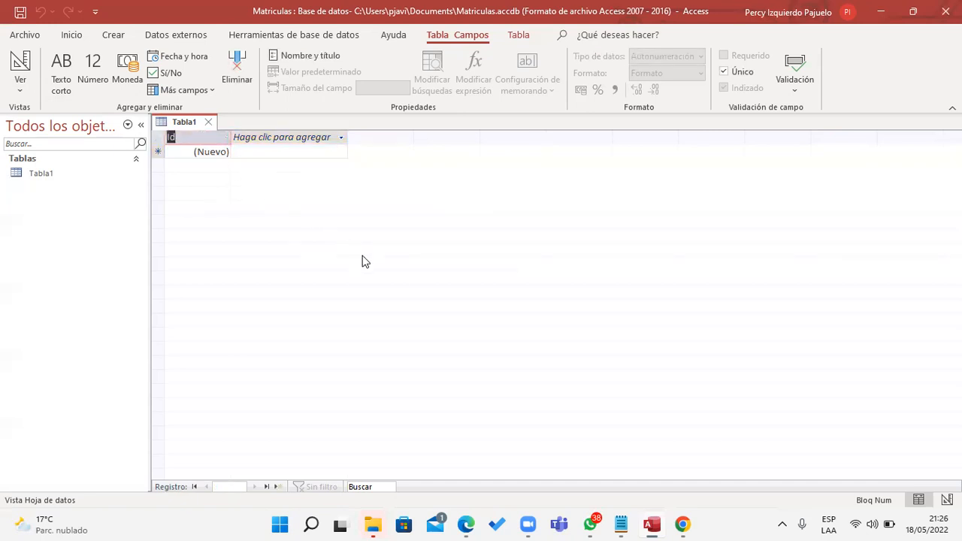
key(Caps_Lock)
text(CODIGO)
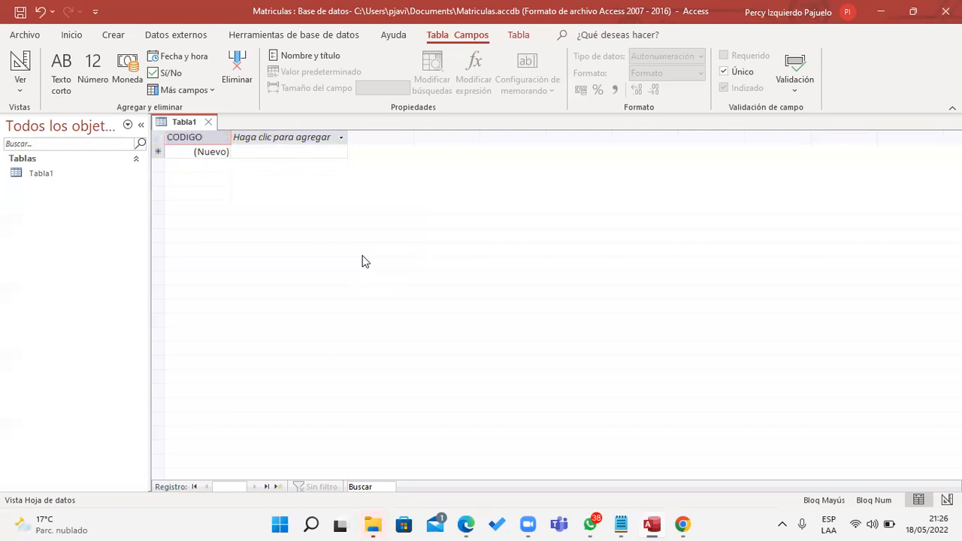
key(Return)
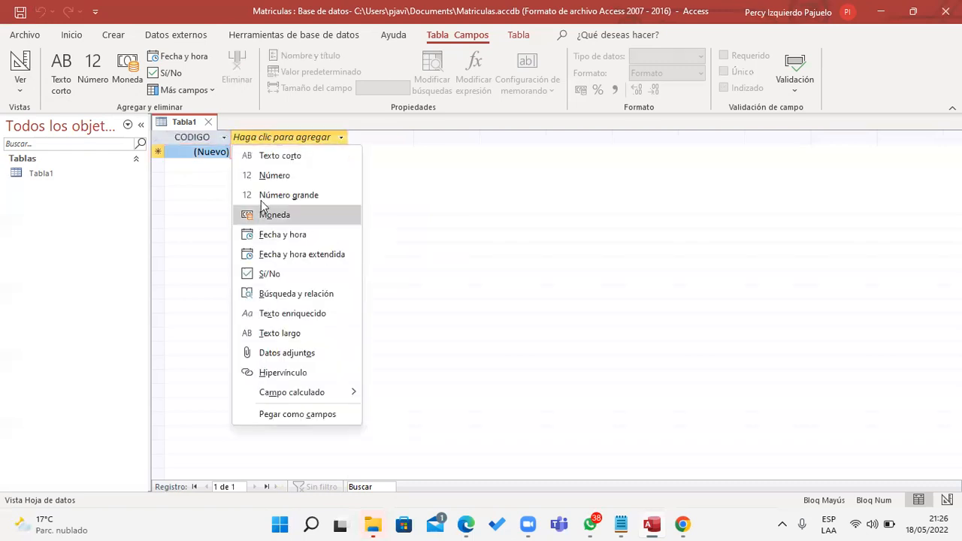
key(Escape)
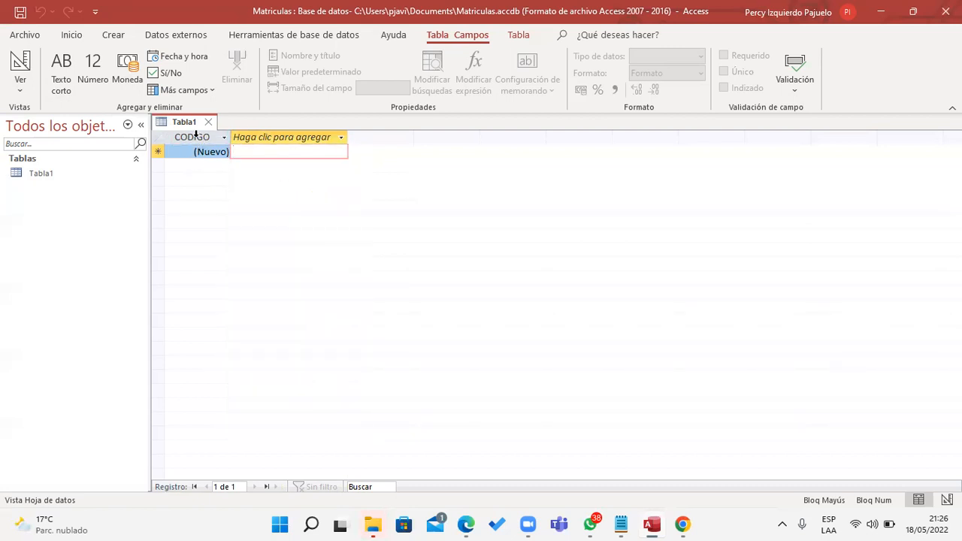
Compare the CODIGO field's data type with the one highlighted for Codigo in the note, and review the available data types.
click(199, 138)
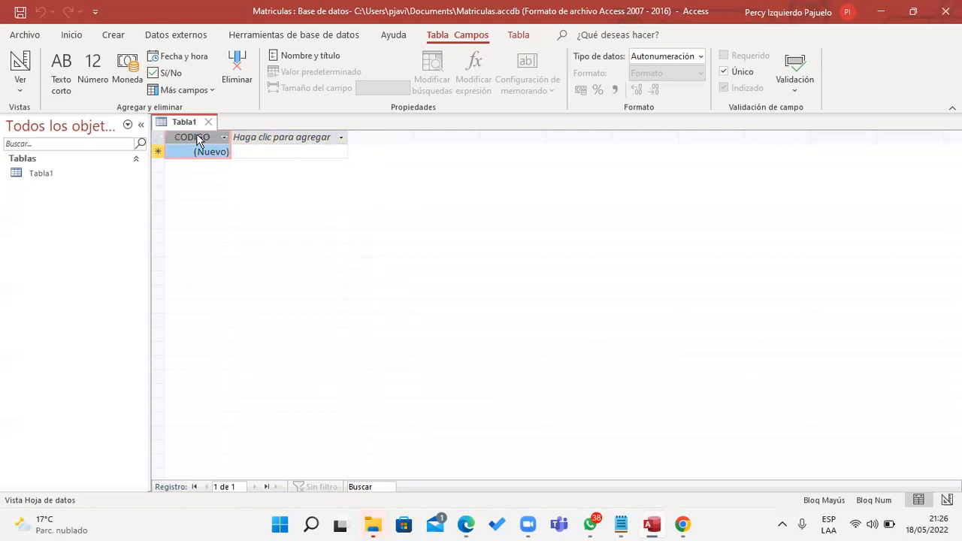
click(621, 524)
scroll(343, 220, up, 4)
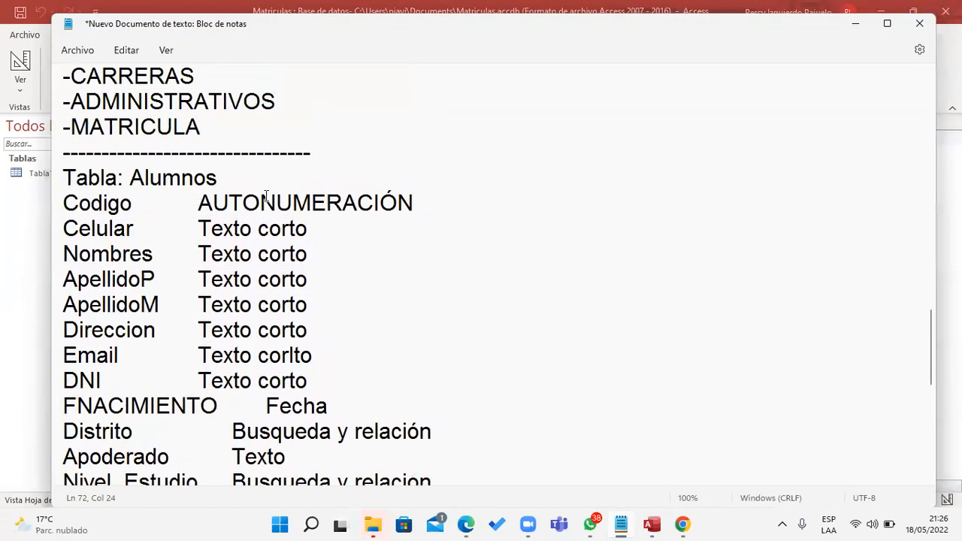
drag(198, 203, 453, 204)
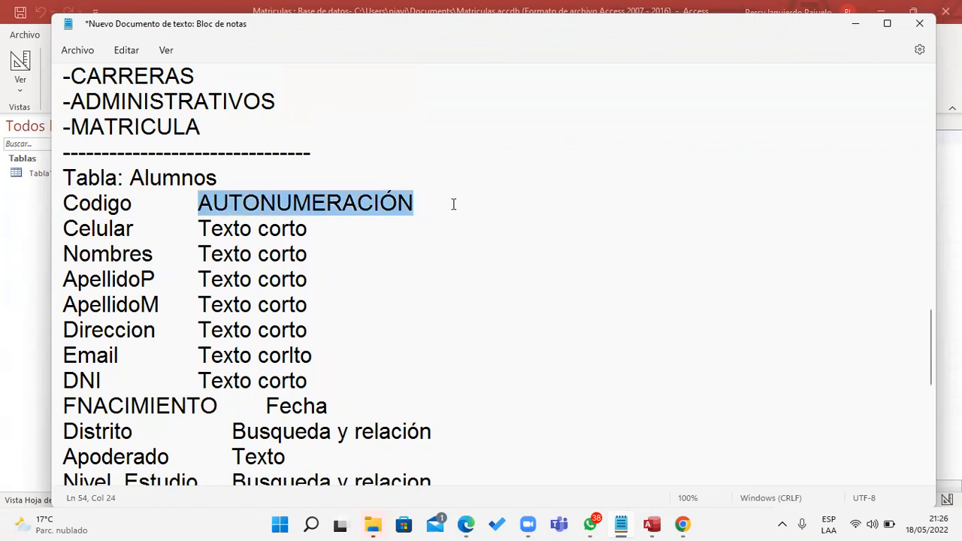
click(855, 25)
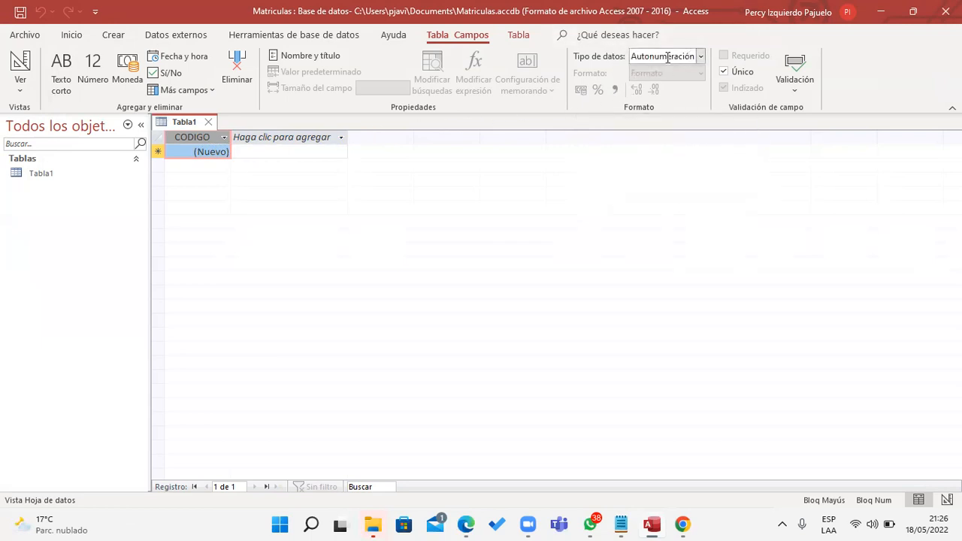
click(699, 57)
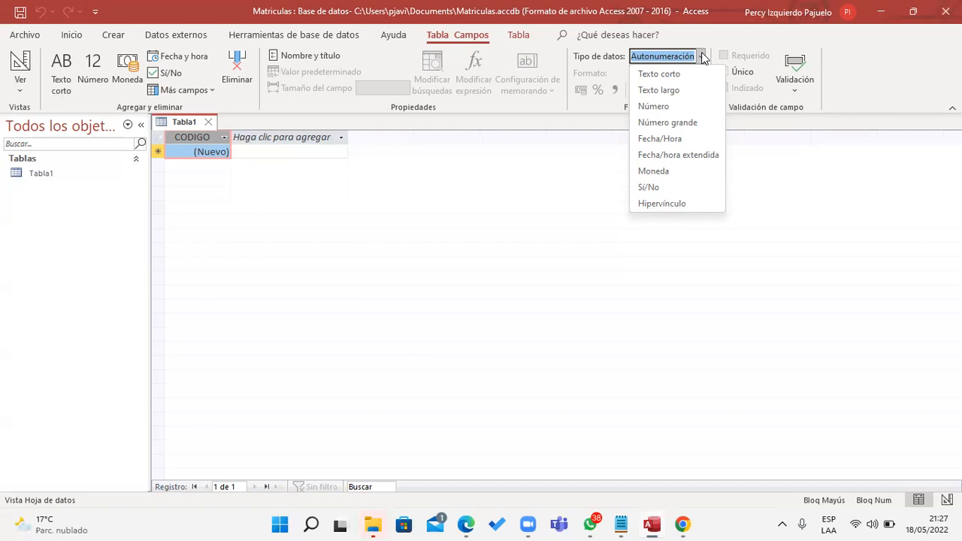
click(701, 57)
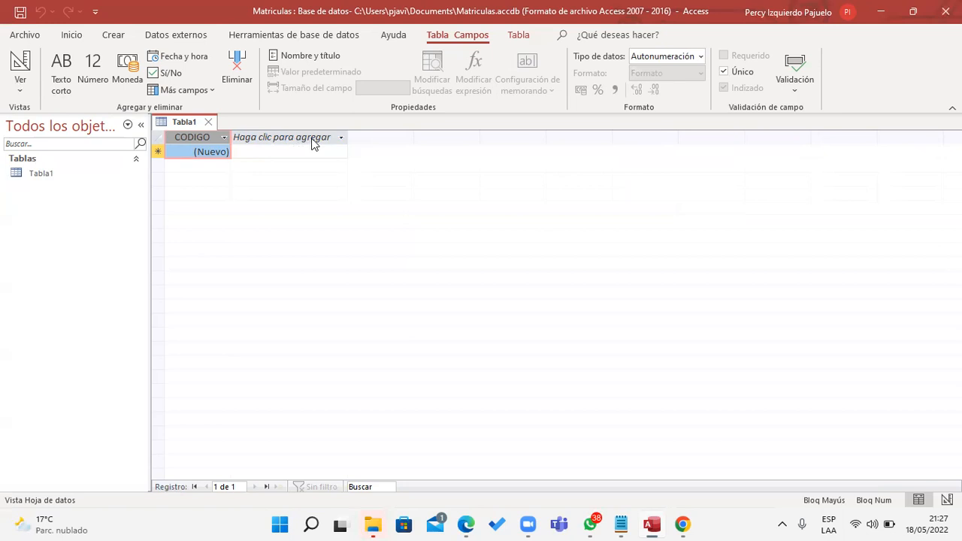
Check the Alumnos field list in the note, highlighting the Nombres field and the DNI line with its data type.
click(621, 524)
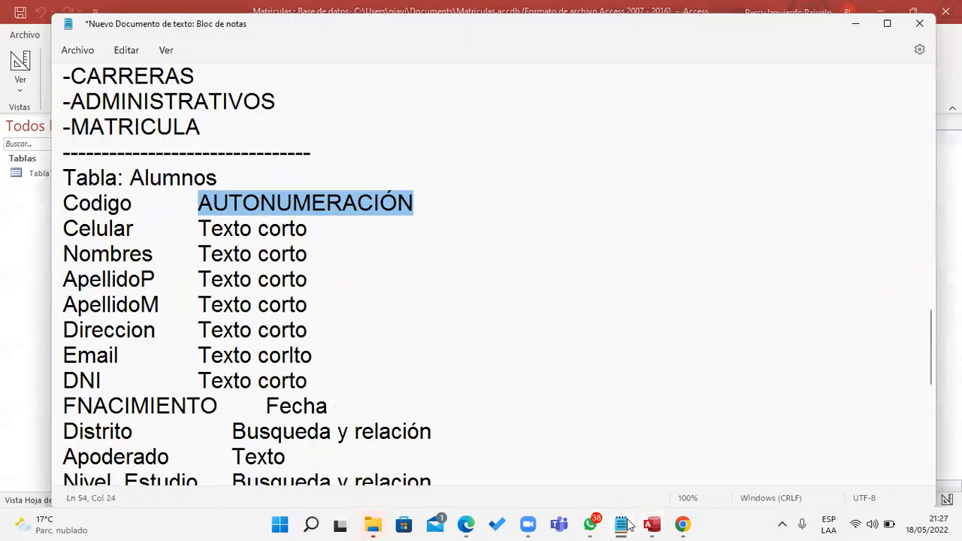
click(622, 524)
click(622, 524)
drag(63, 253, 154, 257)
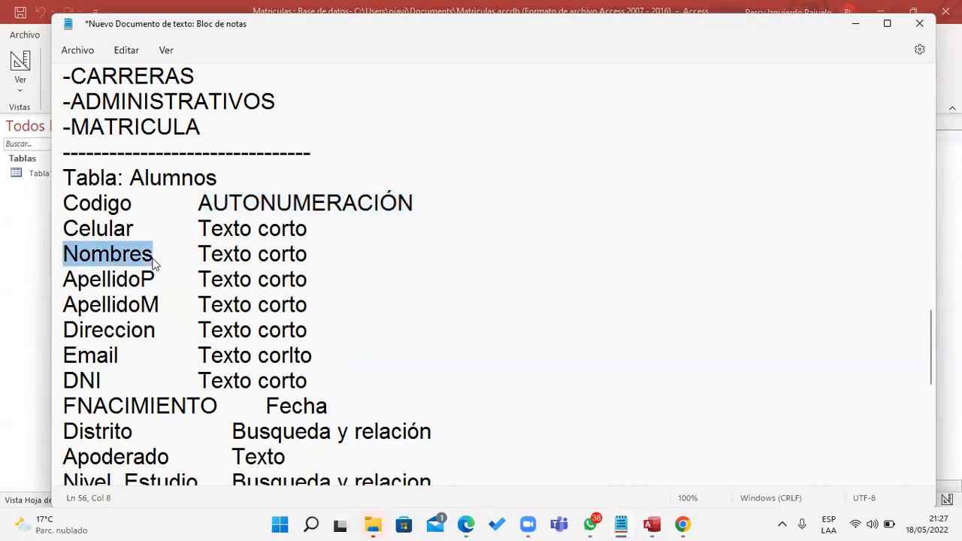
drag(63, 380, 335, 378)
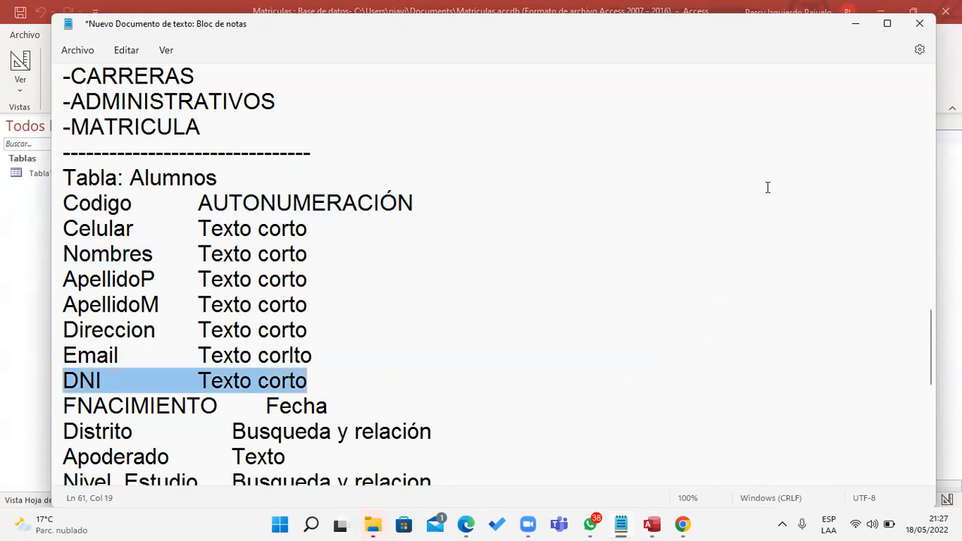
Return to Access and add two short text fields named DNI and NOMBRES after CODIGO in the new table.
click(855, 23)
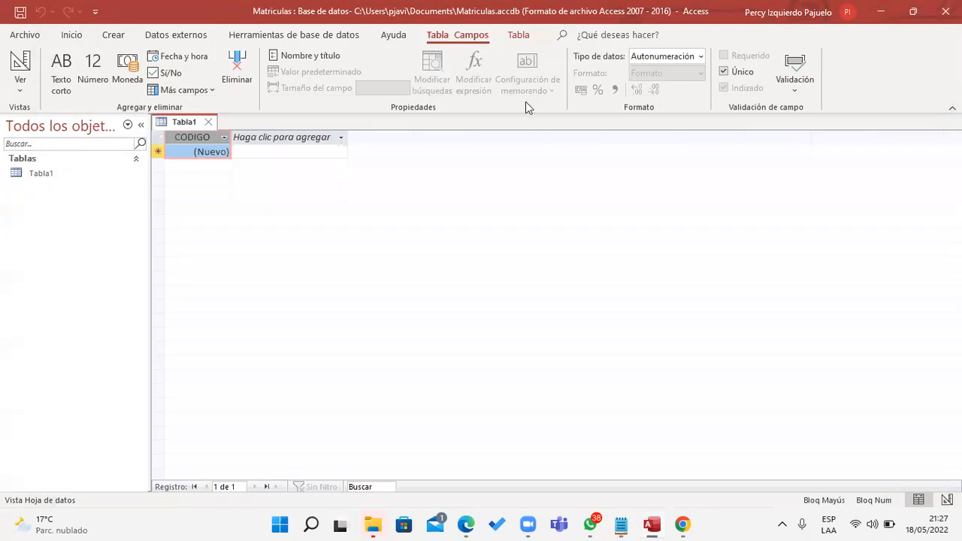
click(325, 143)
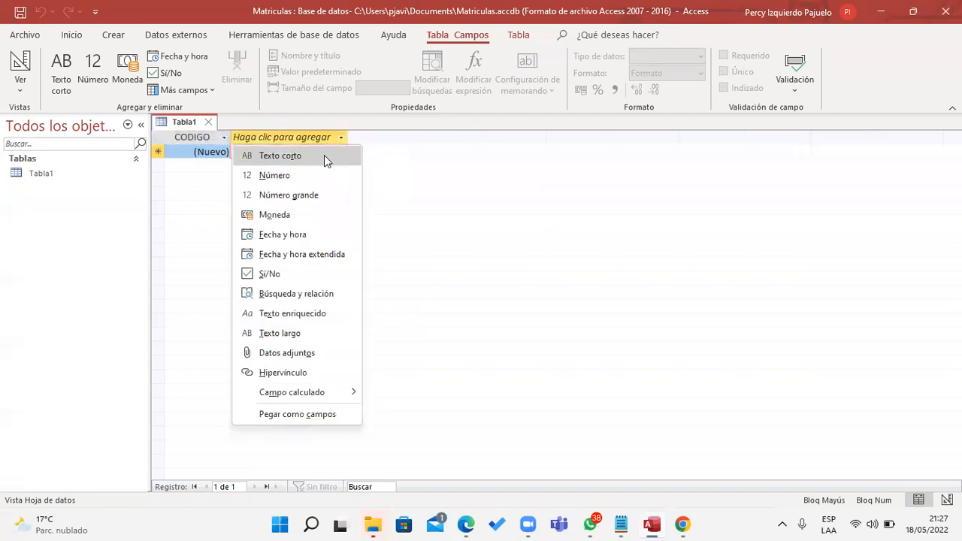
click(280, 157)
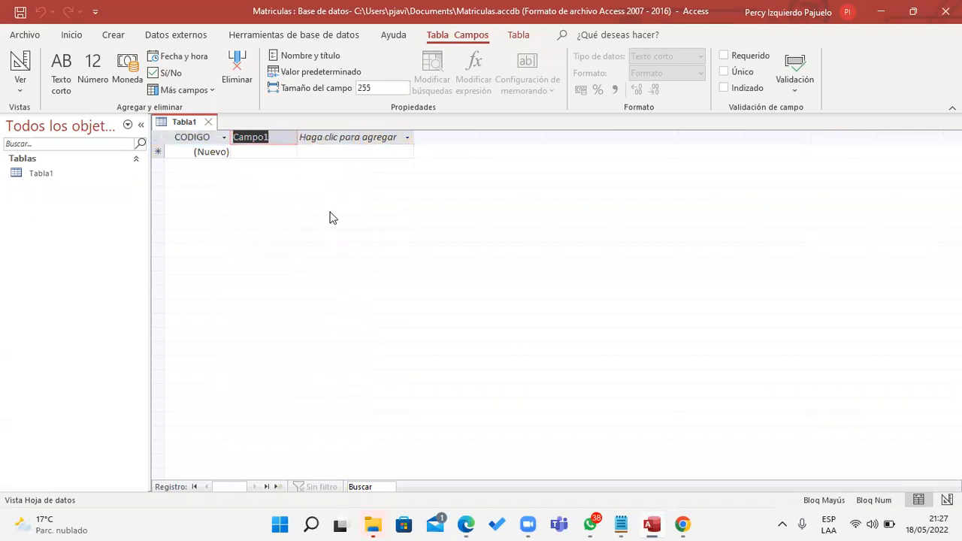
text(DNI)
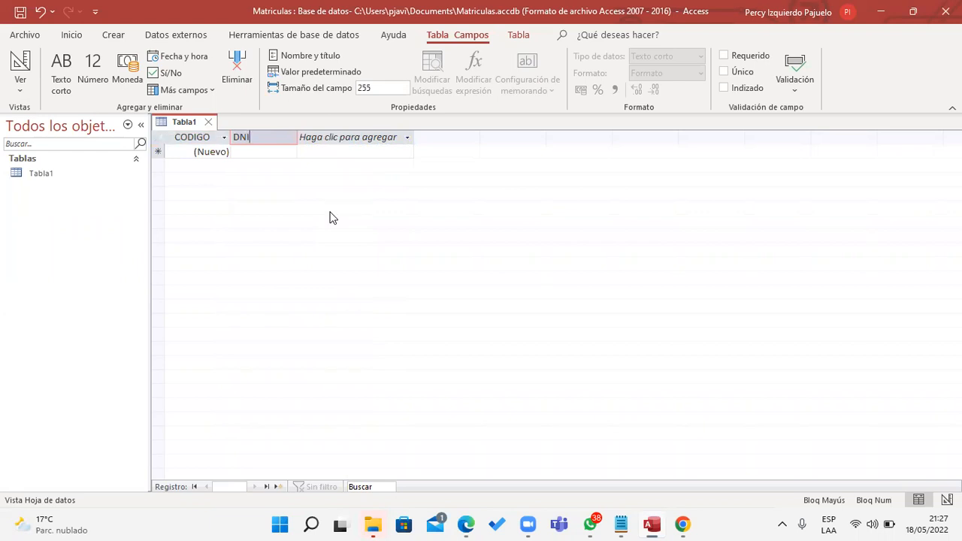
click(368, 137)
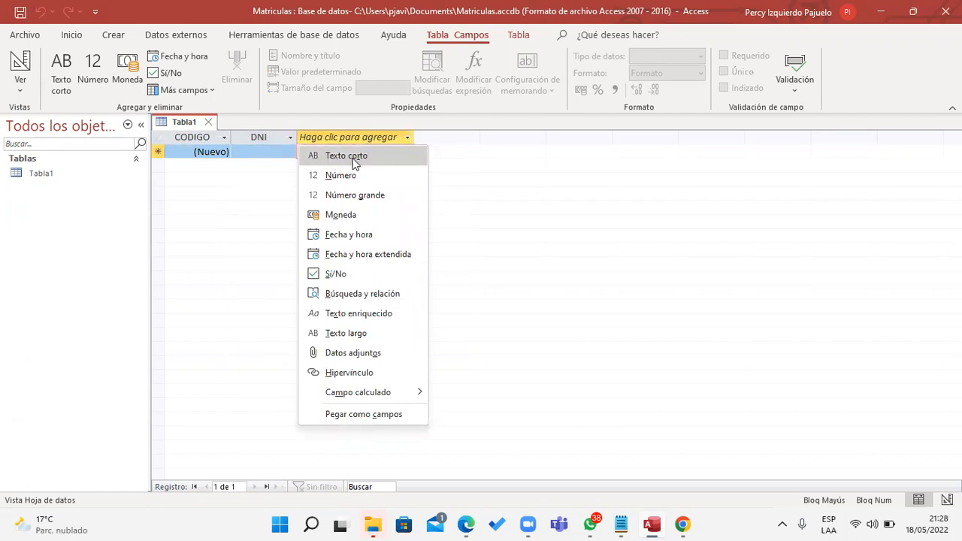
click(354, 160)
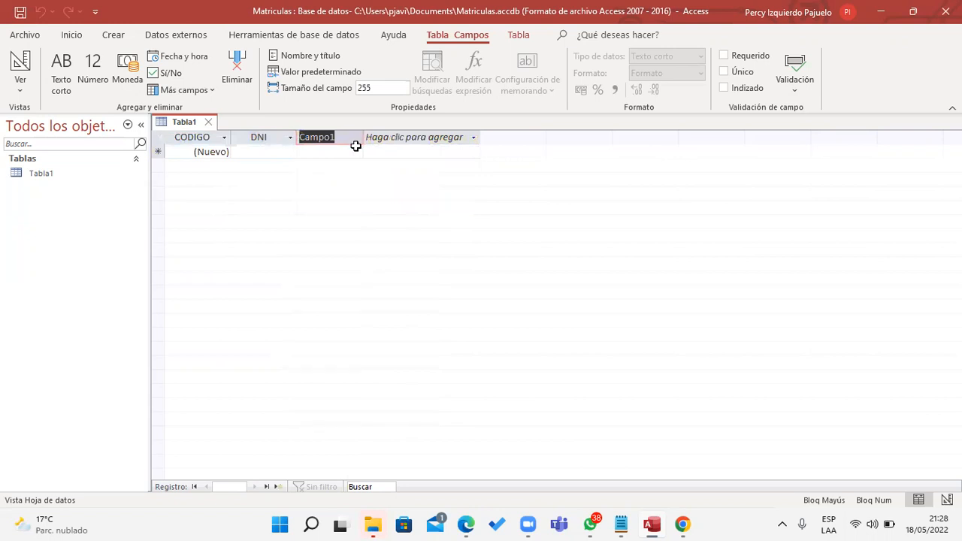
text(NOMBRES)
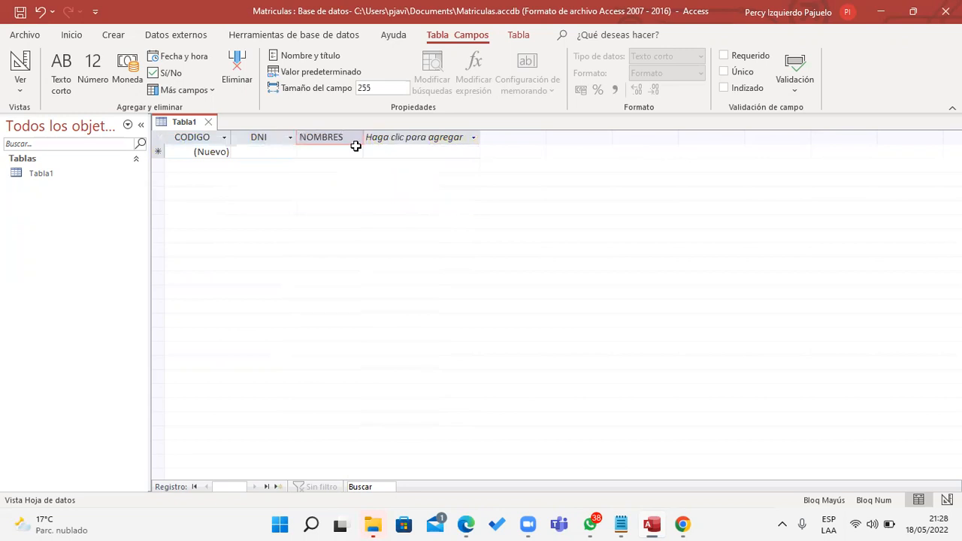
Add two more short text fields named APELLIDOP and APELLIDOM after NOMBRES.
click(467, 141)
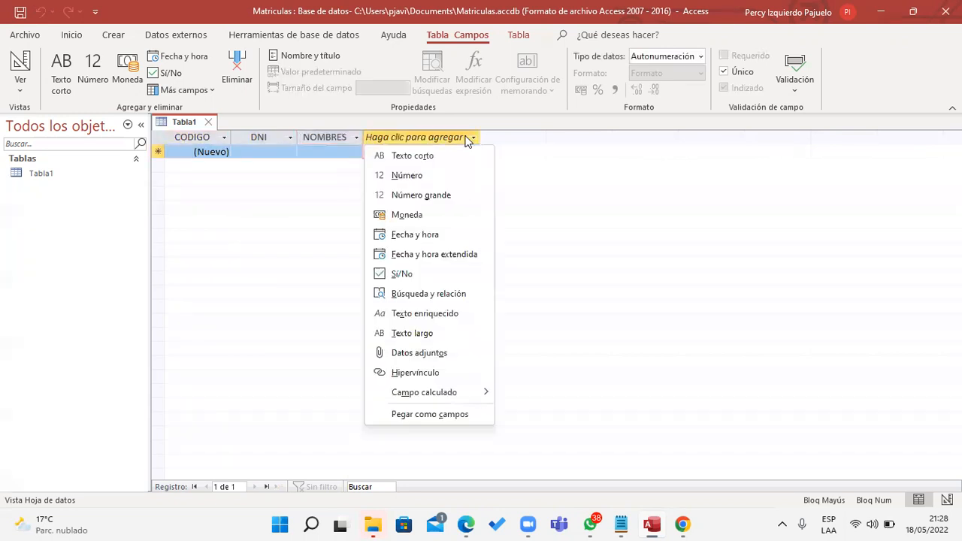
click(456, 162)
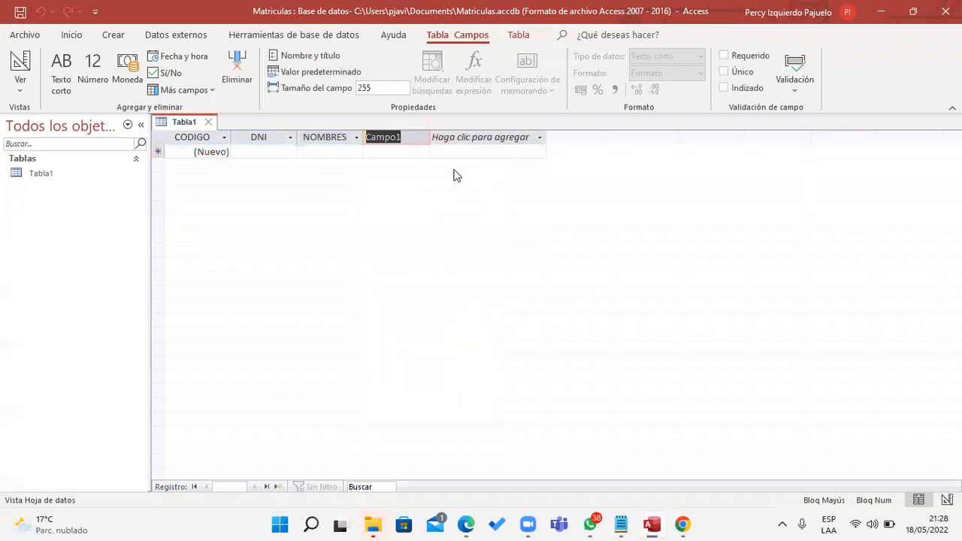
text(APELLIDOP)
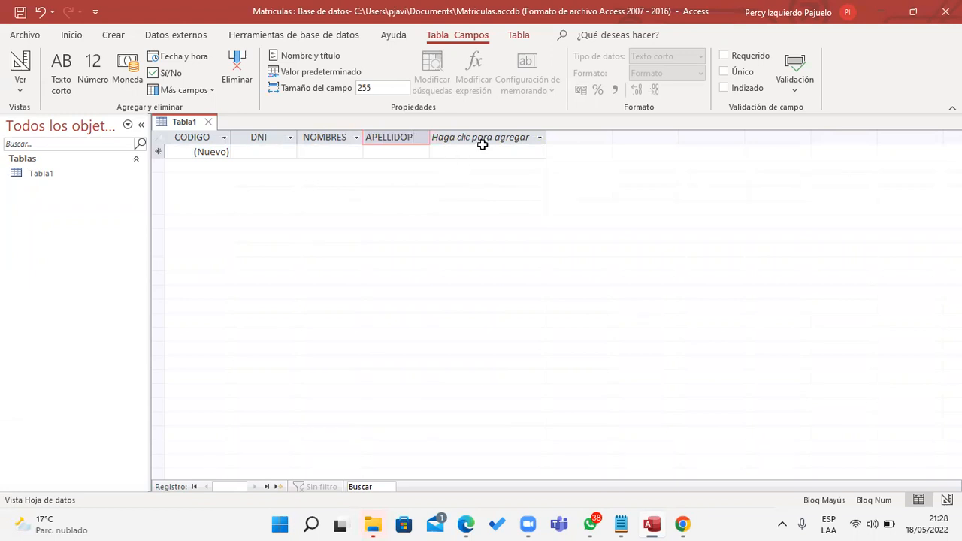
key(Return)
click(511, 140)
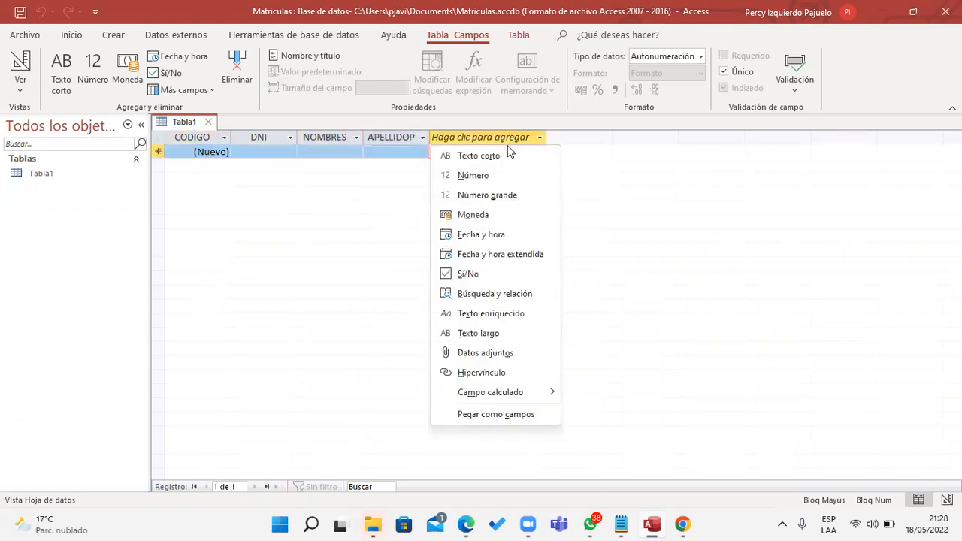
click(507, 154)
text(APELLIDO)
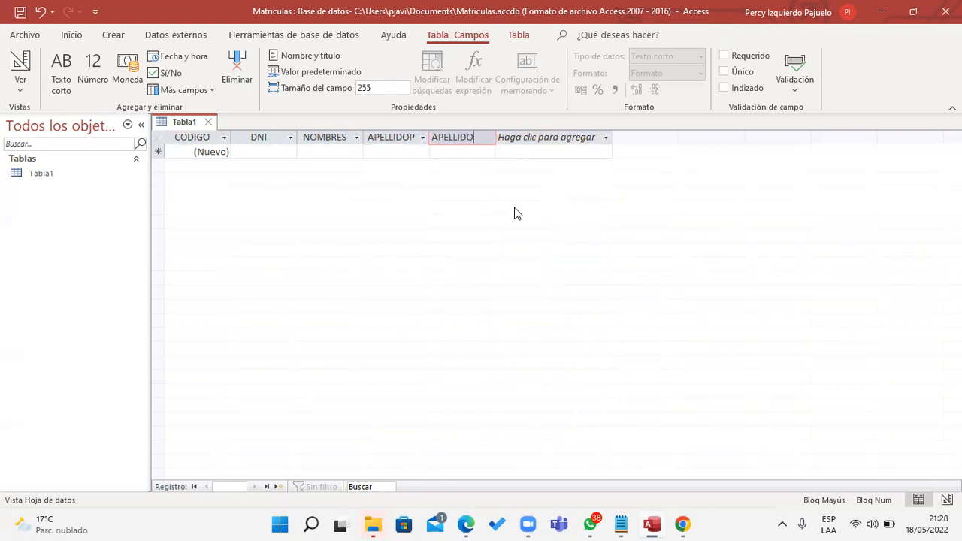
text(M)
Add a date and time field named FNACIMIENTO after APELLIDOM.
click(579, 140)
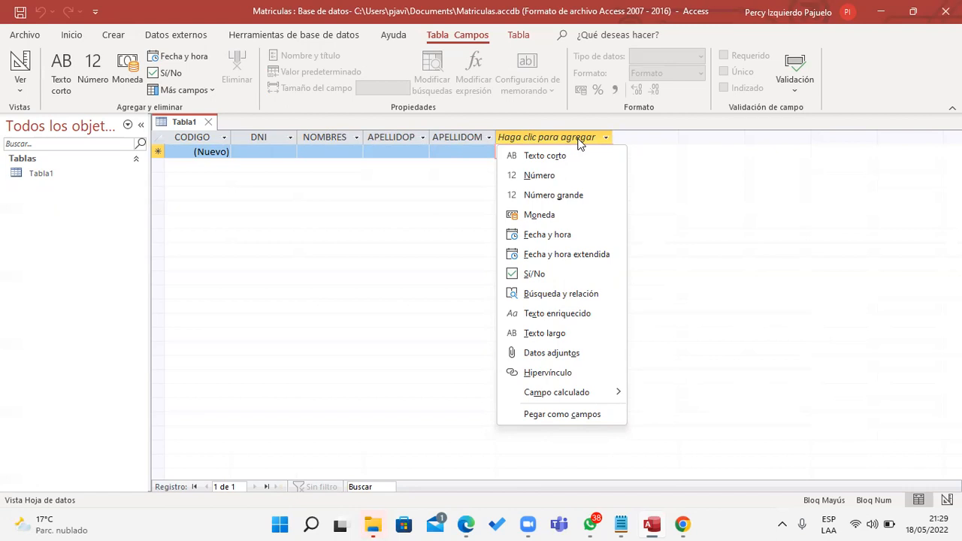
click(551, 235)
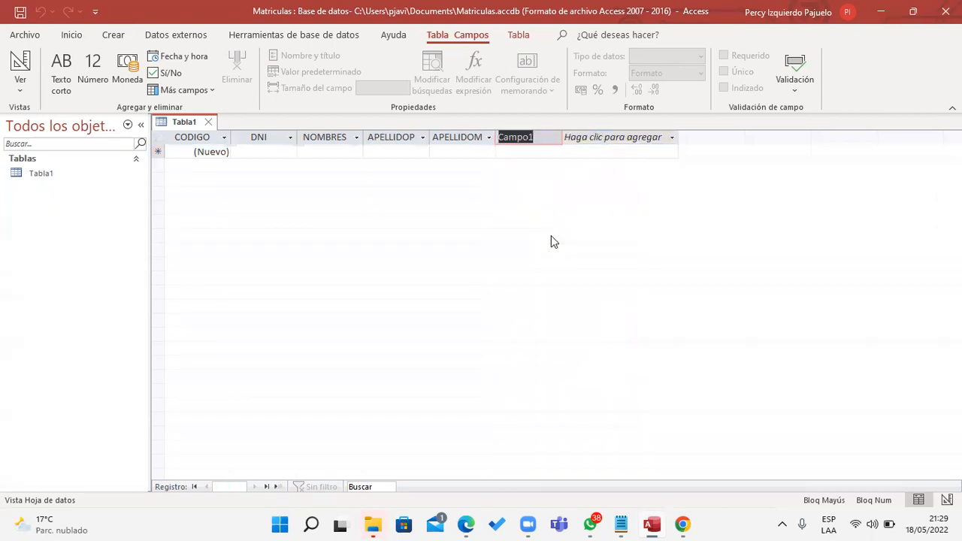
text(FNACIMIENTO)
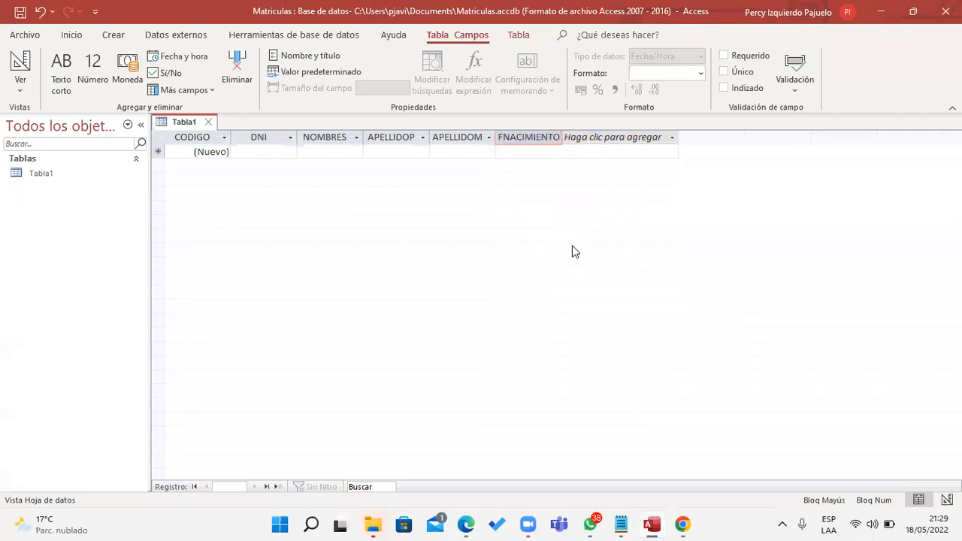
Start a lookup and relationship field after FNACIMIENTO and choose to enter its list values manually in the lookup wizard.
click(656, 142)
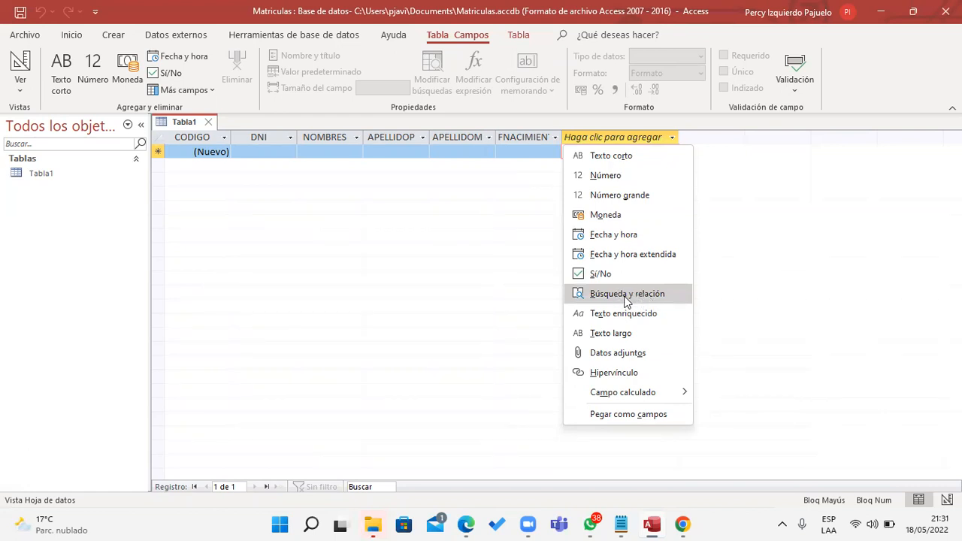
click(625, 294)
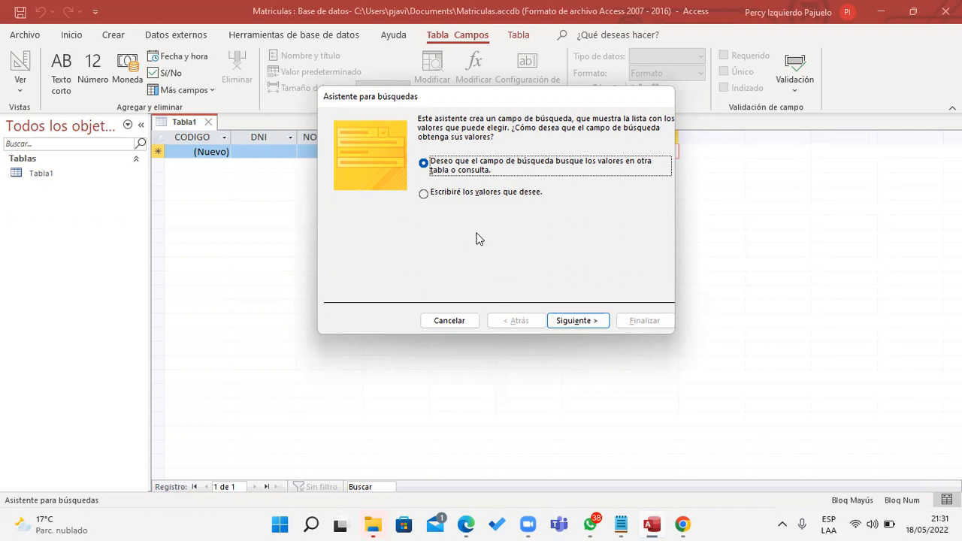
click(425, 194)
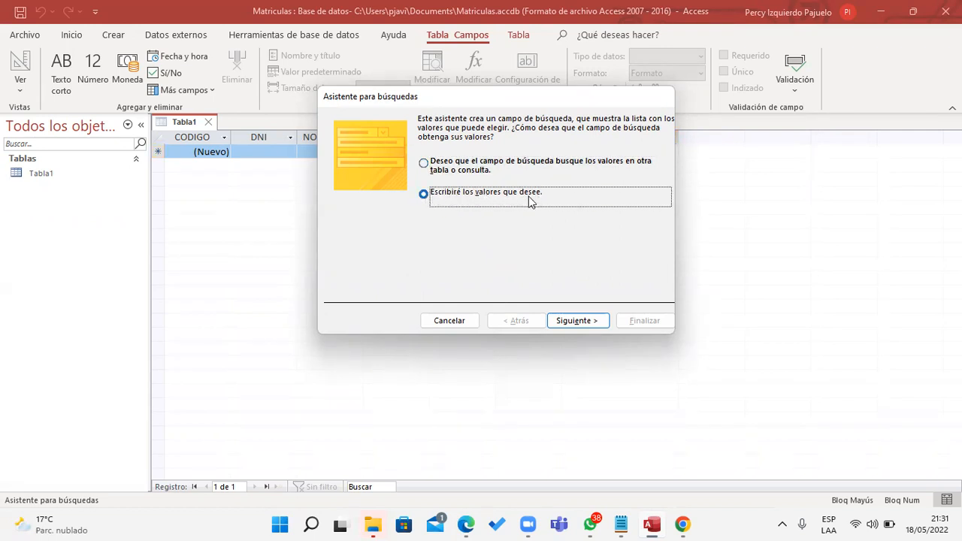
click(577, 322)
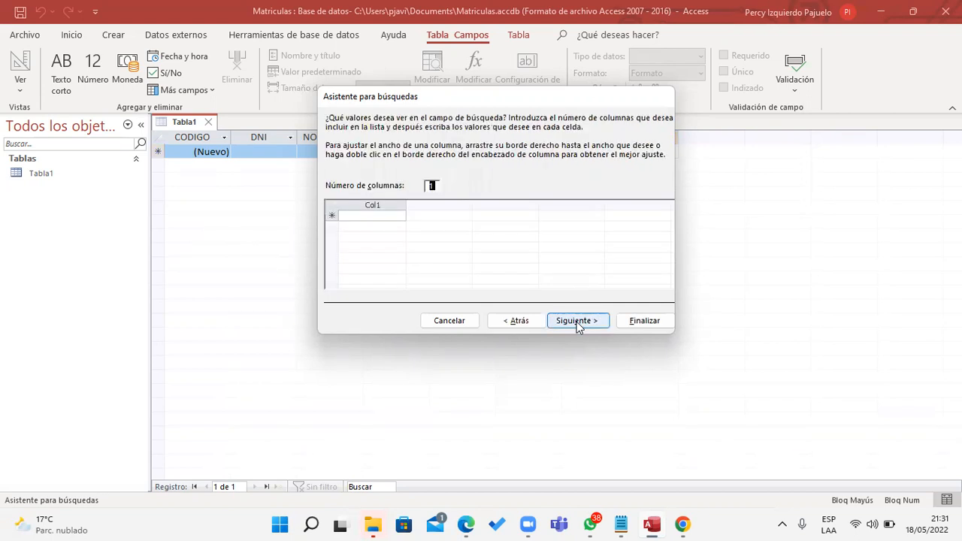
Enter Comas, Carabayllo, Independencia and Los Olivos as the first values of the lookup list's single column.
click(398, 217)
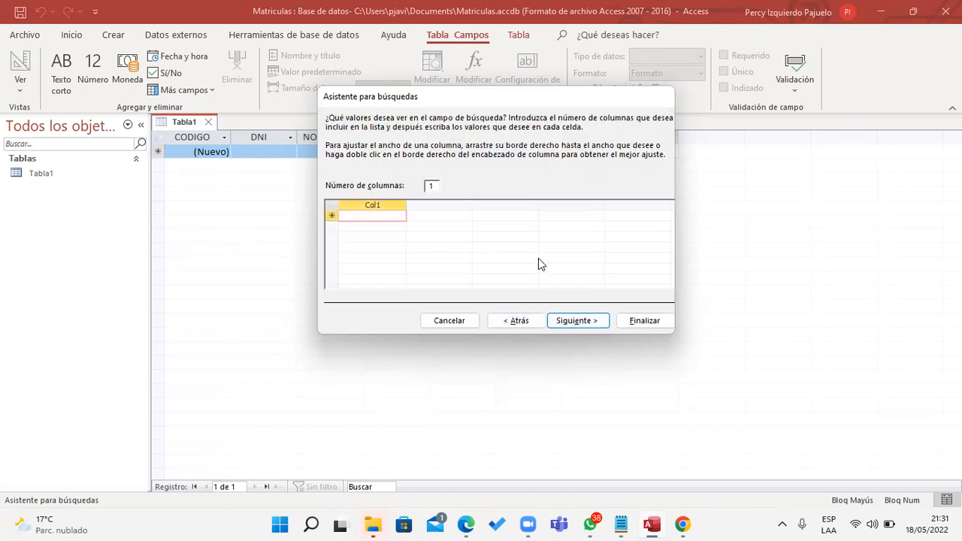
key(Caps_Lock)
text(Comas)
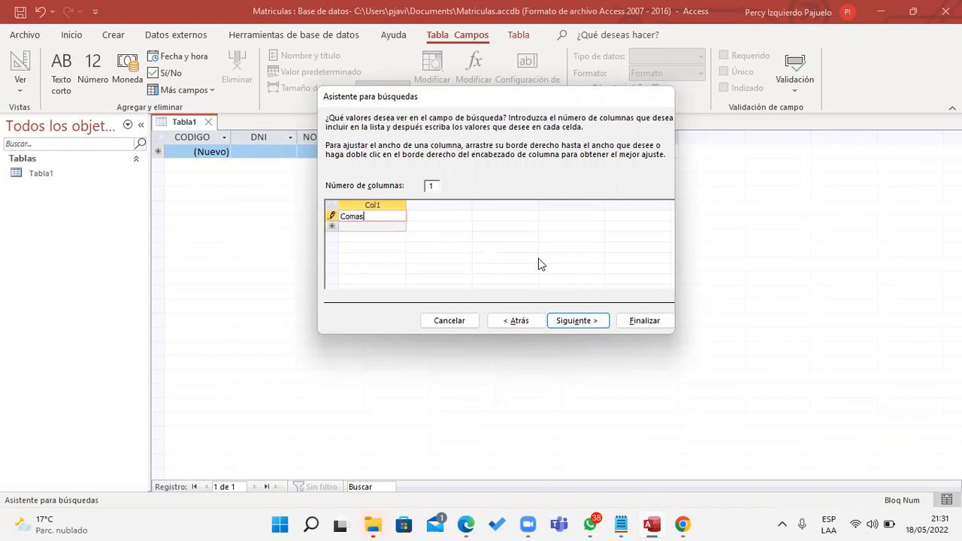
key(Return)
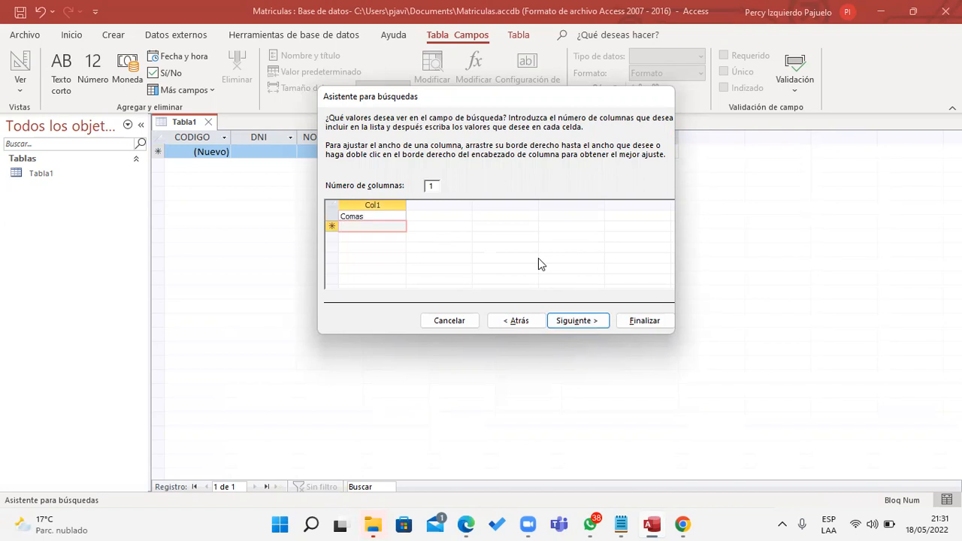
text(Ca)
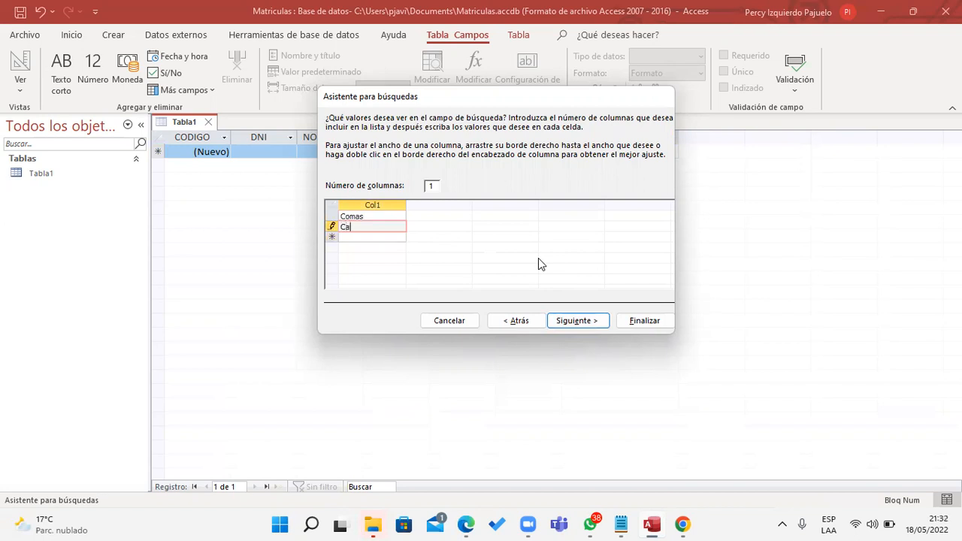
text(rabayllo)
key(Return)
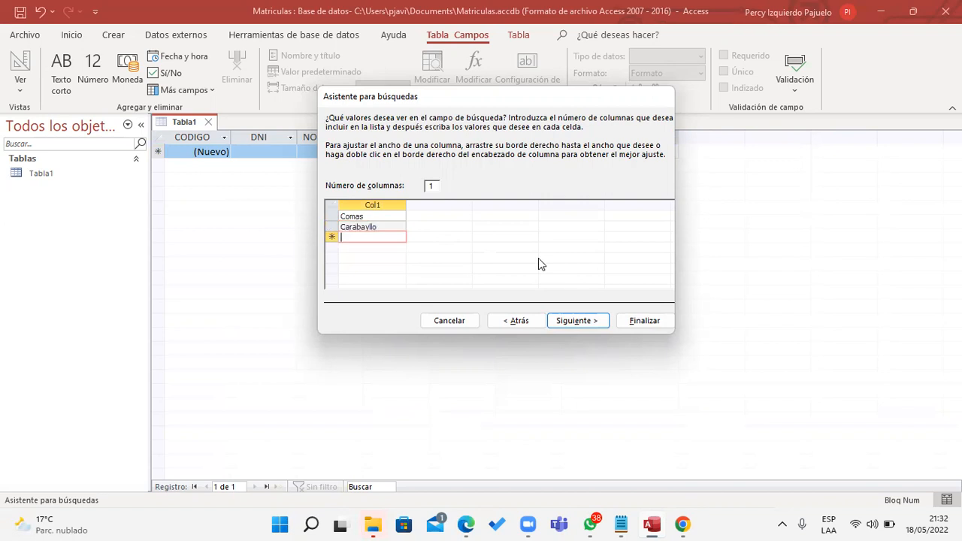
text(Independencia)
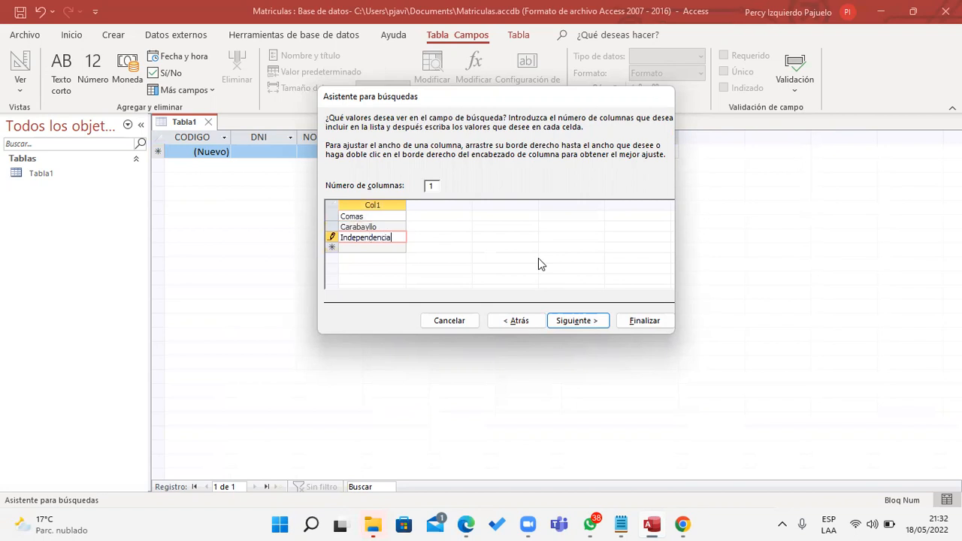
key(Return)
text(Los Olivos)
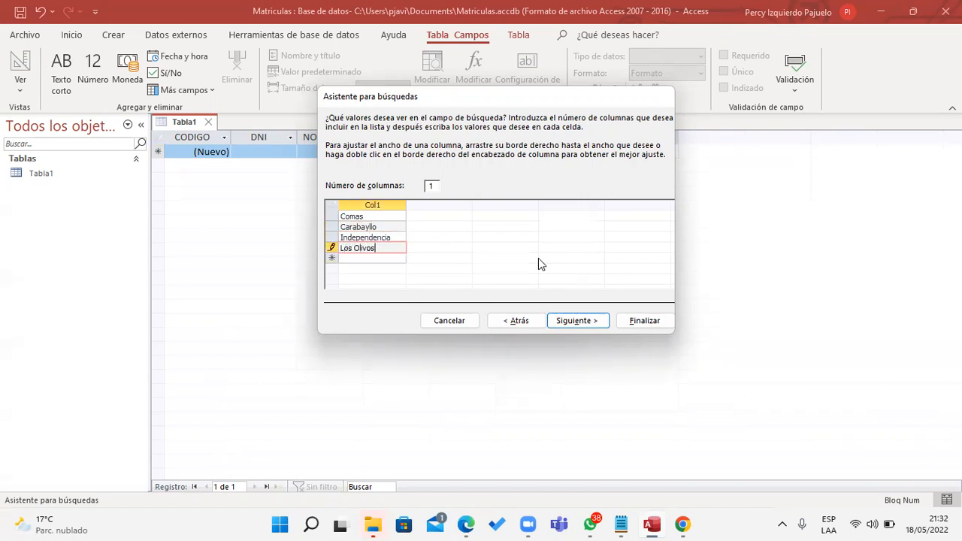
key(Return)
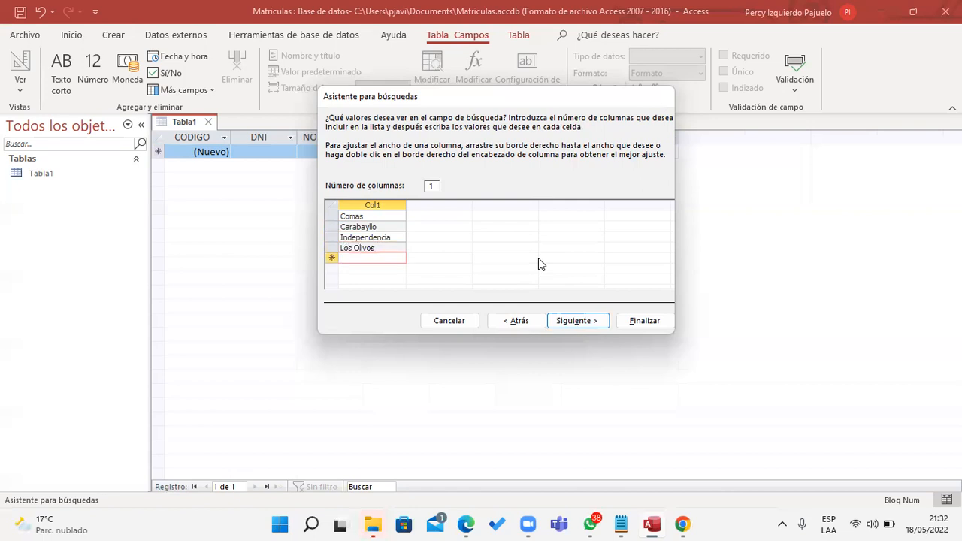
Complete the lookup list with Canta, SMP and Rimac, and advance the wizard to the field label page.
text(Canta)
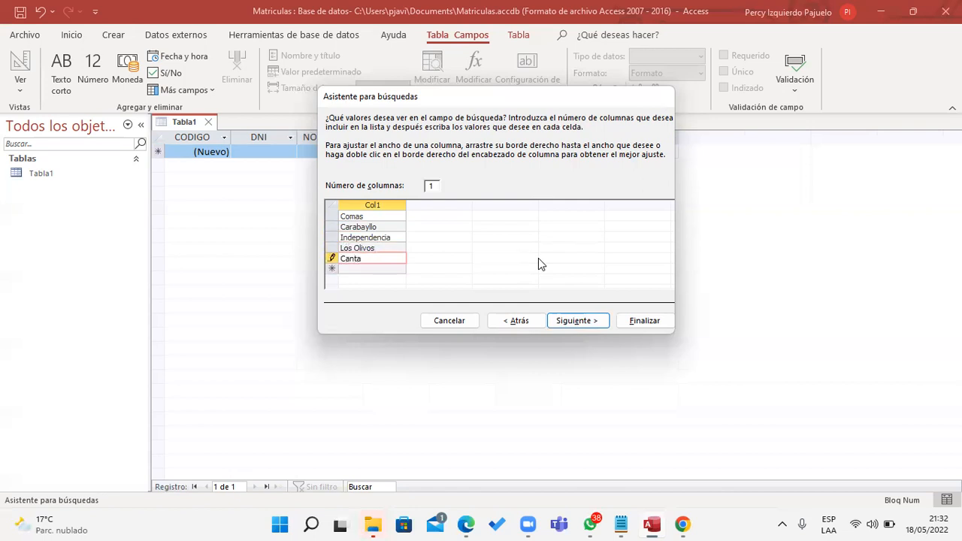
key(Return)
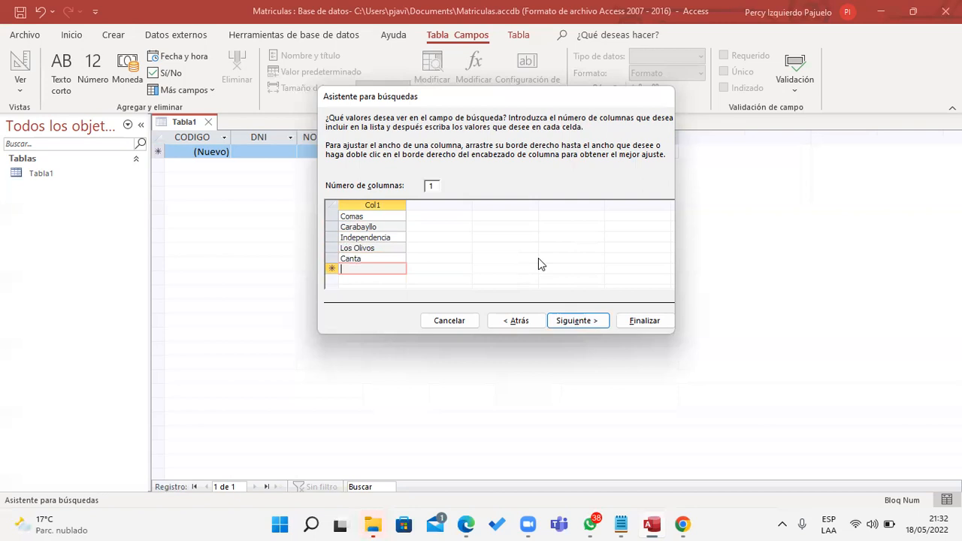
key(Caps_Lock)
text(SMP)
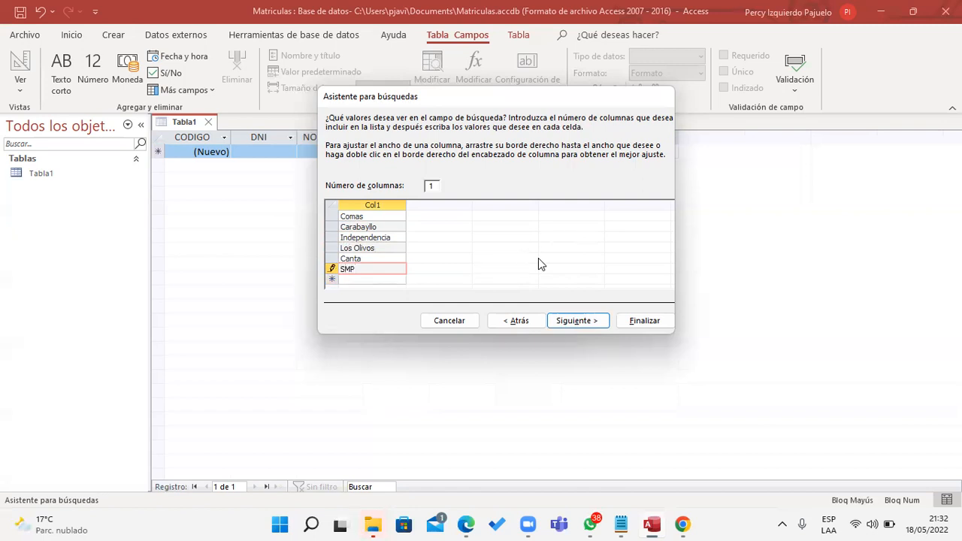
key(Return)
key(Caps_Lock)
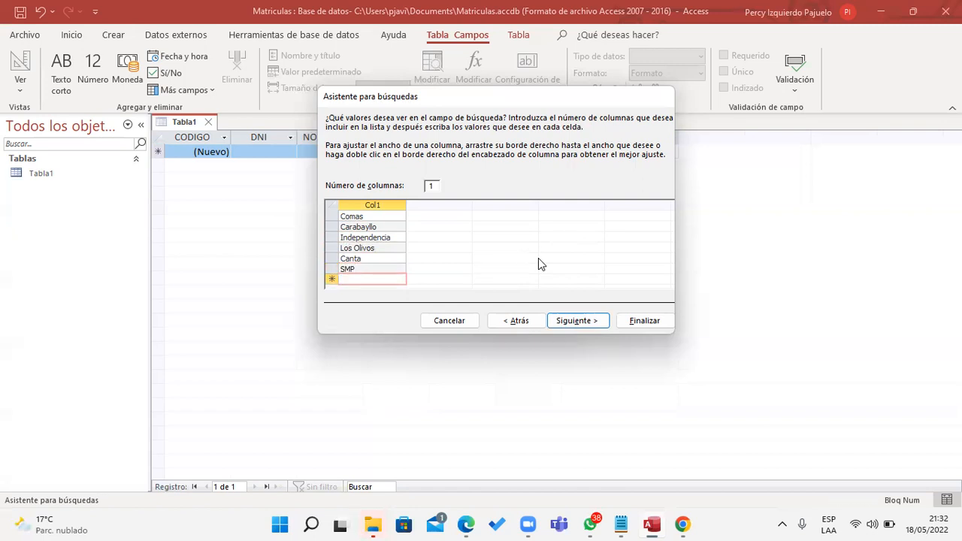
text(Rima)
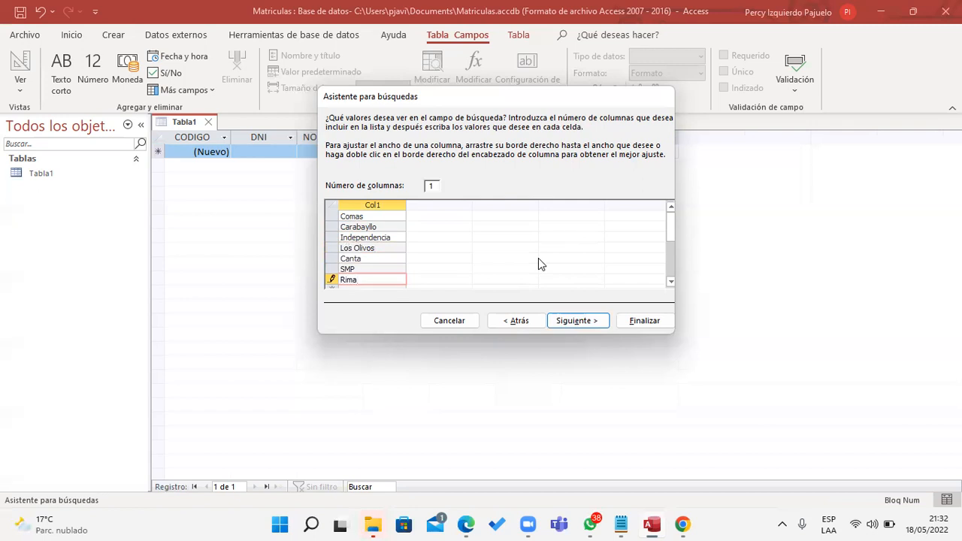
key(Return)
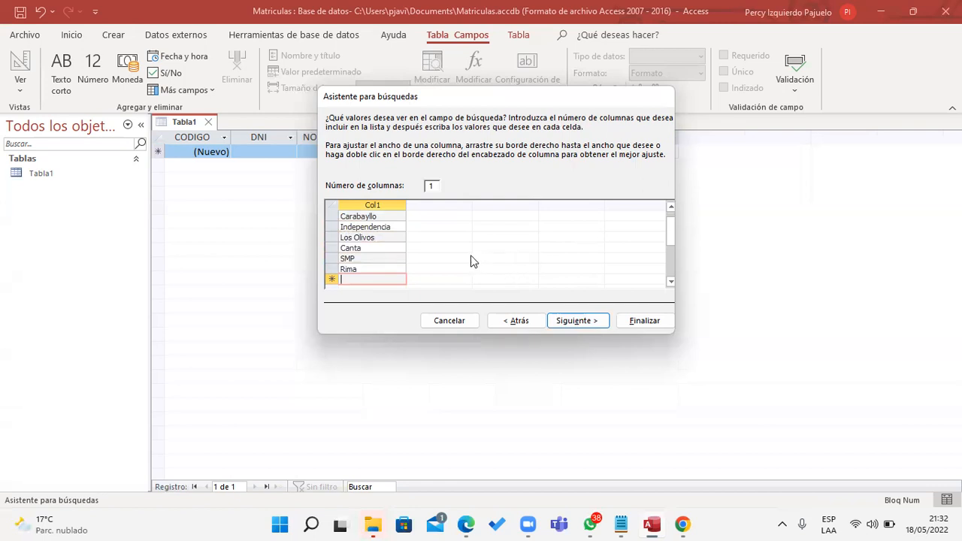
click(380, 270)
text(c)
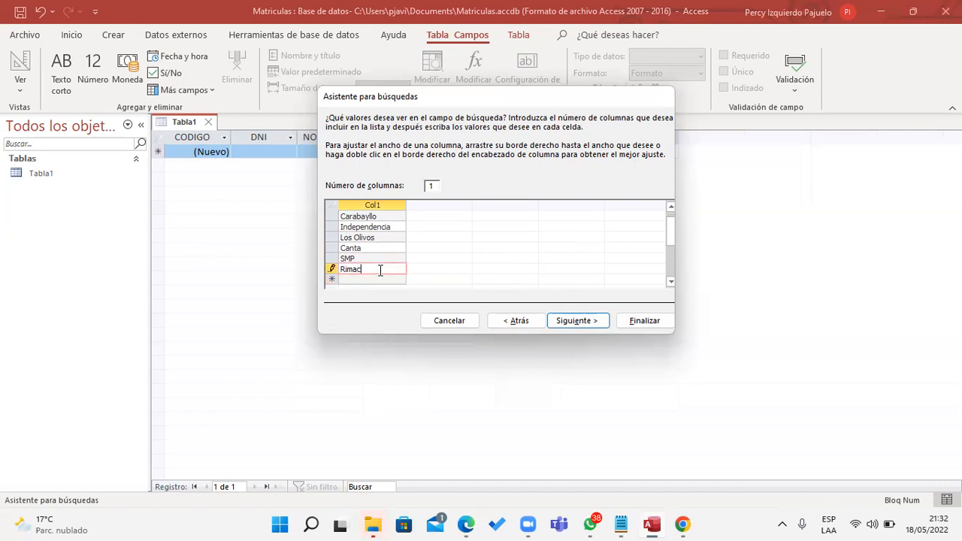
click(573, 321)
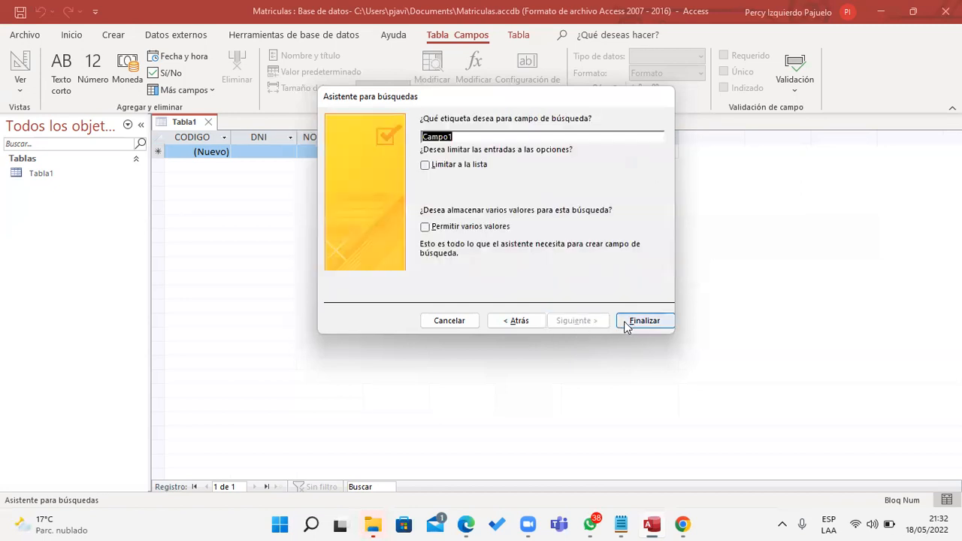
Label the lookup field DISTRITO and finish the lookup wizard.
drag(460, 136, 338, 140)
key(Caps_Lock)
text(DISTRITO)
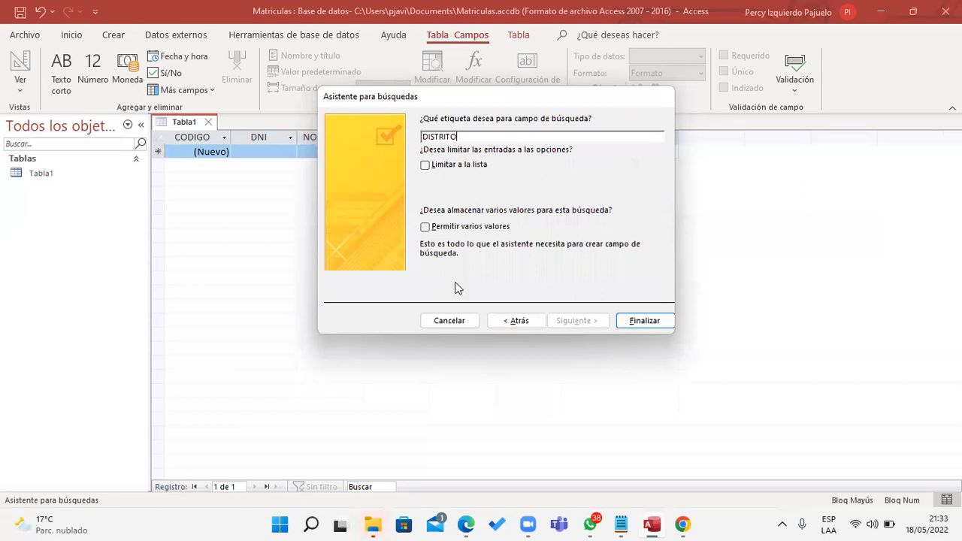
click(642, 321)
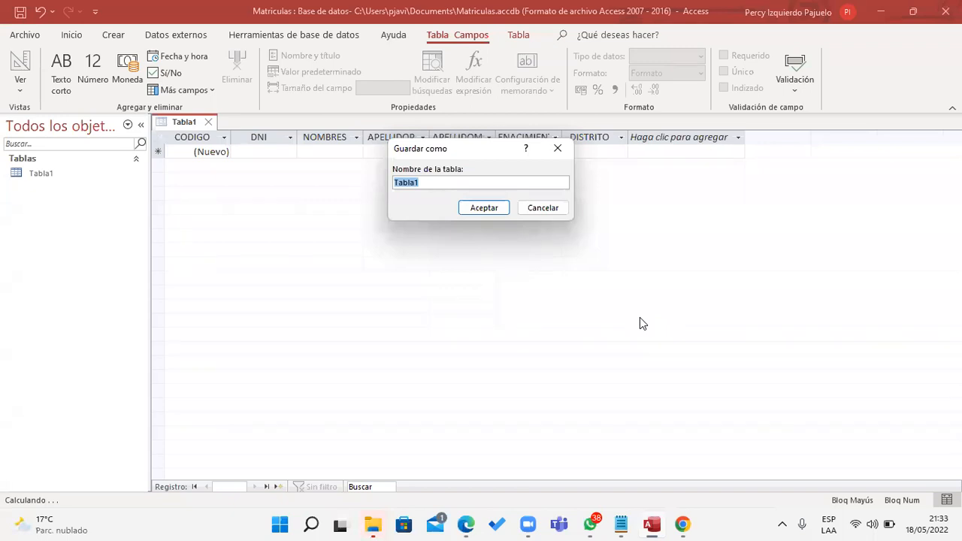
Check the table's name in the note and save the new table as ALUMNOS.
click(629, 524)
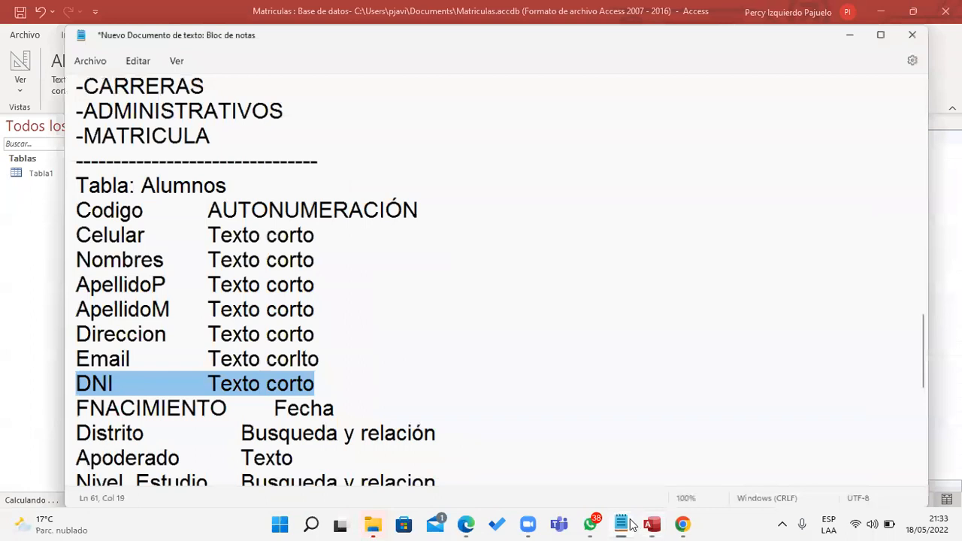
drag(66, 176, 256, 170)
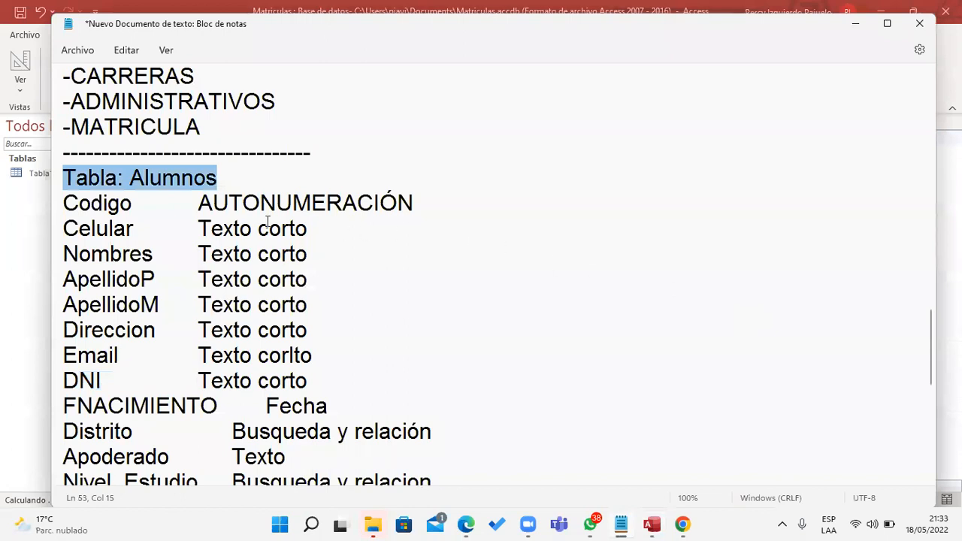
click(868, 27)
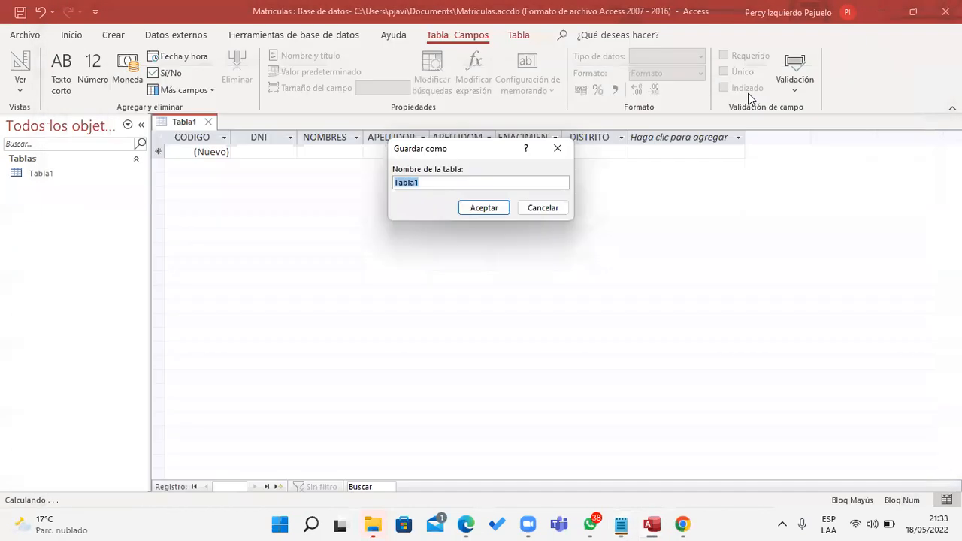
text(ALUMNOS)
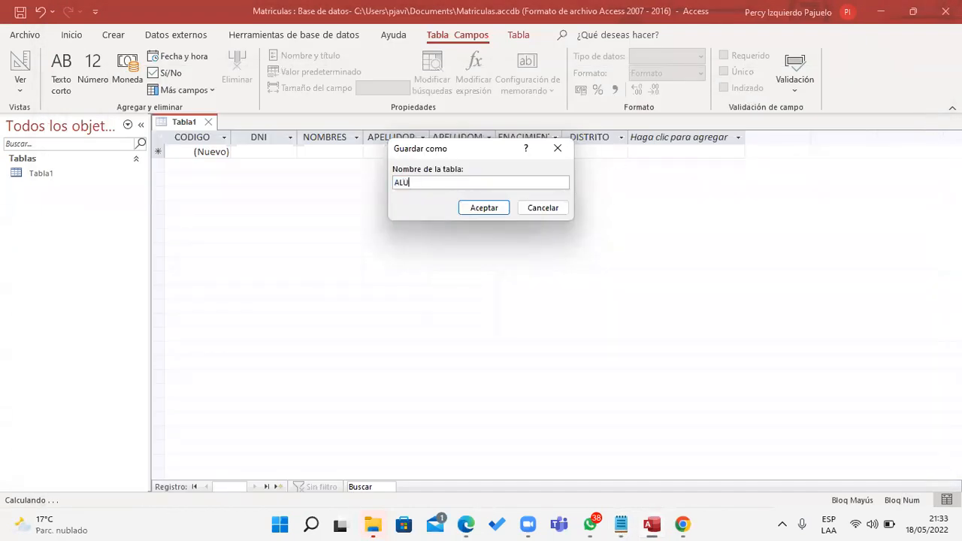
click(484, 209)
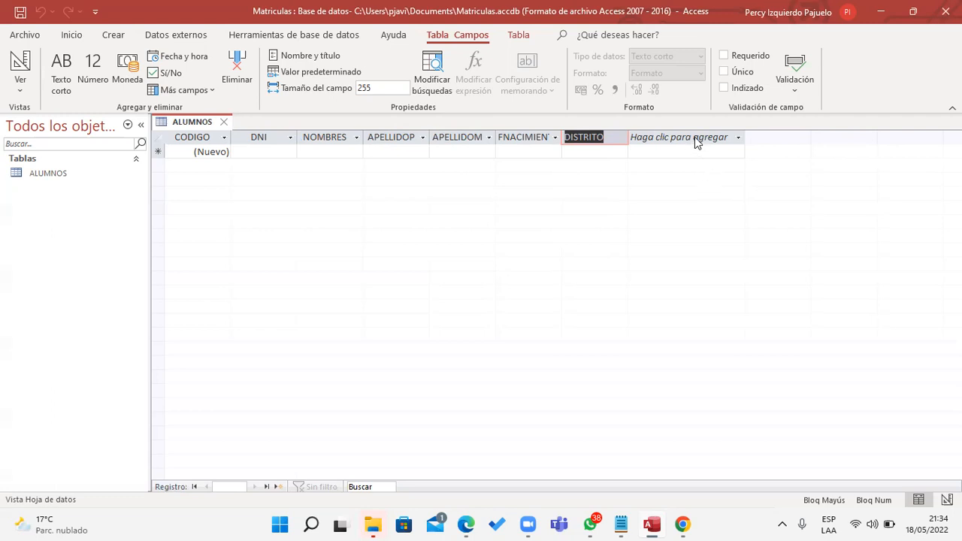
Add a short text field named DIRECCION after DISTRITO.
click(697, 141)
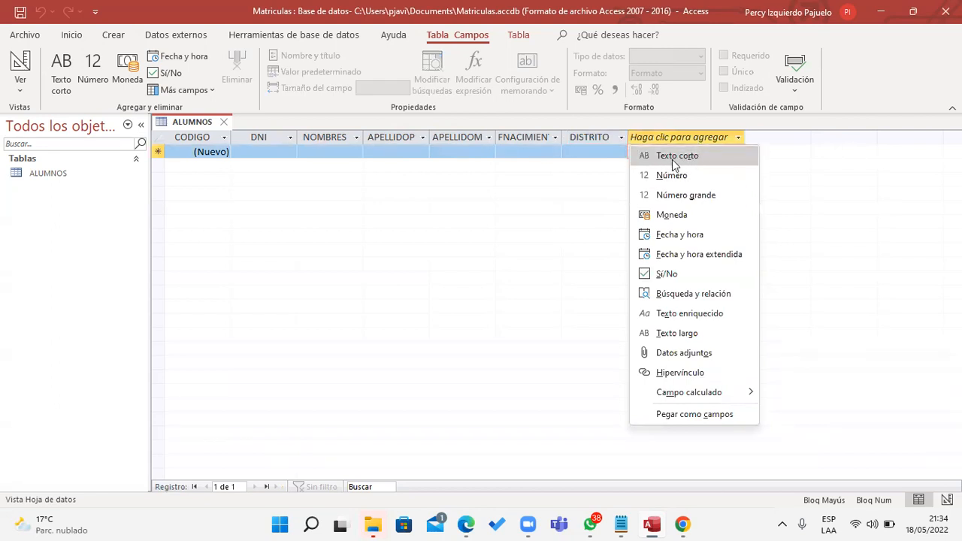
click(685, 163)
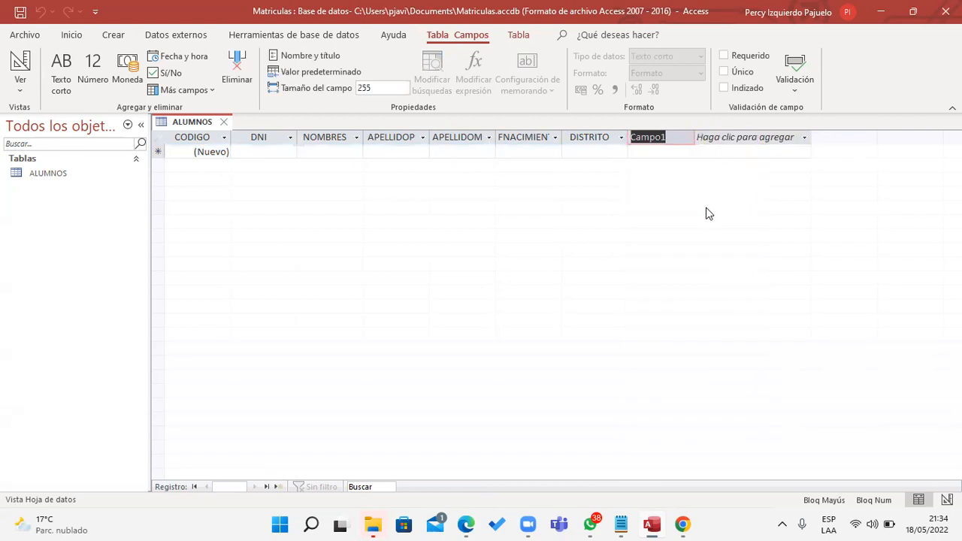
text(DIRECC)
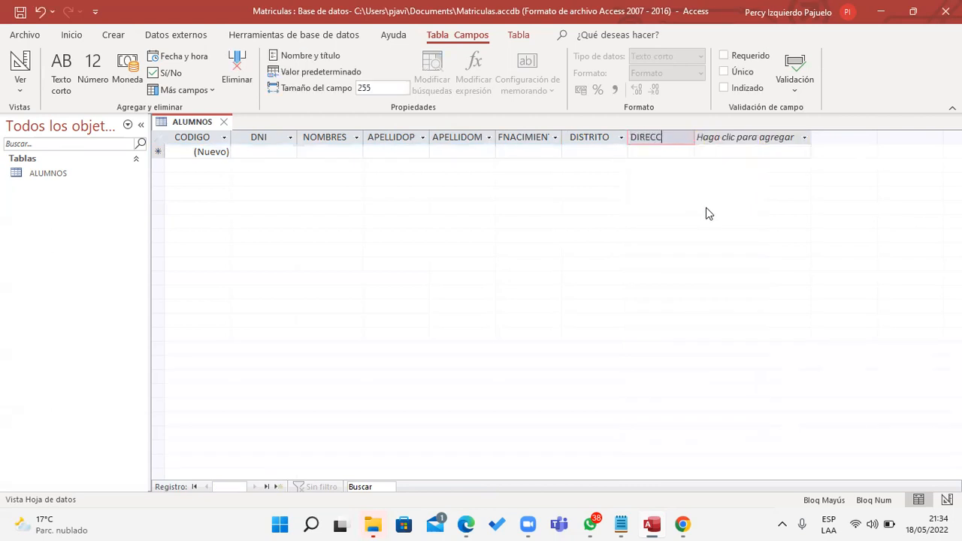
text(ION)
Add a short text field named EMAIL after DIRECCION.
click(740, 139)
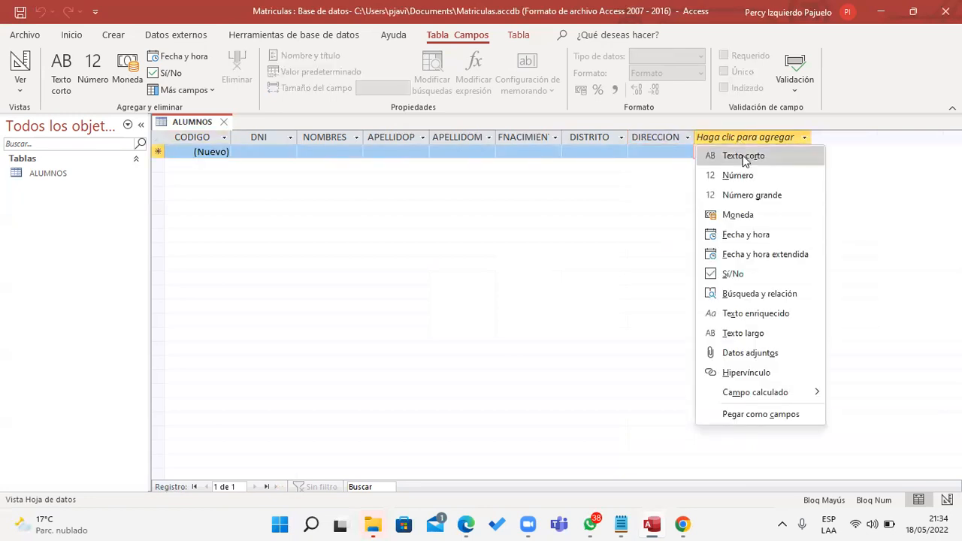
click(743, 157)
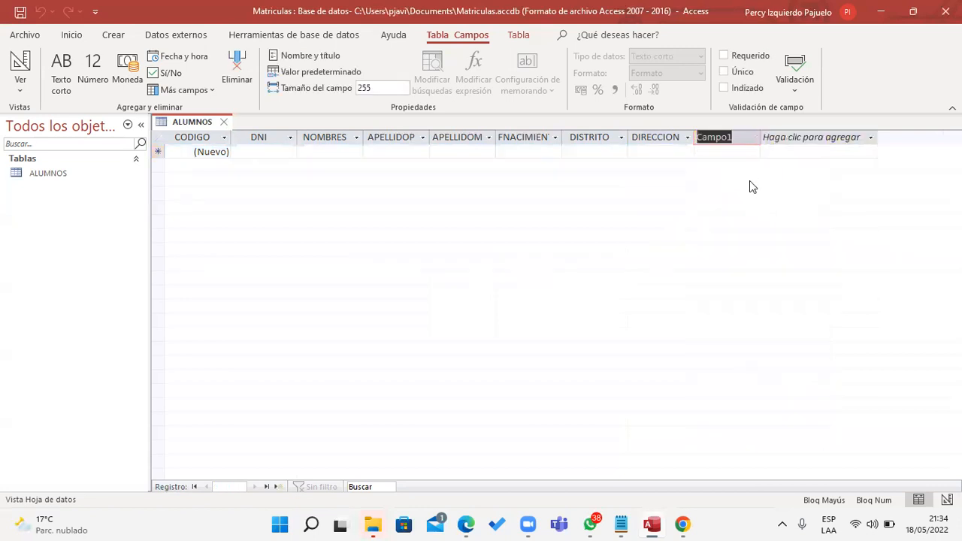
text(E)
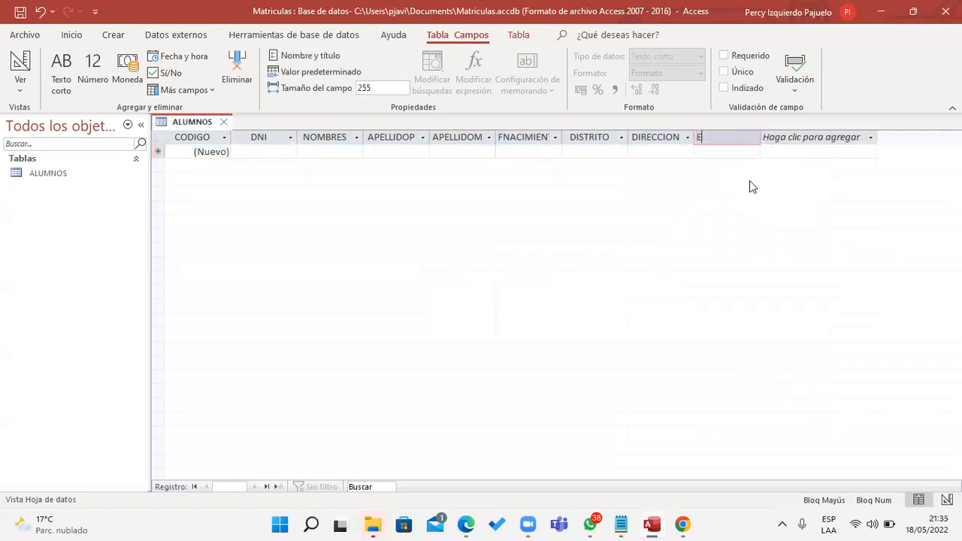
text(MAIL)
Compare the note's Alumnos field list with the table and start adding another field after EMAIL.
click(620, 524)
scroll(93, 348, down, 1)
drag(132, 304, 62, 303)
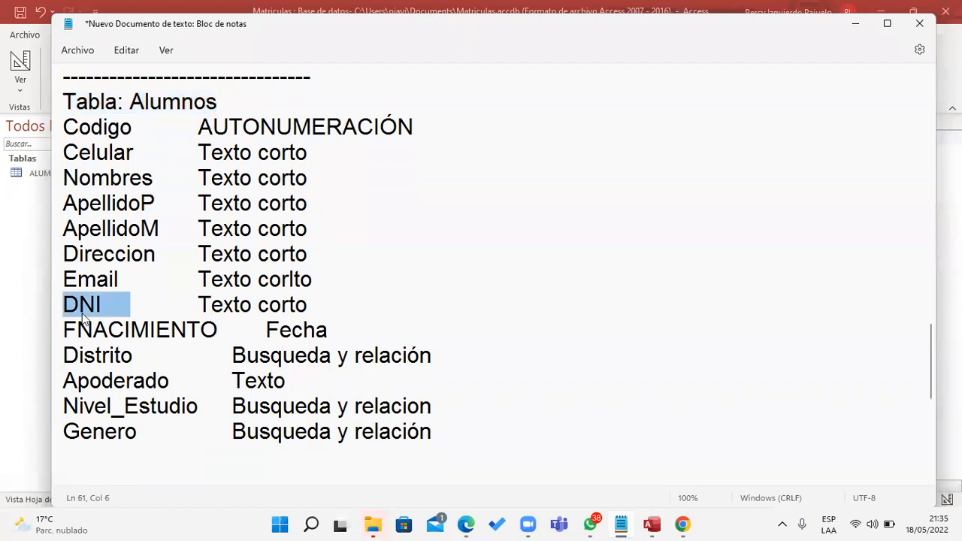
click(621, 524)
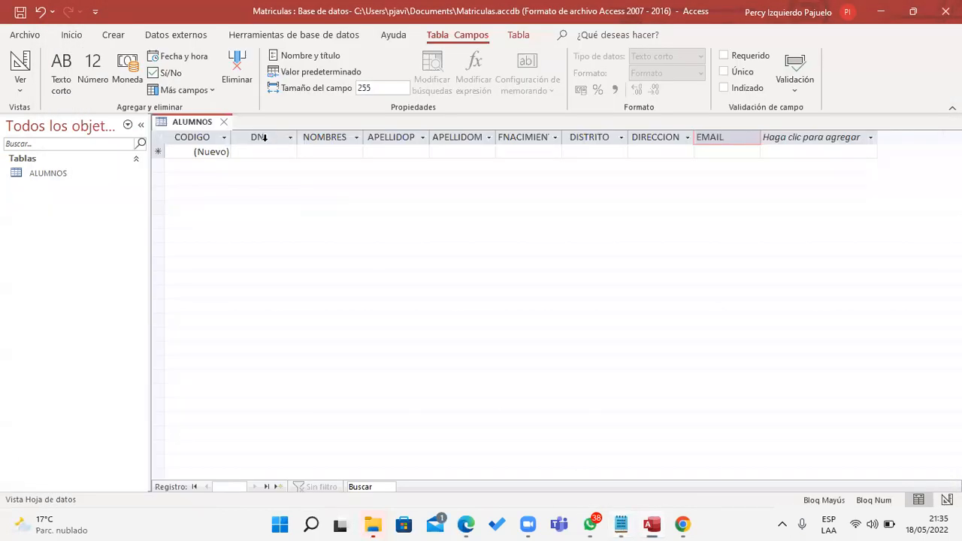
click(621, 524)
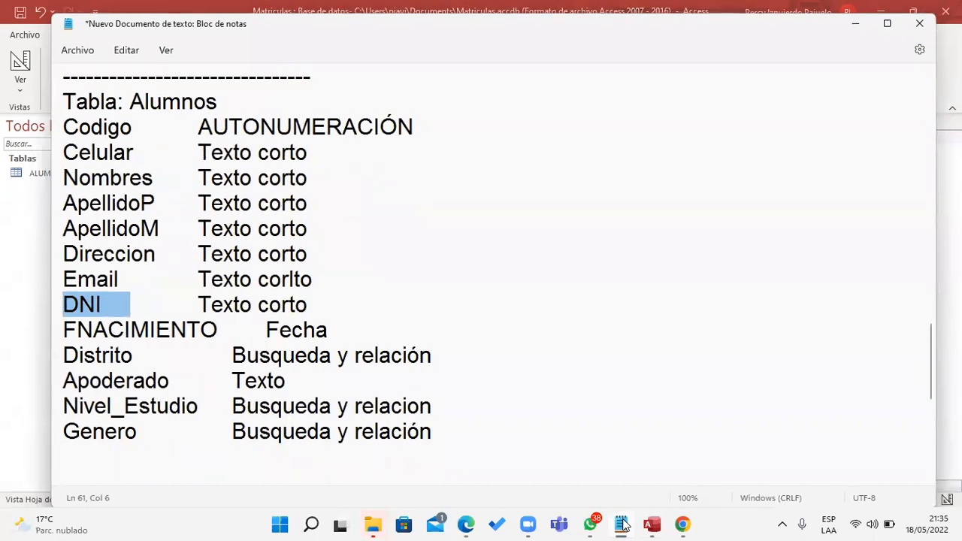
click(621, 524)
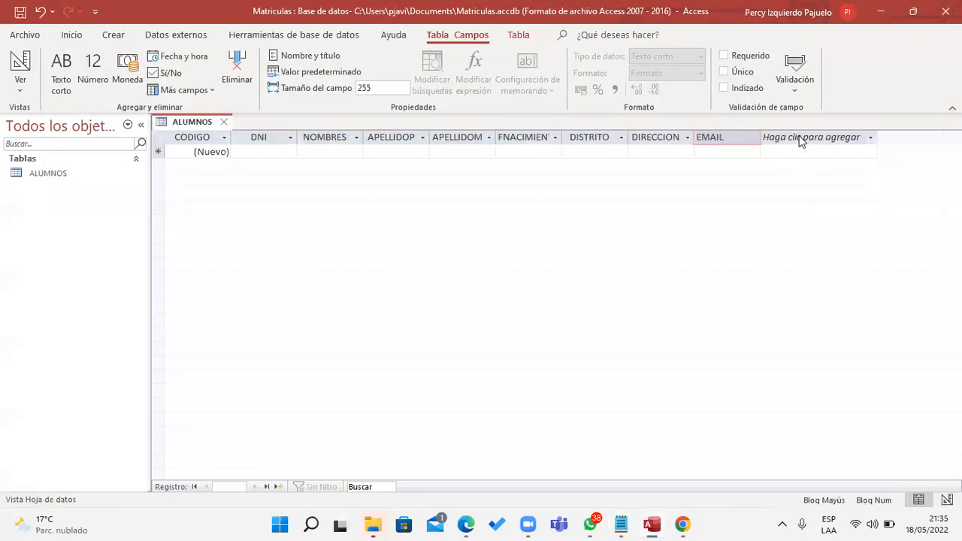
click(621, 524)
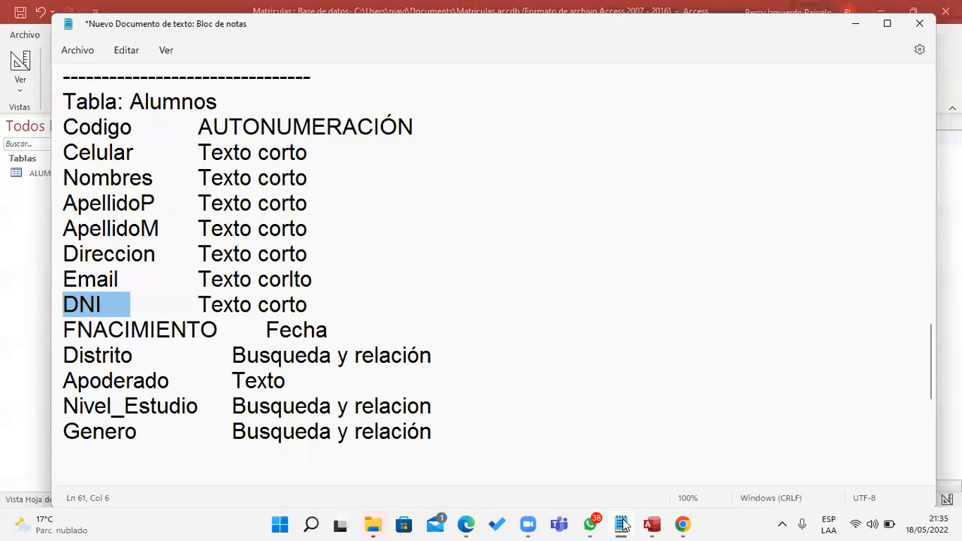
click(621, 525)
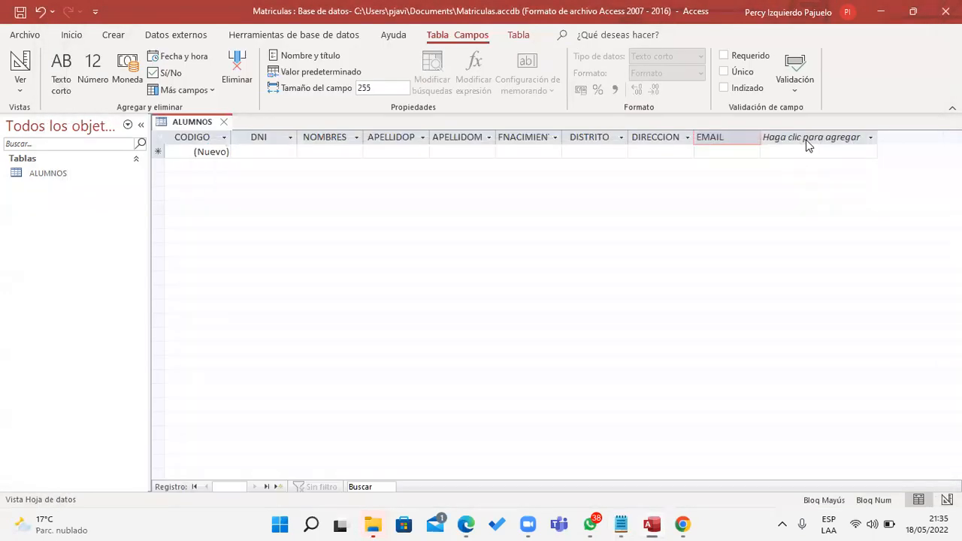
click(807, 140)
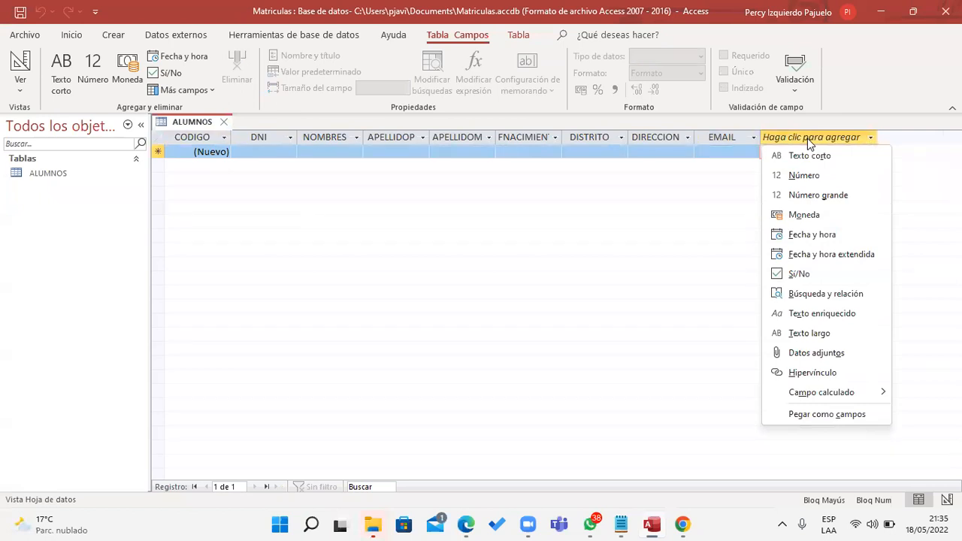